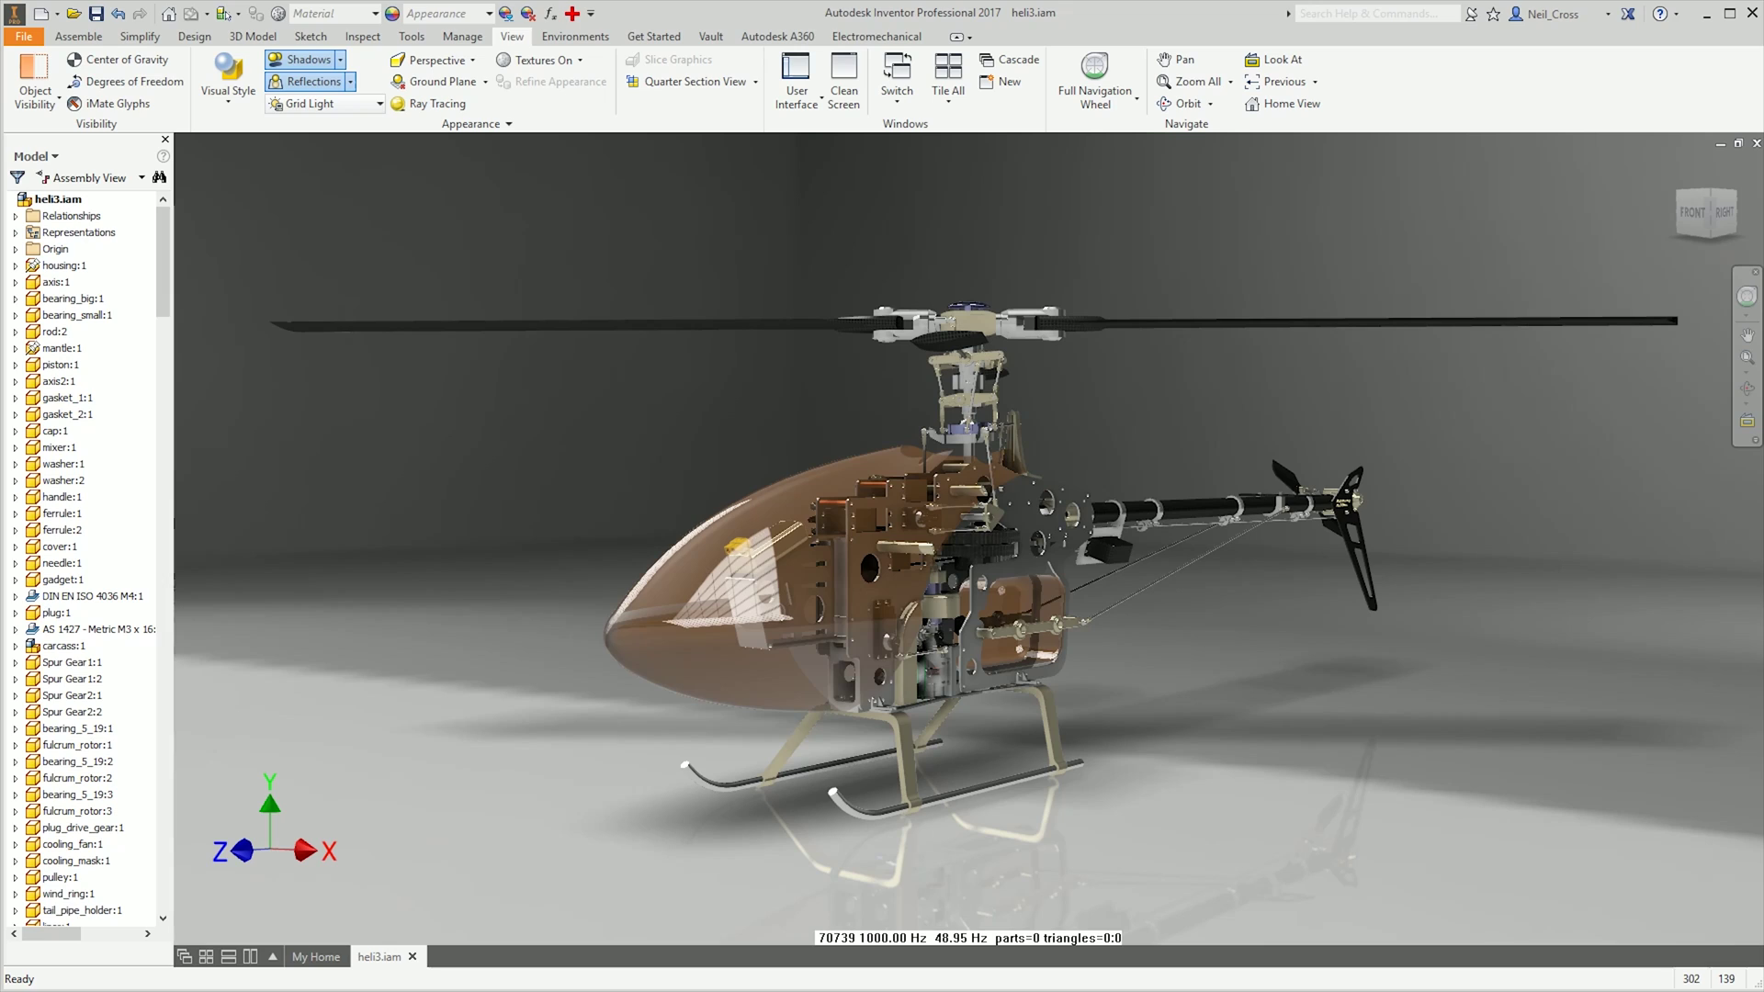
Switch to the browser and look over the SpaceMouse Pro giveaway video page, including its comments.
key(alt+Tab)
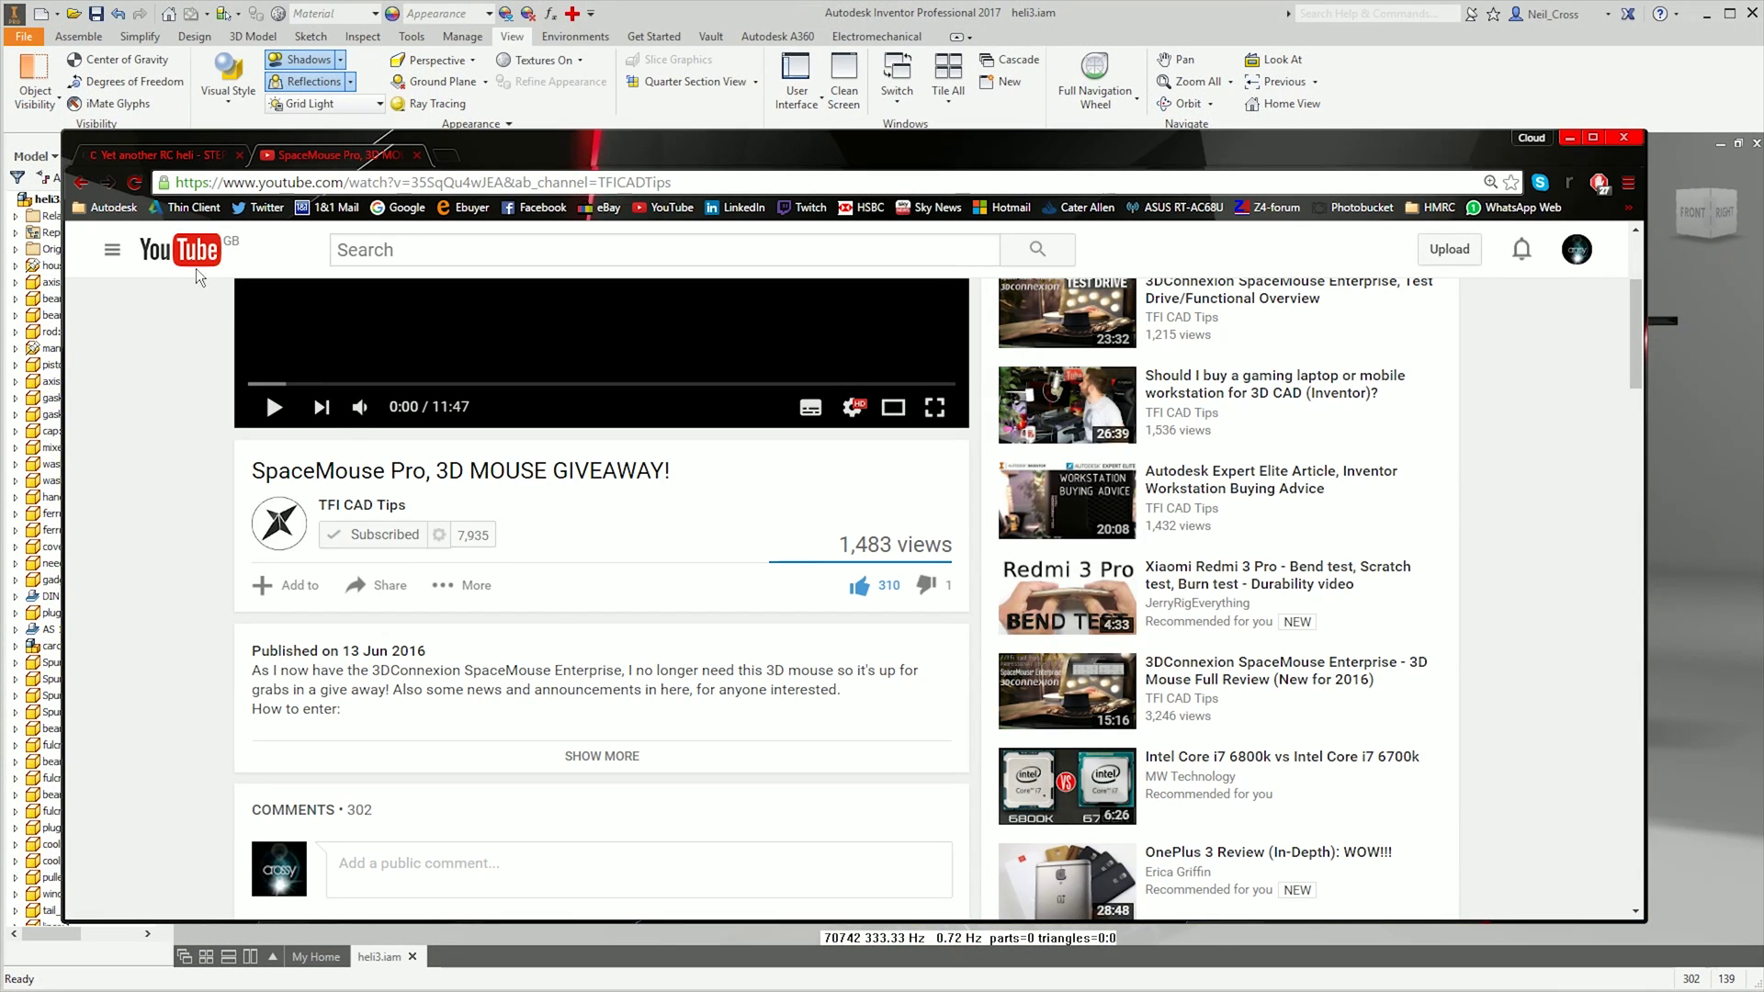
scroll(419, 627, up, 3)
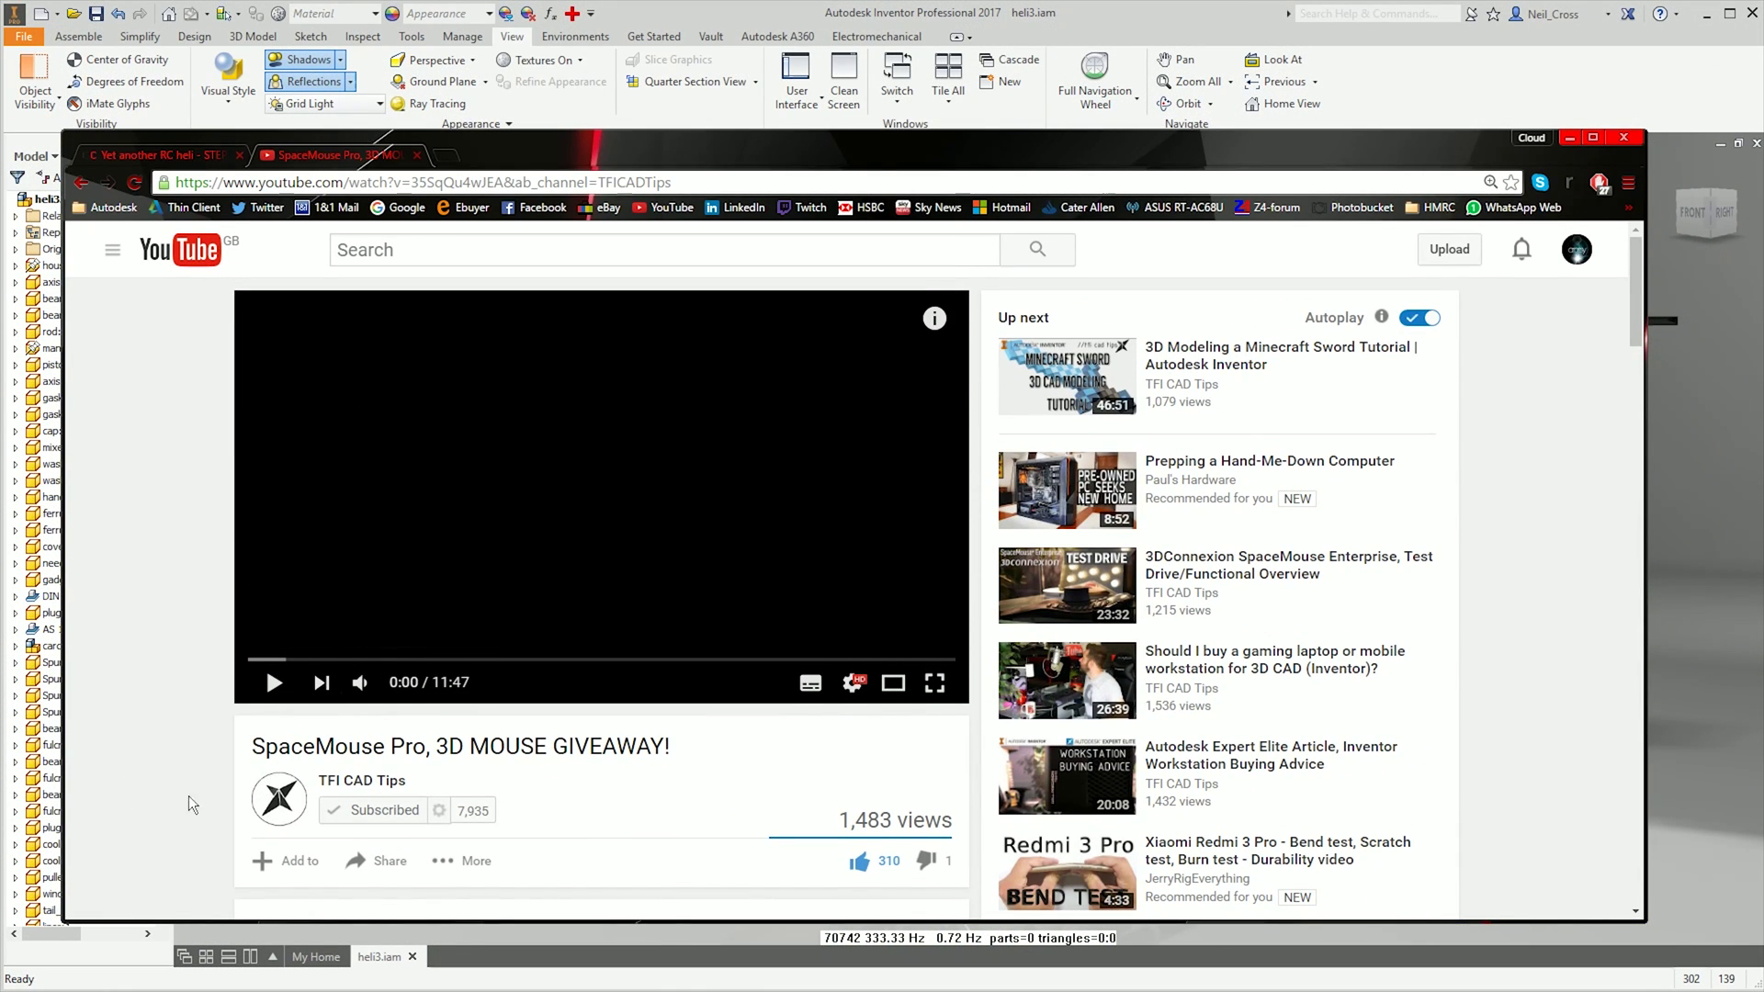
mouse_move(393, 682)
scroll(349, 884, down, 2)
scroll(349, 884, down, 5)
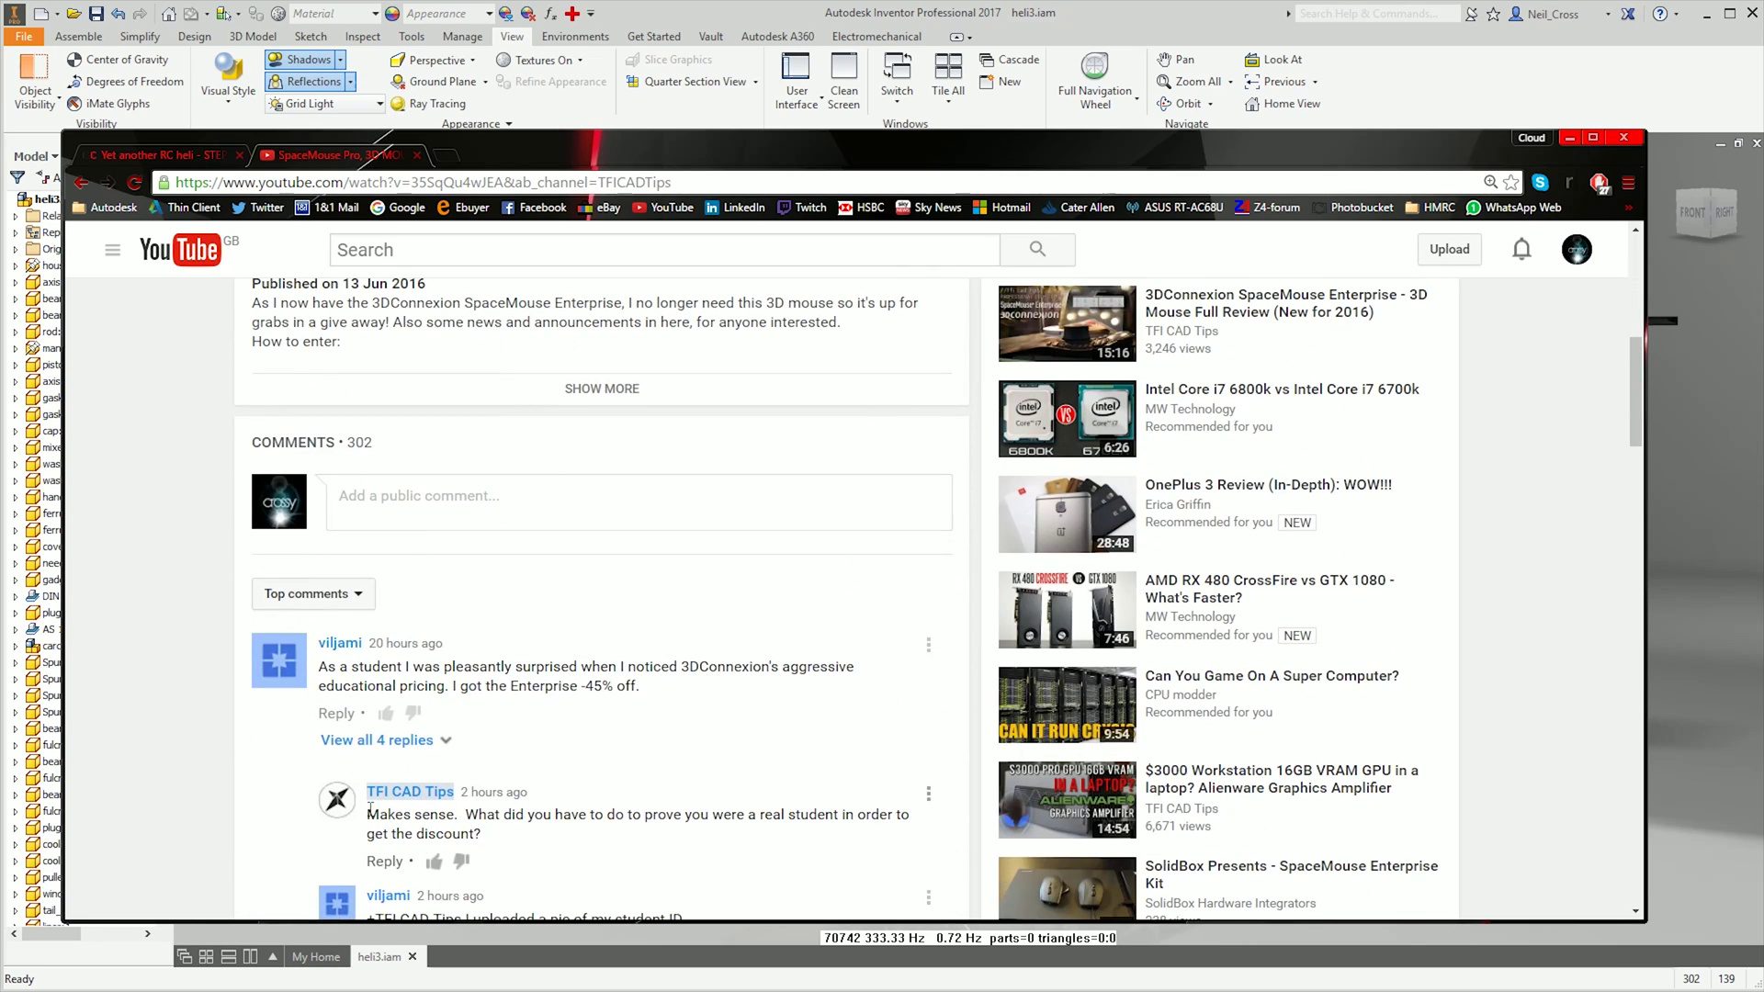
scroll(395, 698, up, 7)
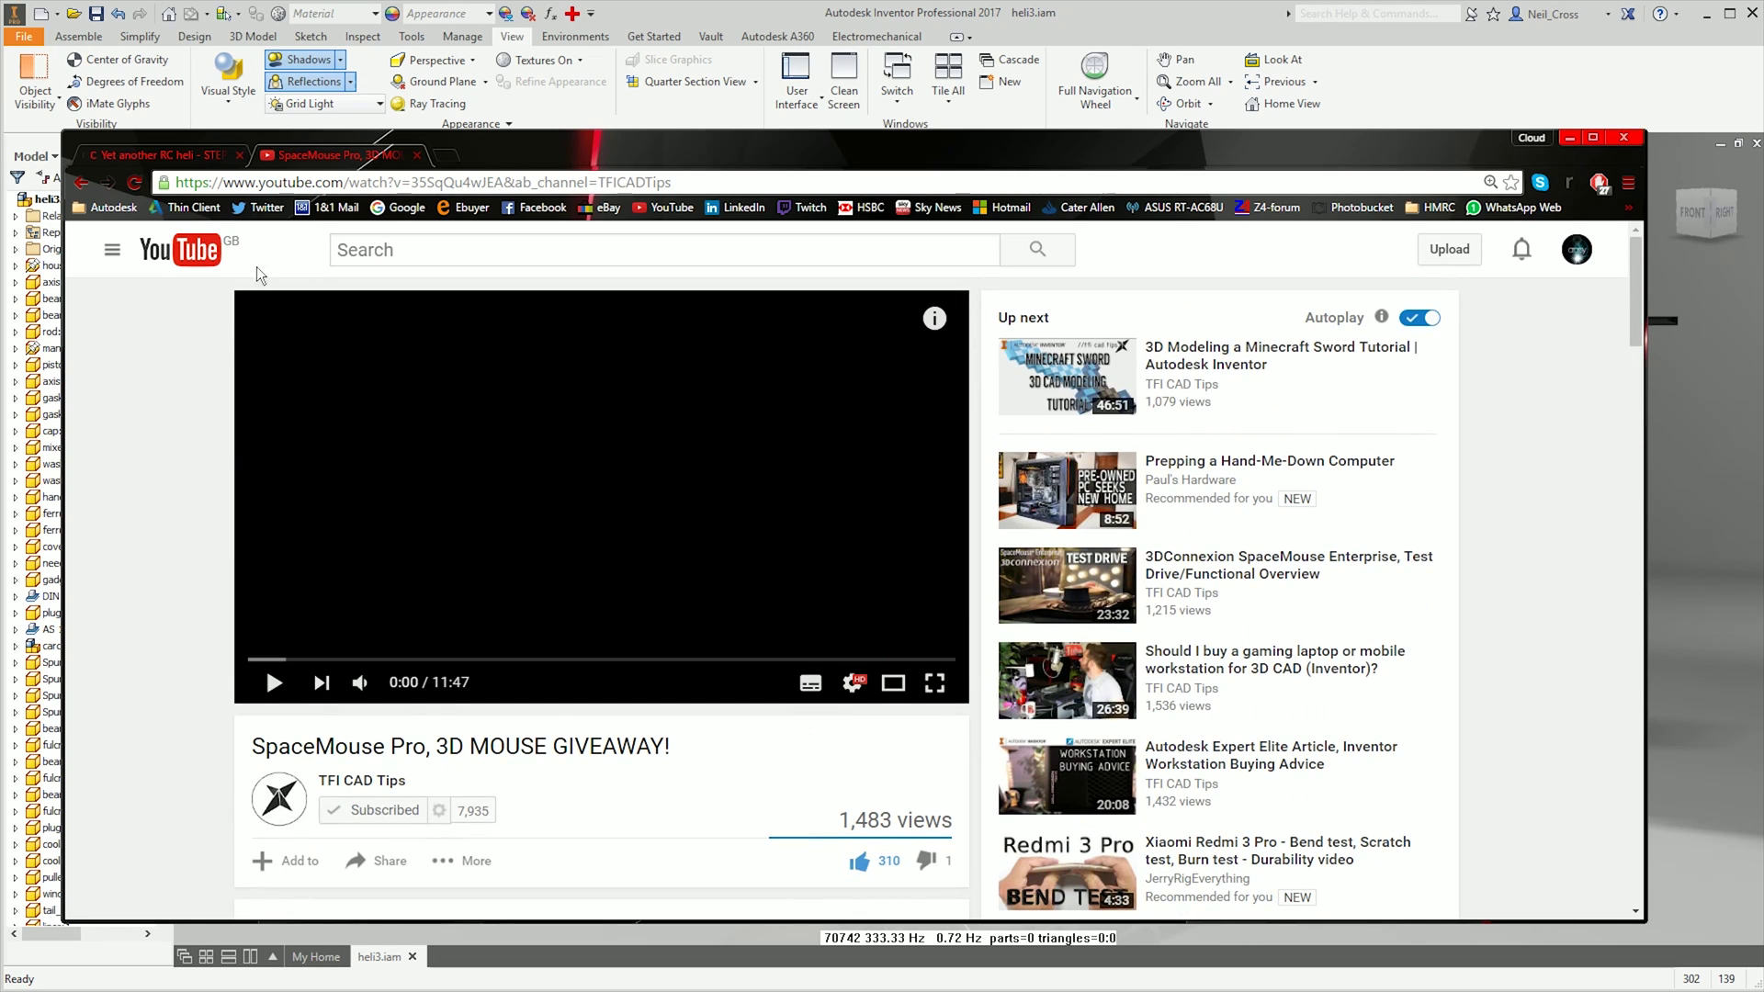
Look over the GrabCAD page of the RC helicopter model and return to the helicopter assembly in Inventor.
click(171, 153)
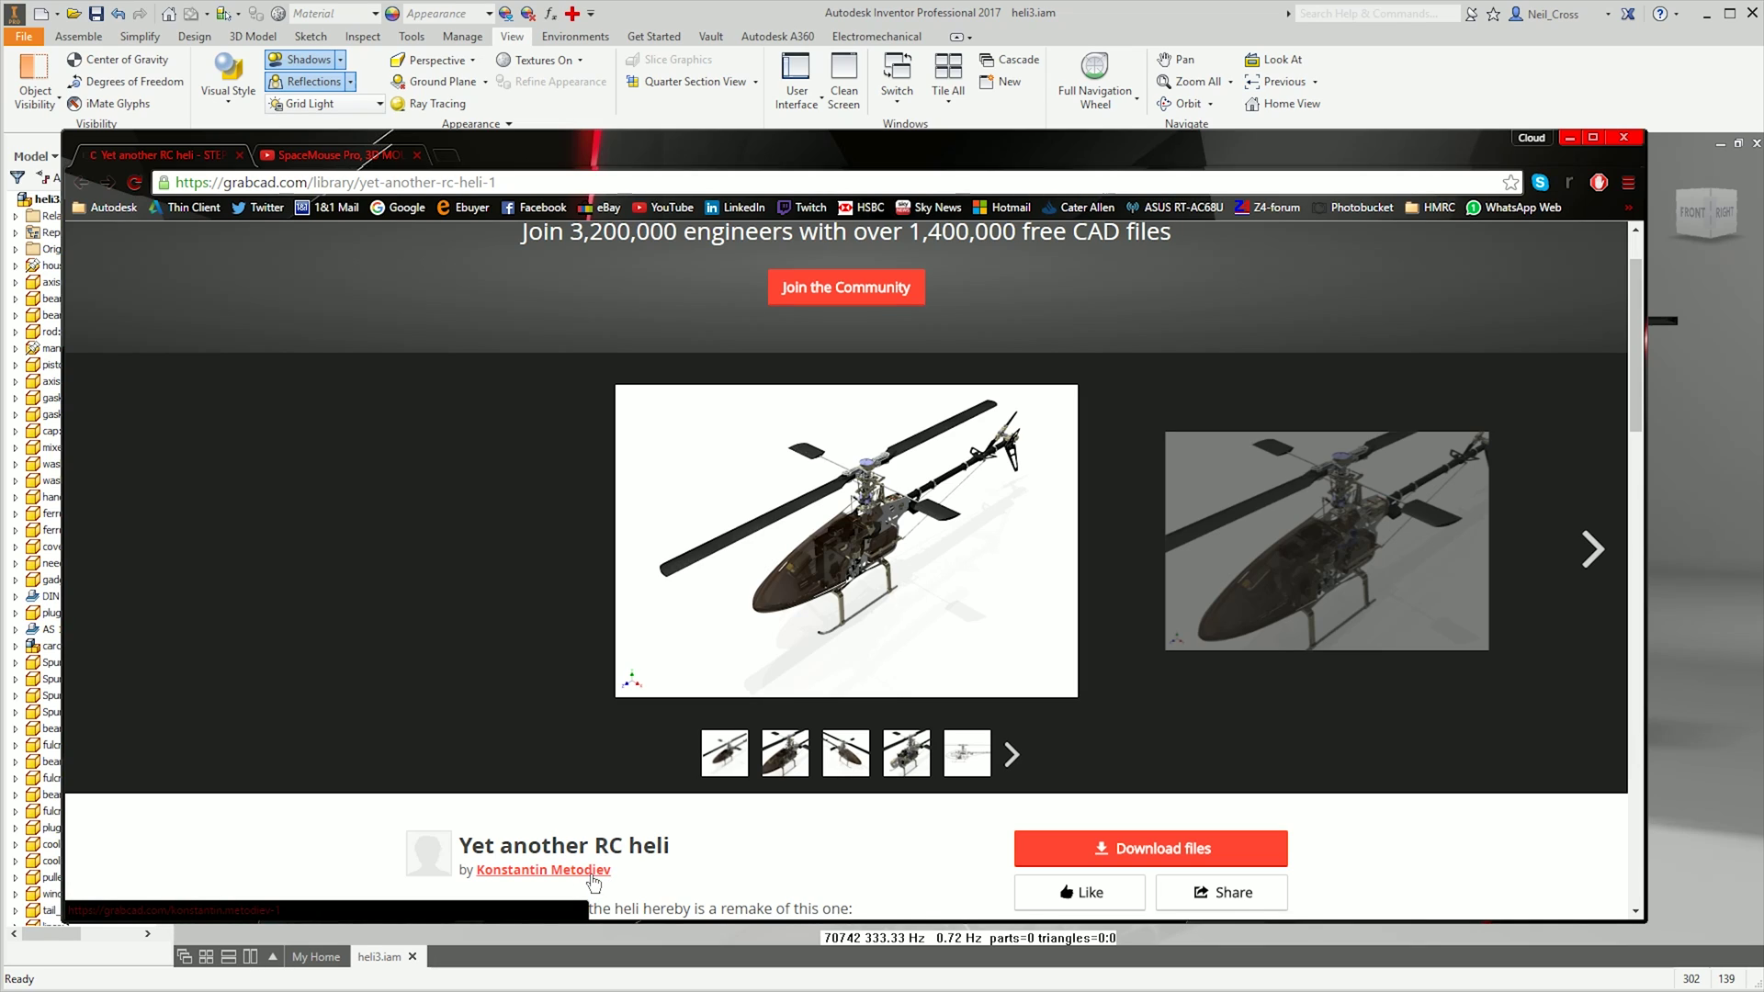
scroll(643, 871, down, 3)
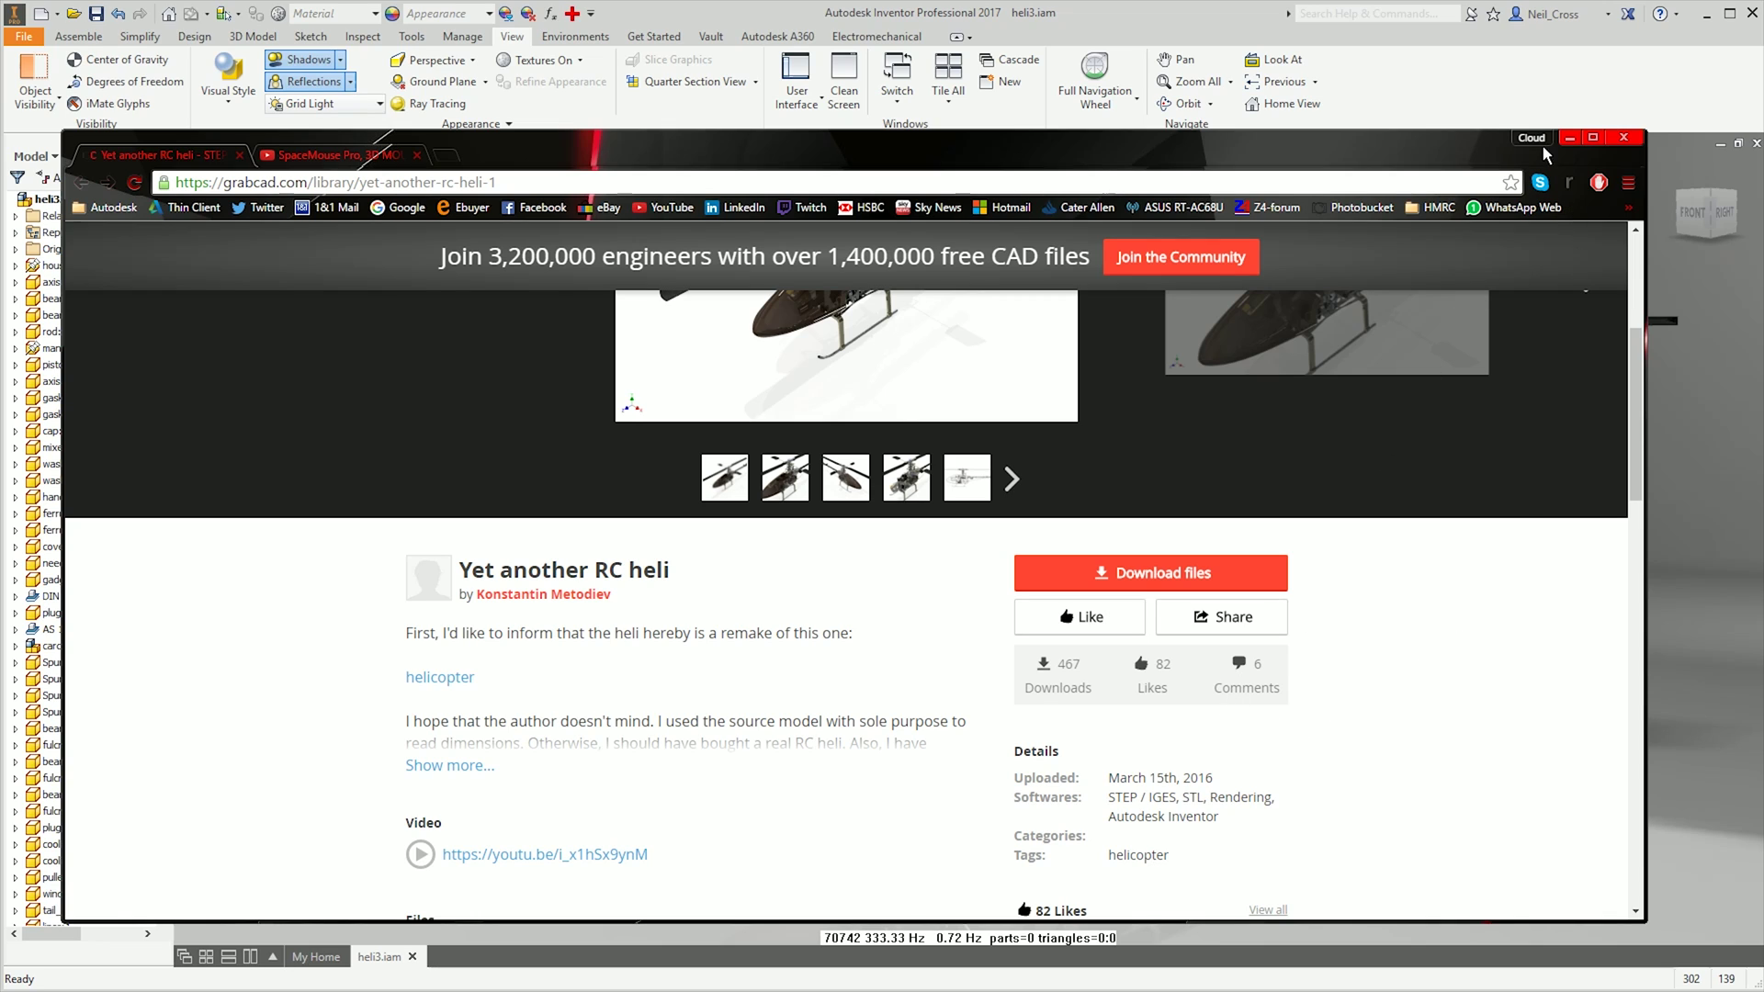
click(1573, 138)
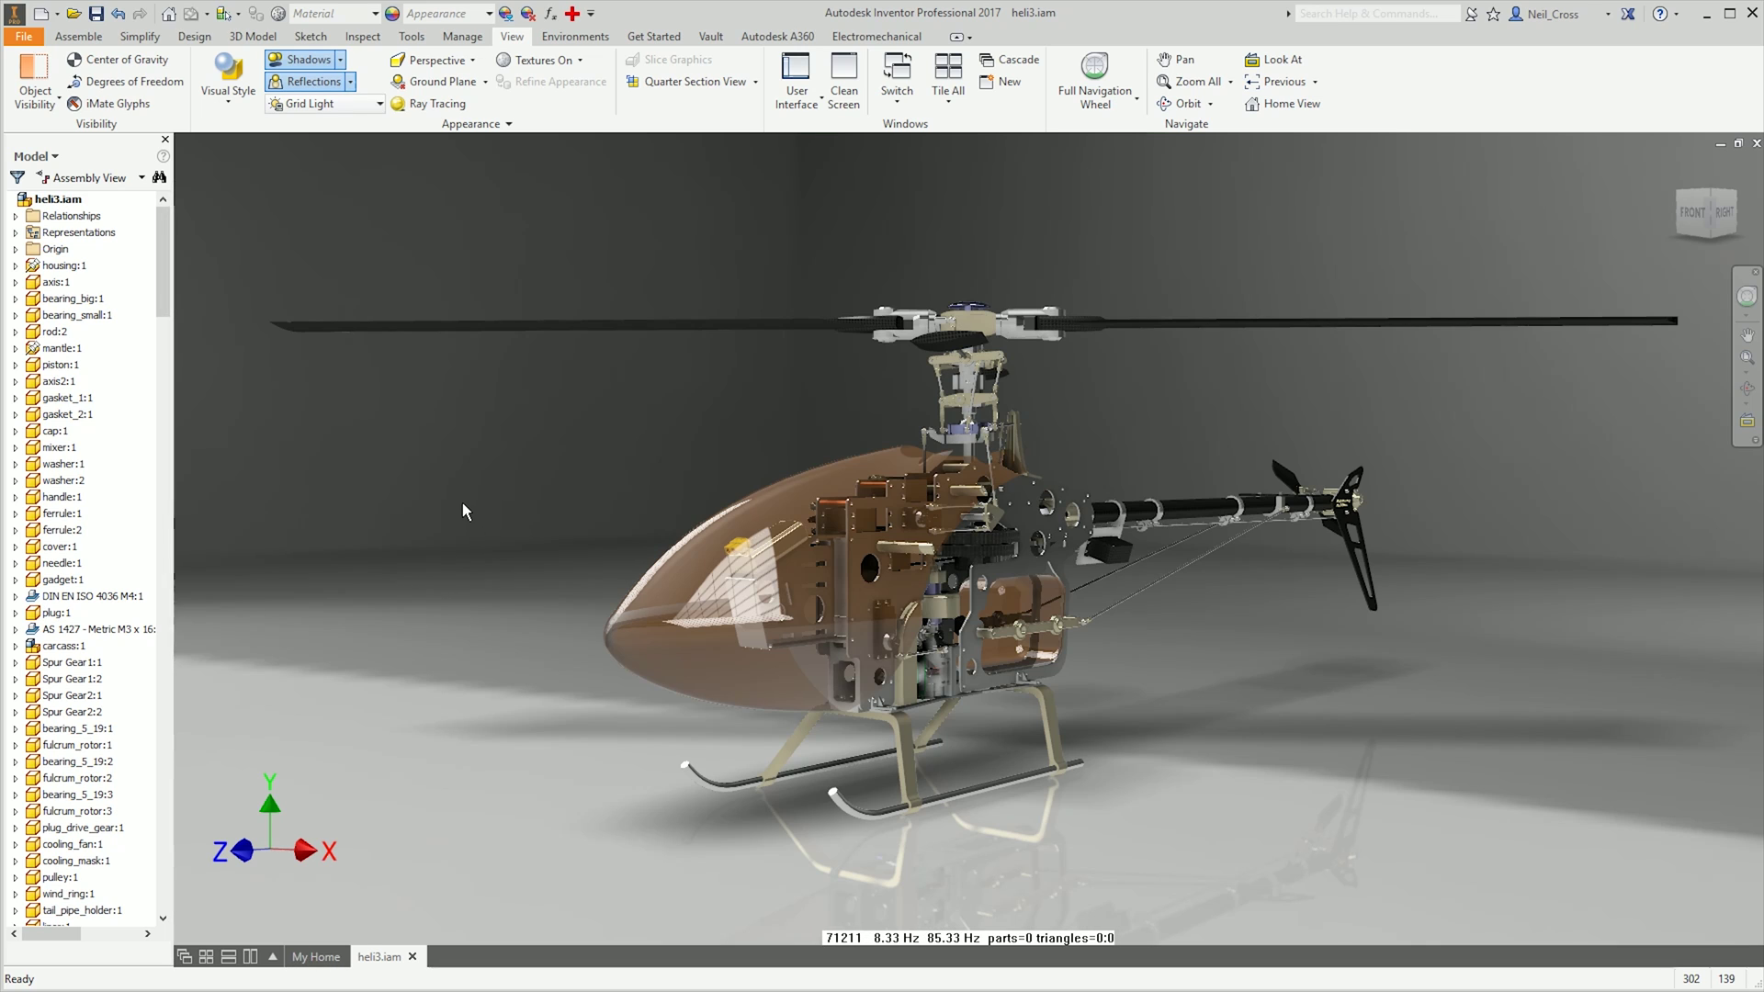
Open the frame_fixed_arm part below the main rotor in its own window from the helicopter assembly.
middle_drag(1275, 425, 1275, 440)
scroll(1161, 444, down, 5)
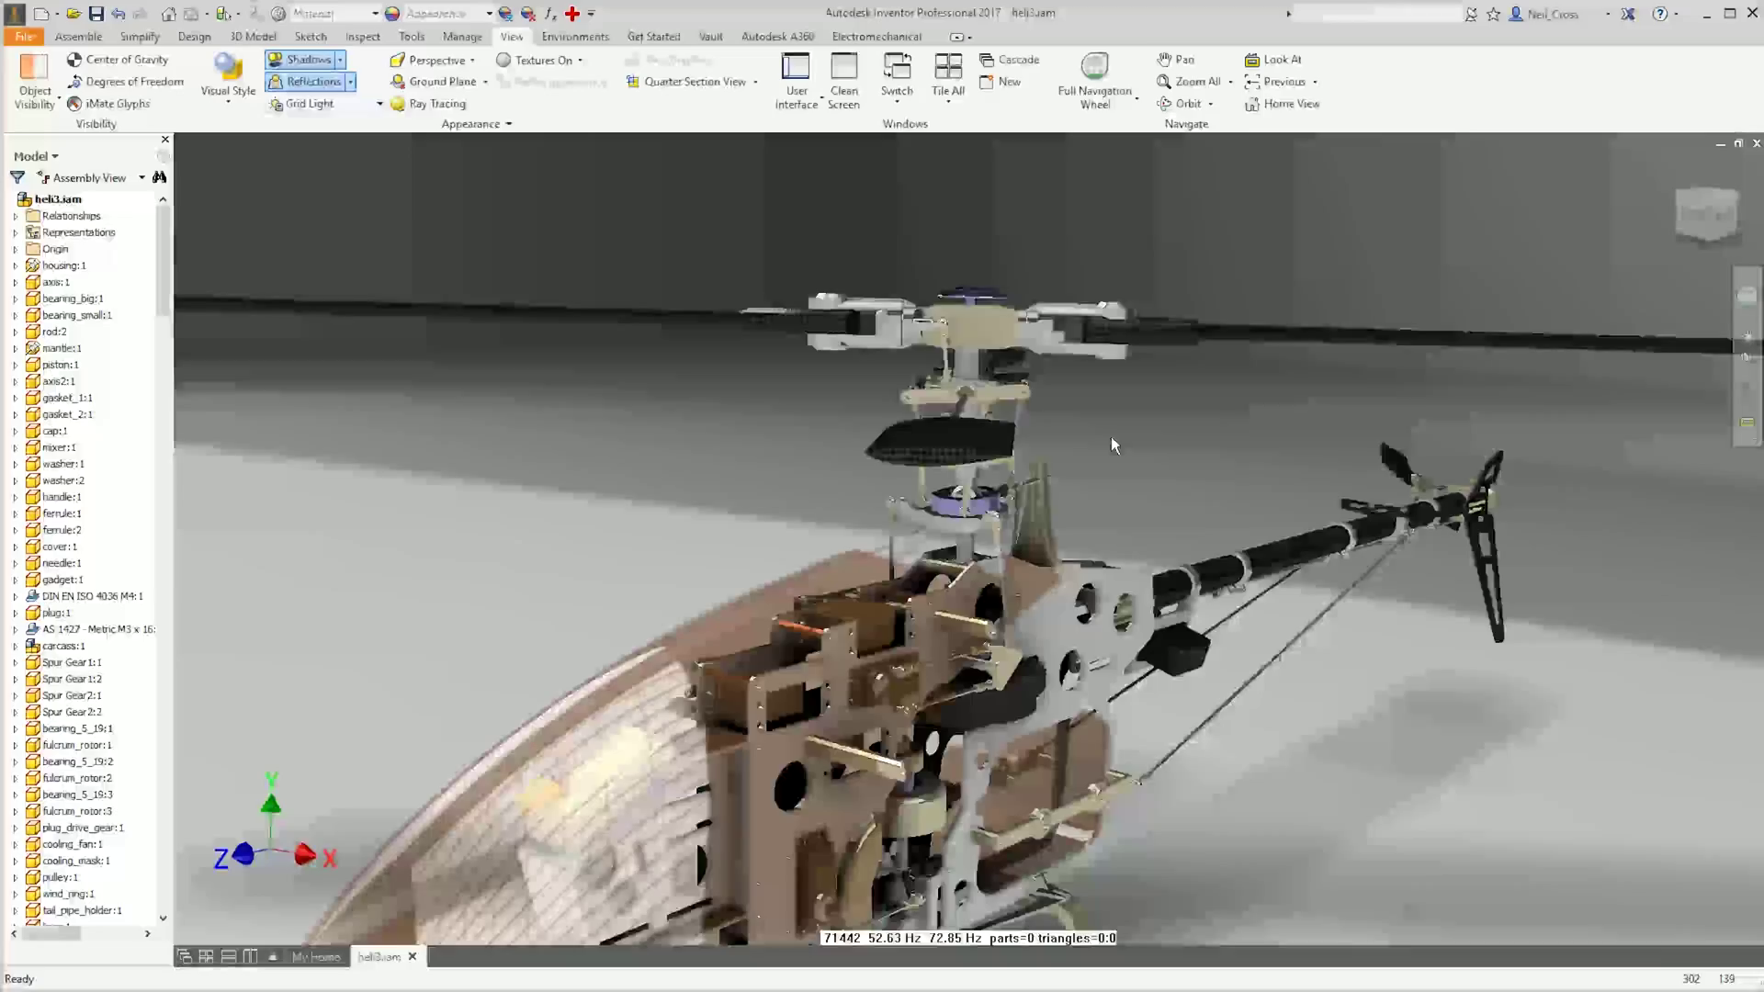
shift+middle_drag(1111, 437, 1233, 448)
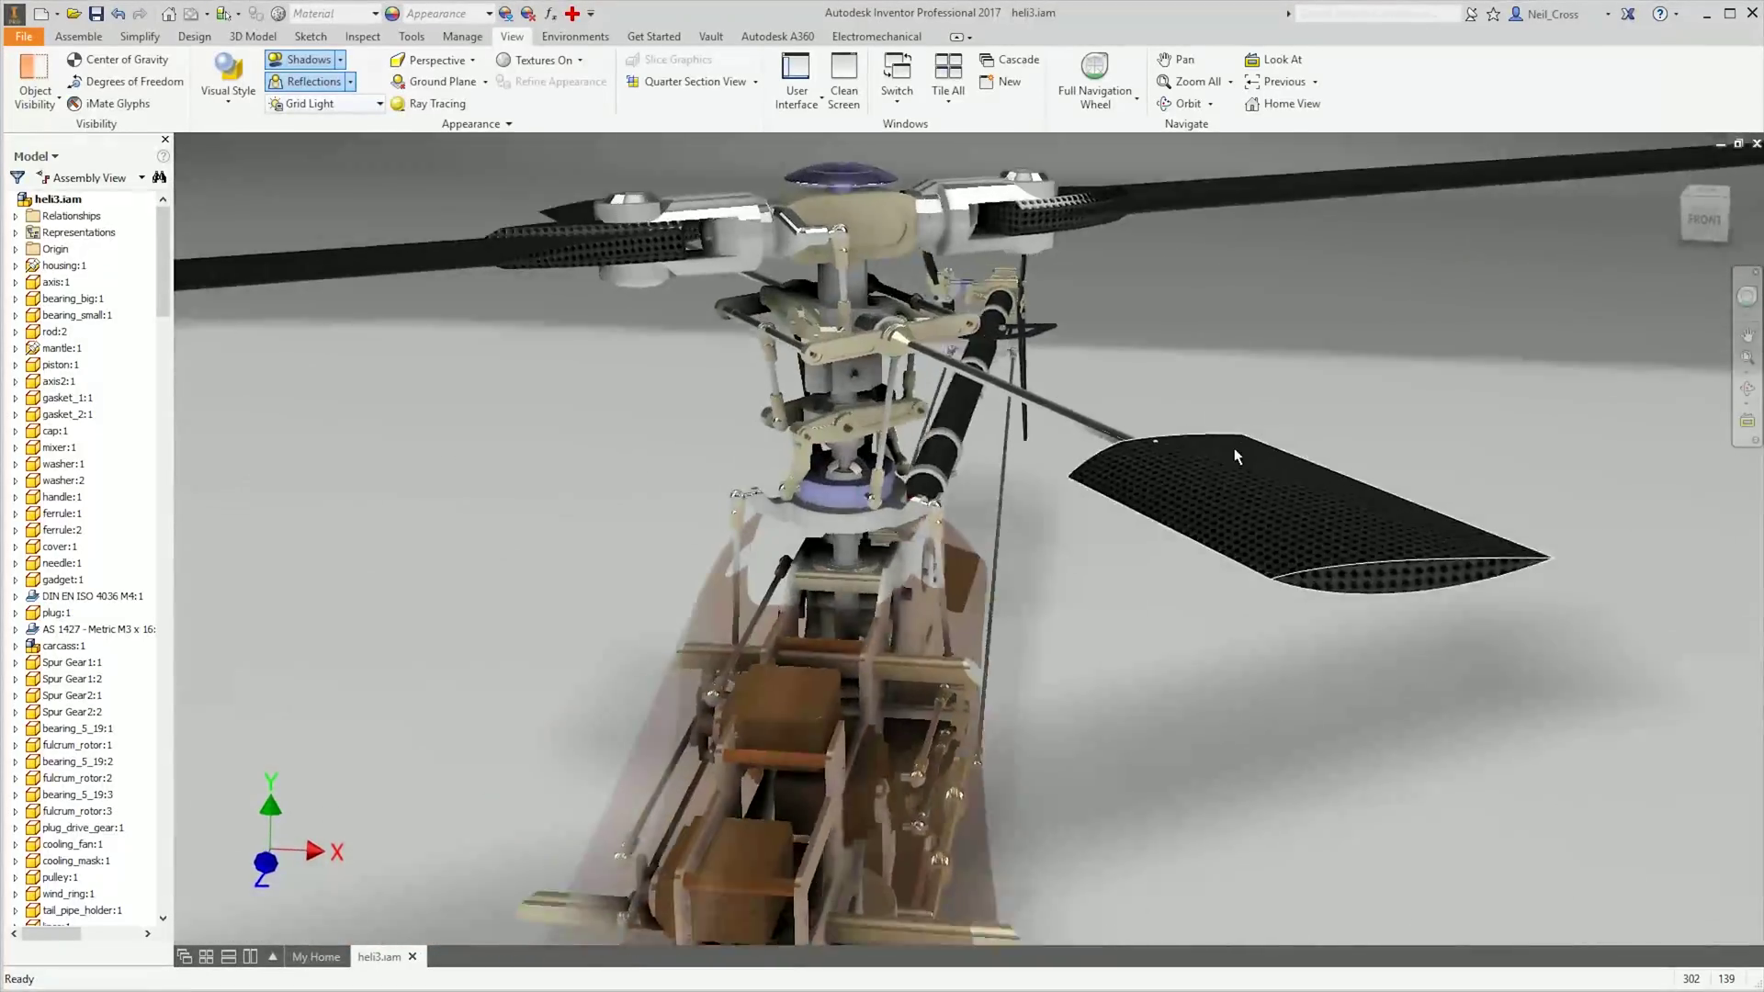
scroll(1166, 466, down, 4)
scroll(1016, 478, down, 3)
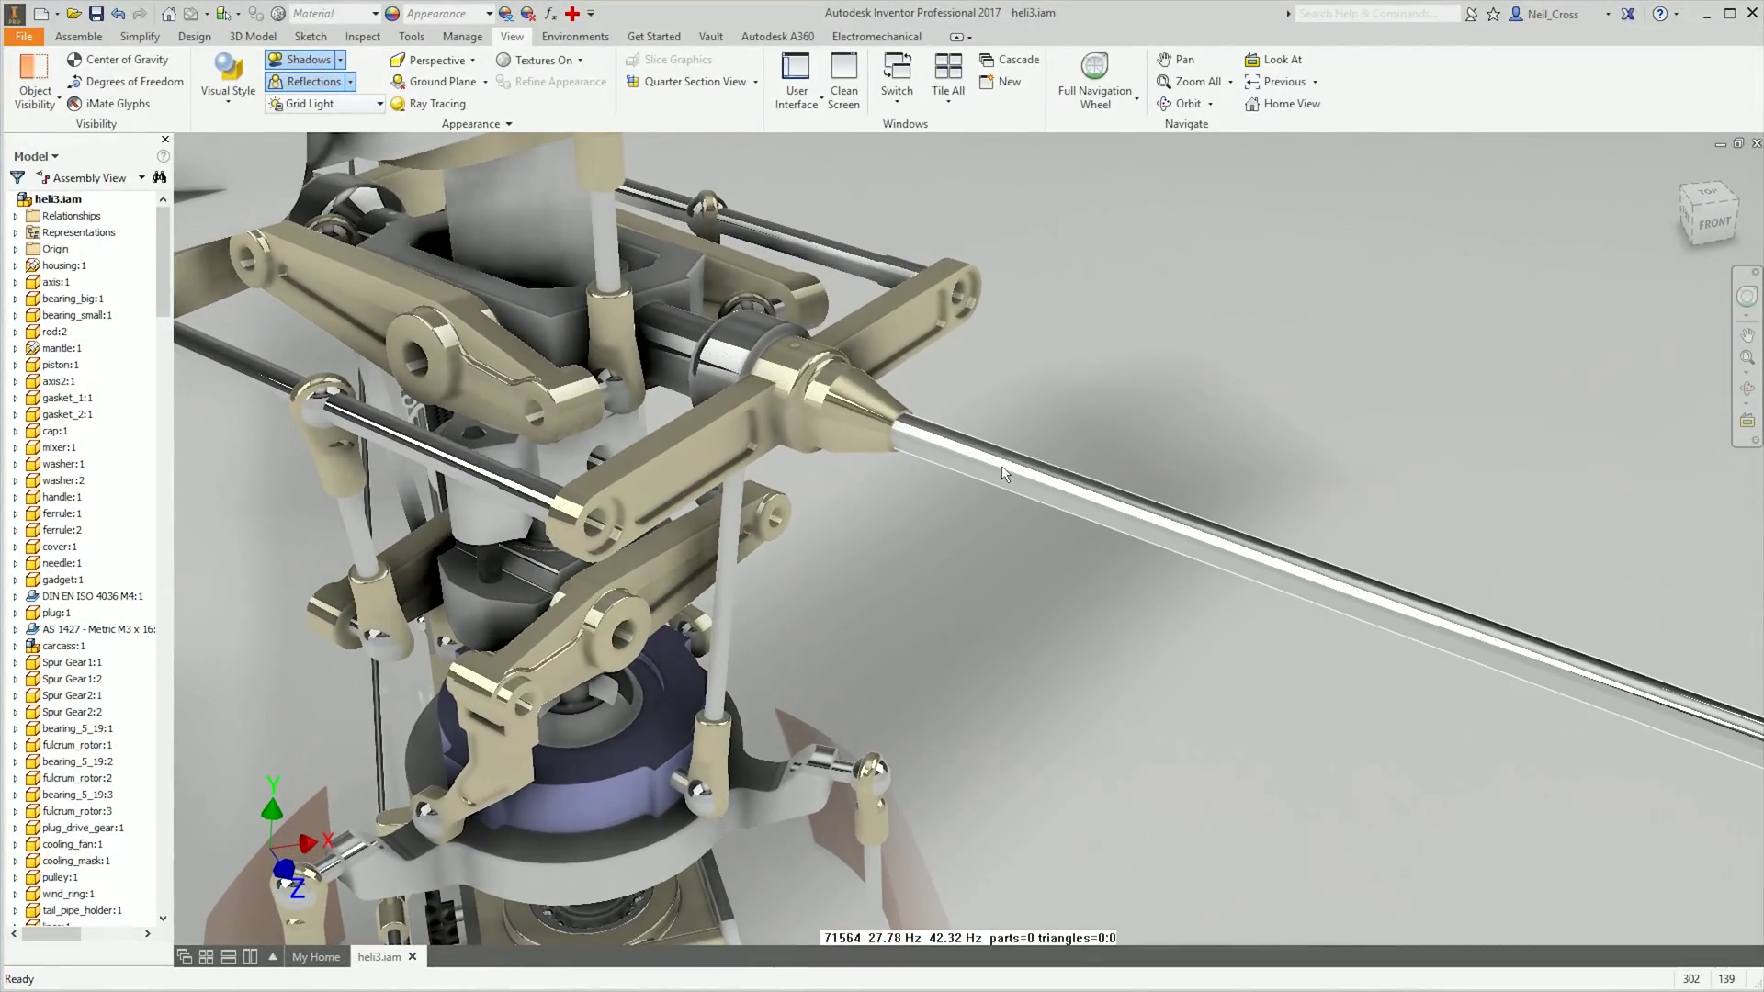
click(814, 397)
right_click(814, 391)
click(823, 338)
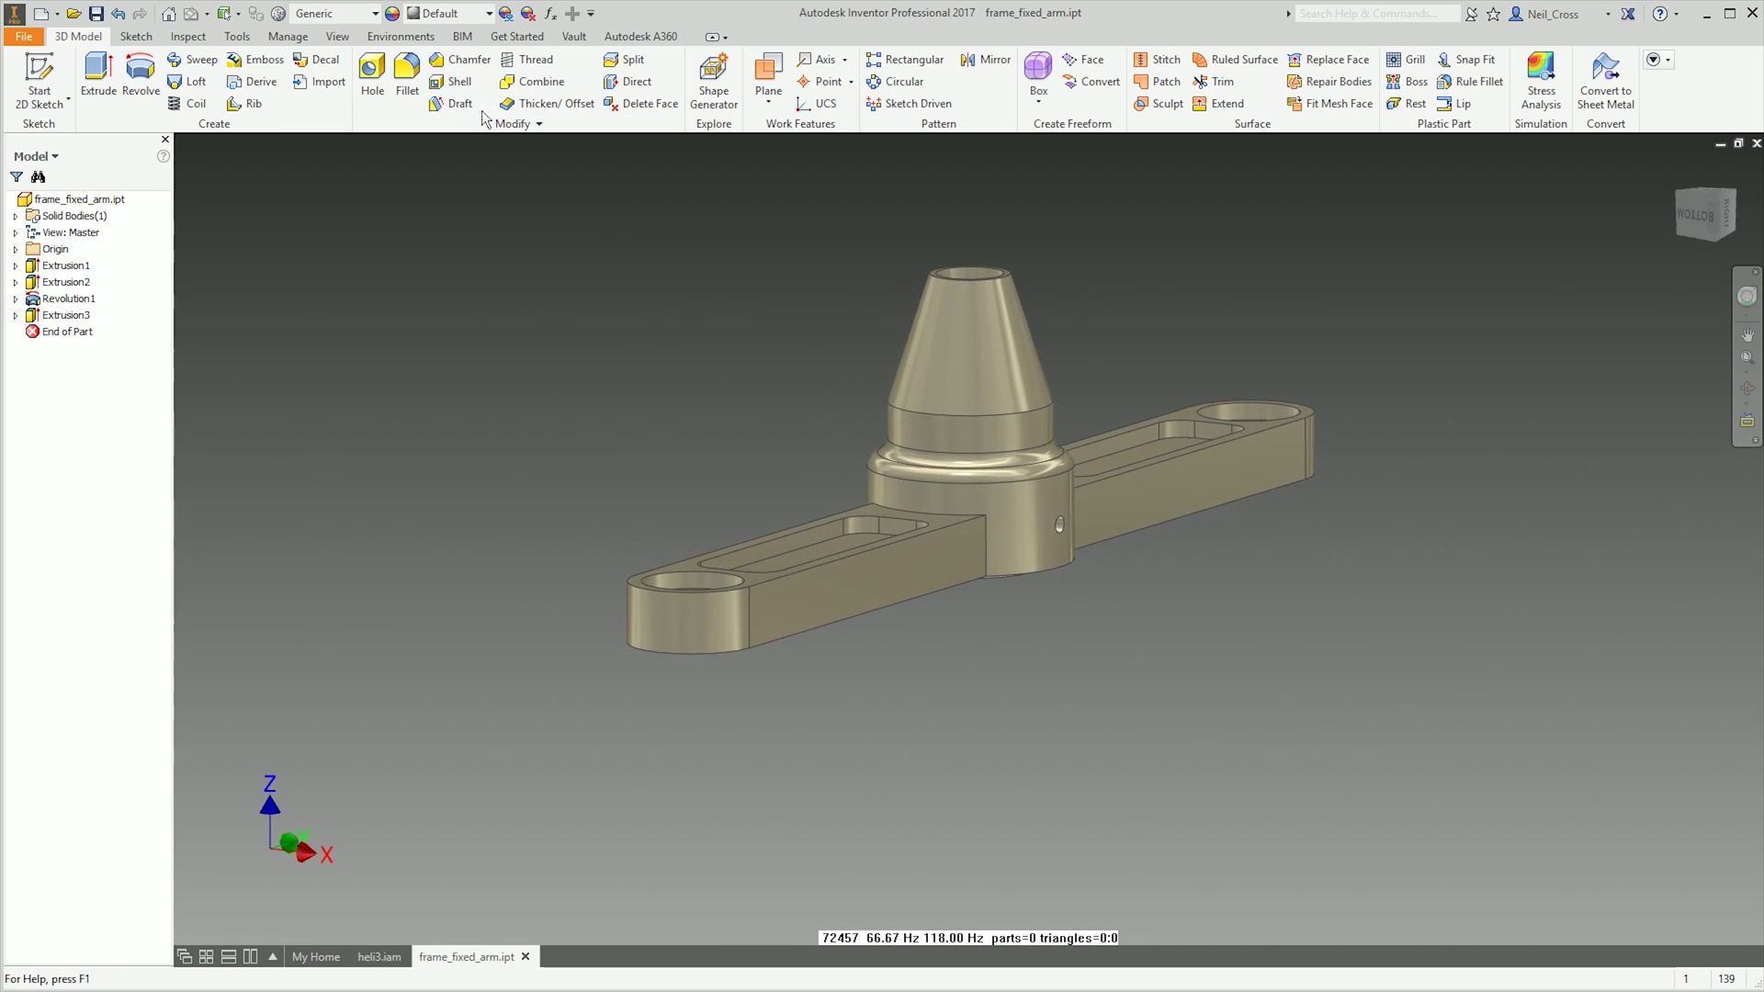
Assign the Glossy - Black appearance from the Autodesk Appearance Library to the whole arm part.
click(457, 13)
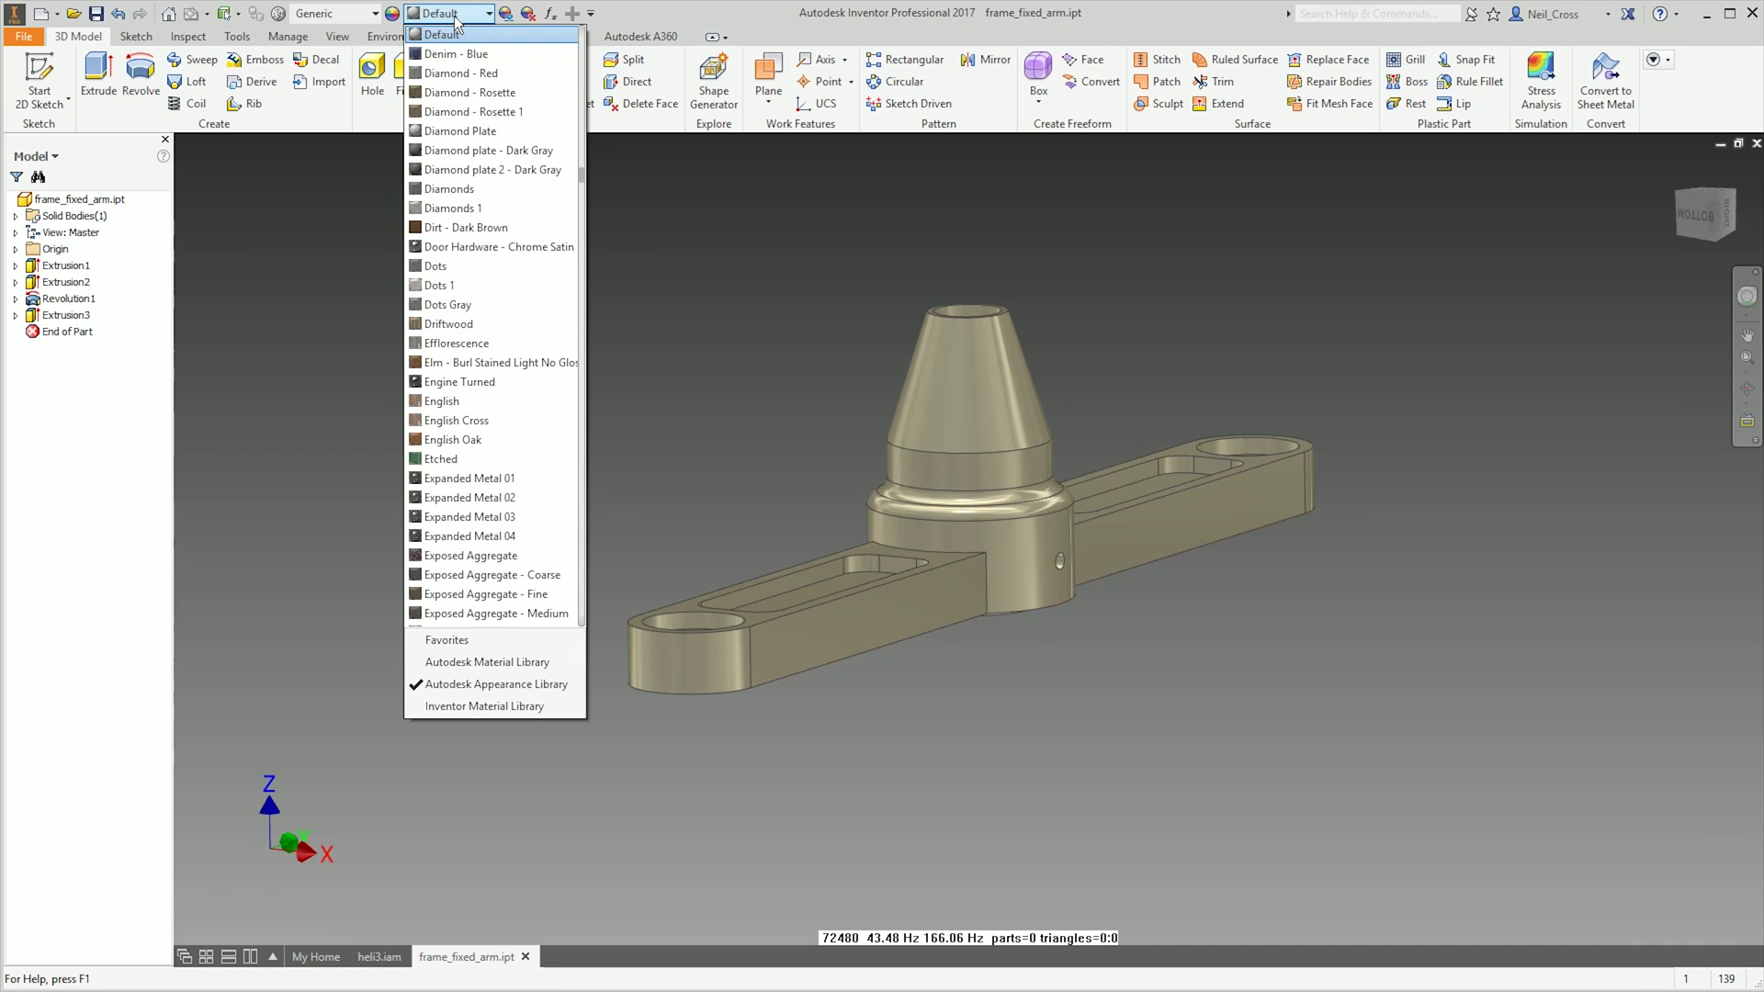
drag(582, 181, 584, 226)
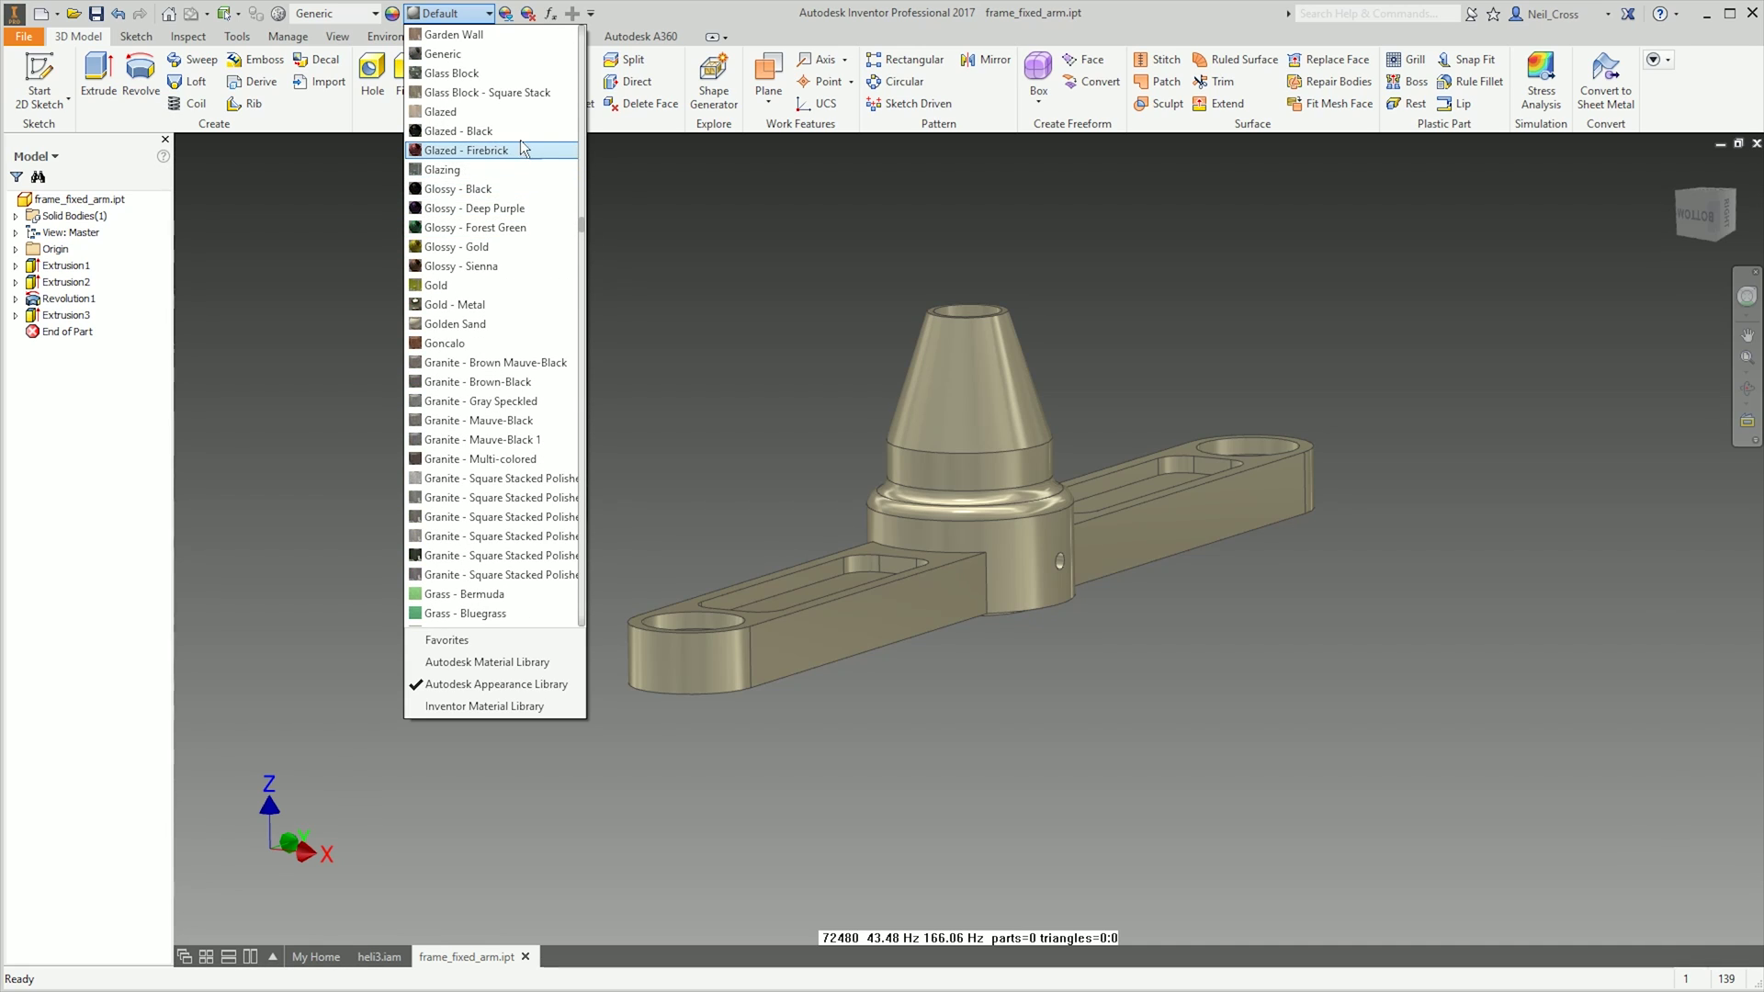
click(486, 191)
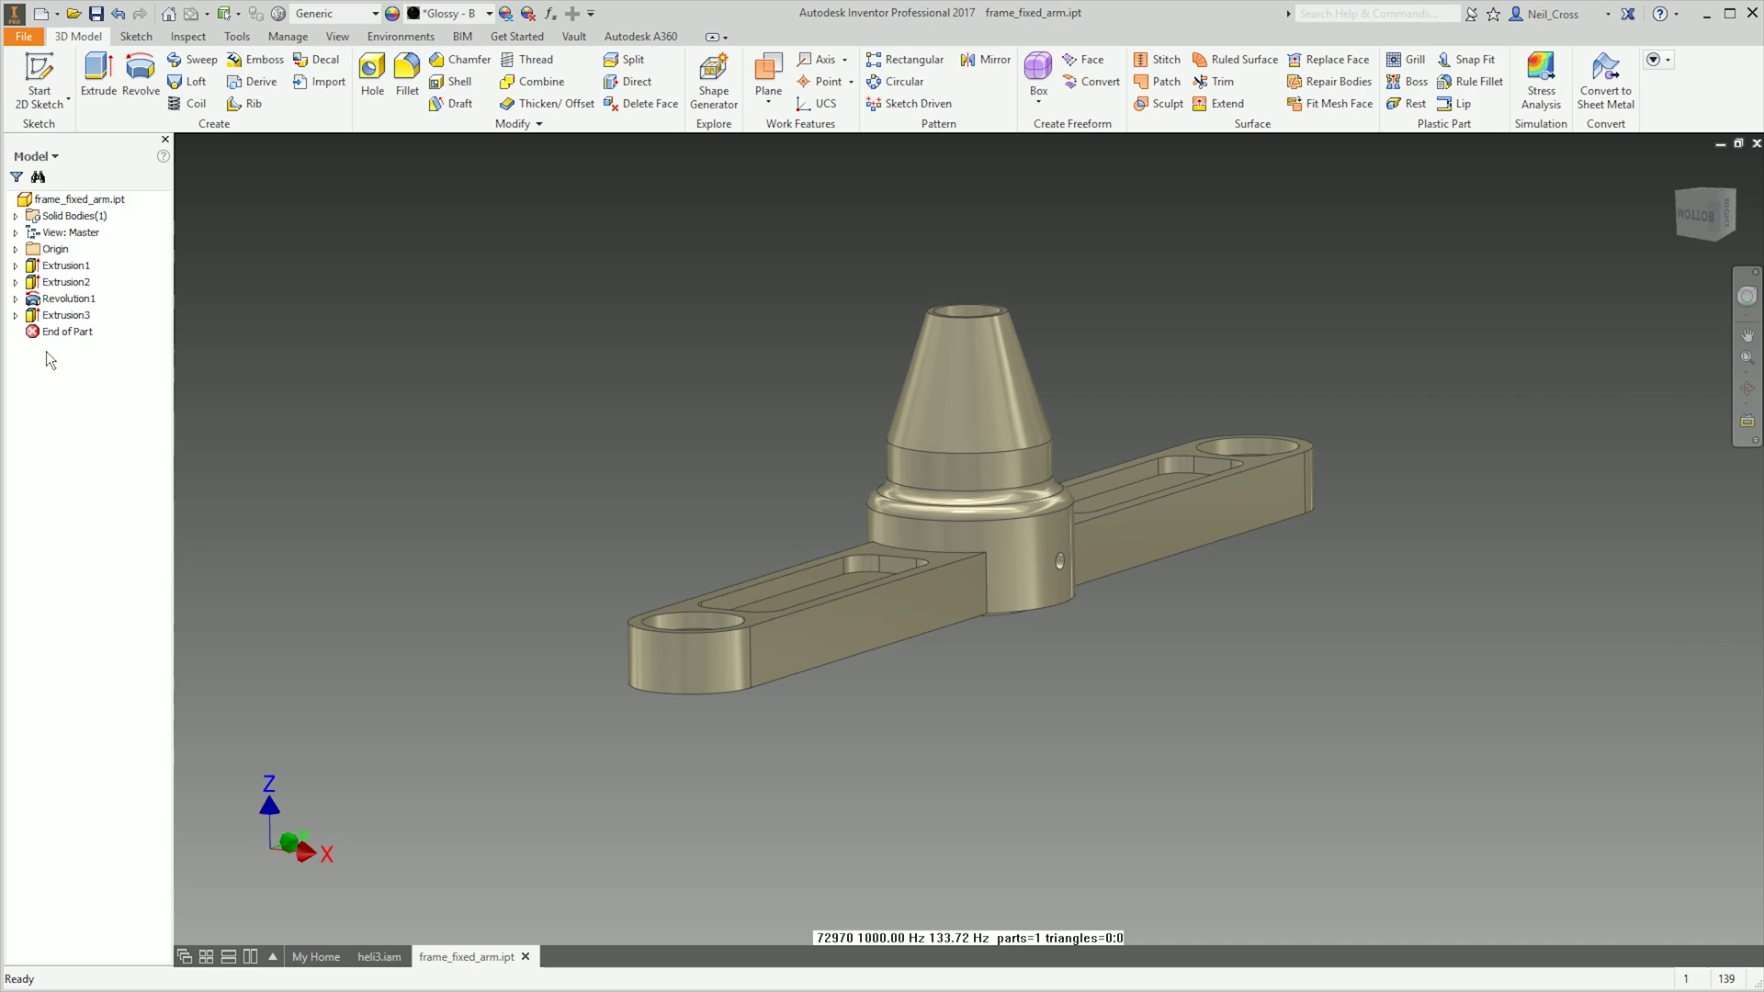
Check the feature appearance settings in the properties of Extrusion3 and Extrusion1, leaving both features as they are.
right_click(69, 326)
click(122, 689)
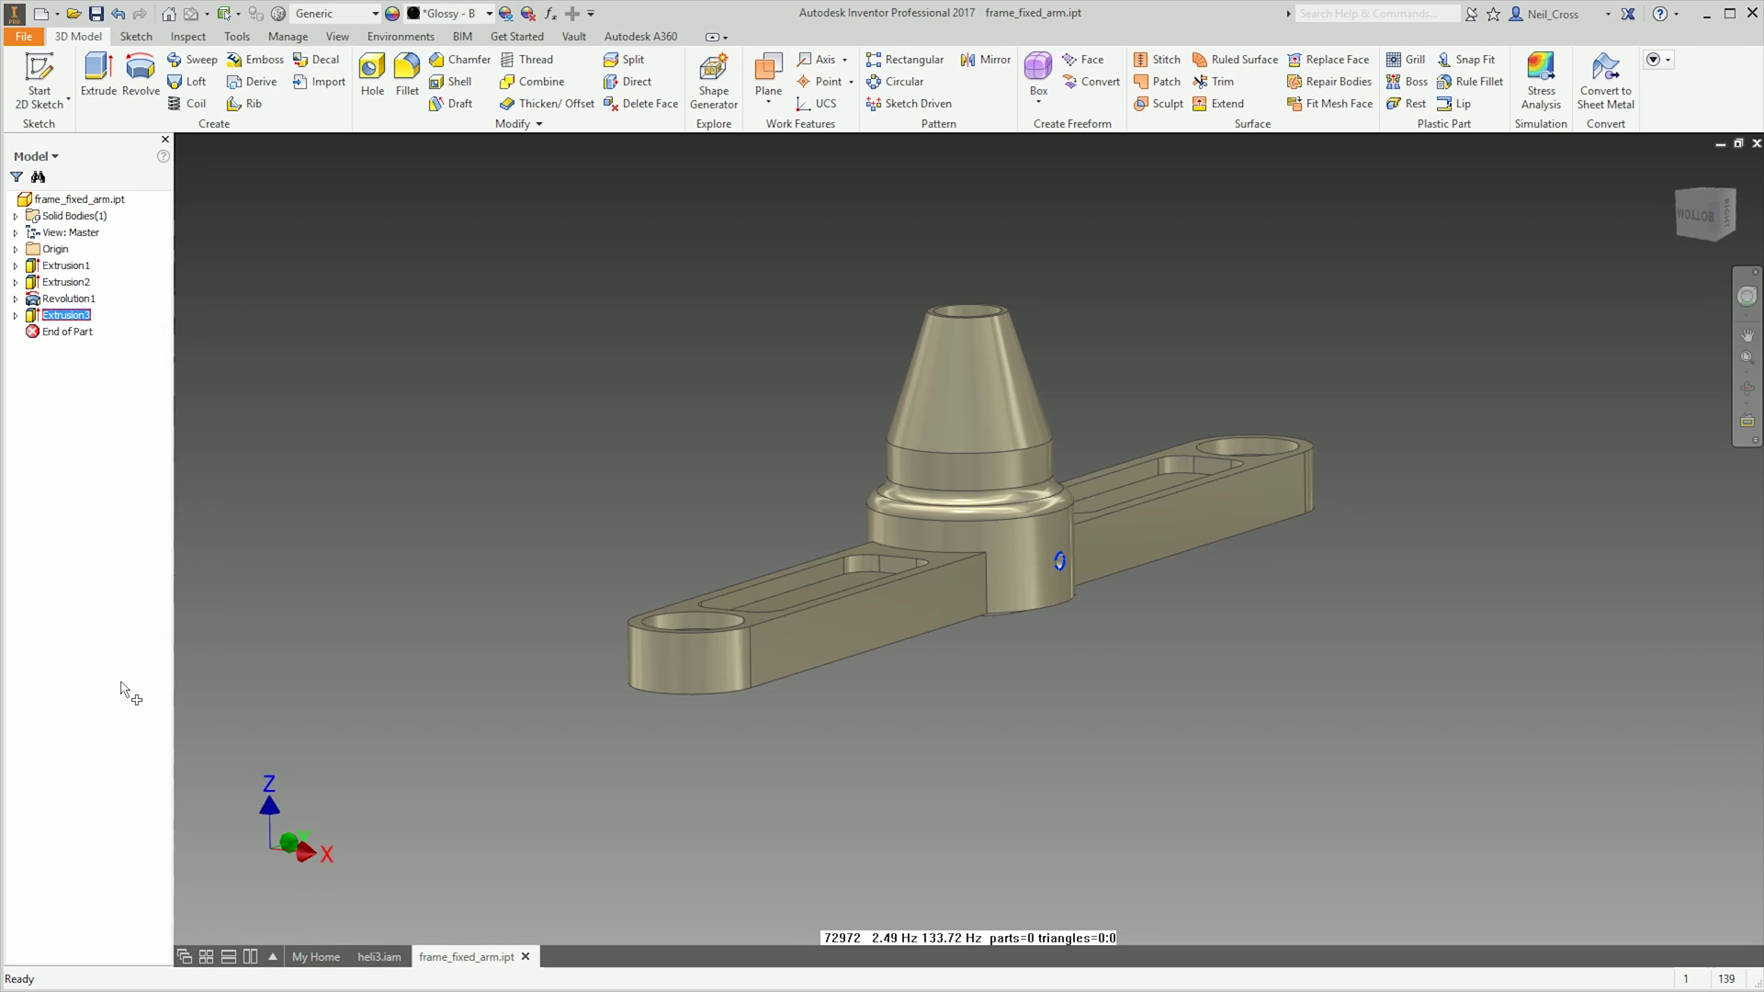
click(394, 506)
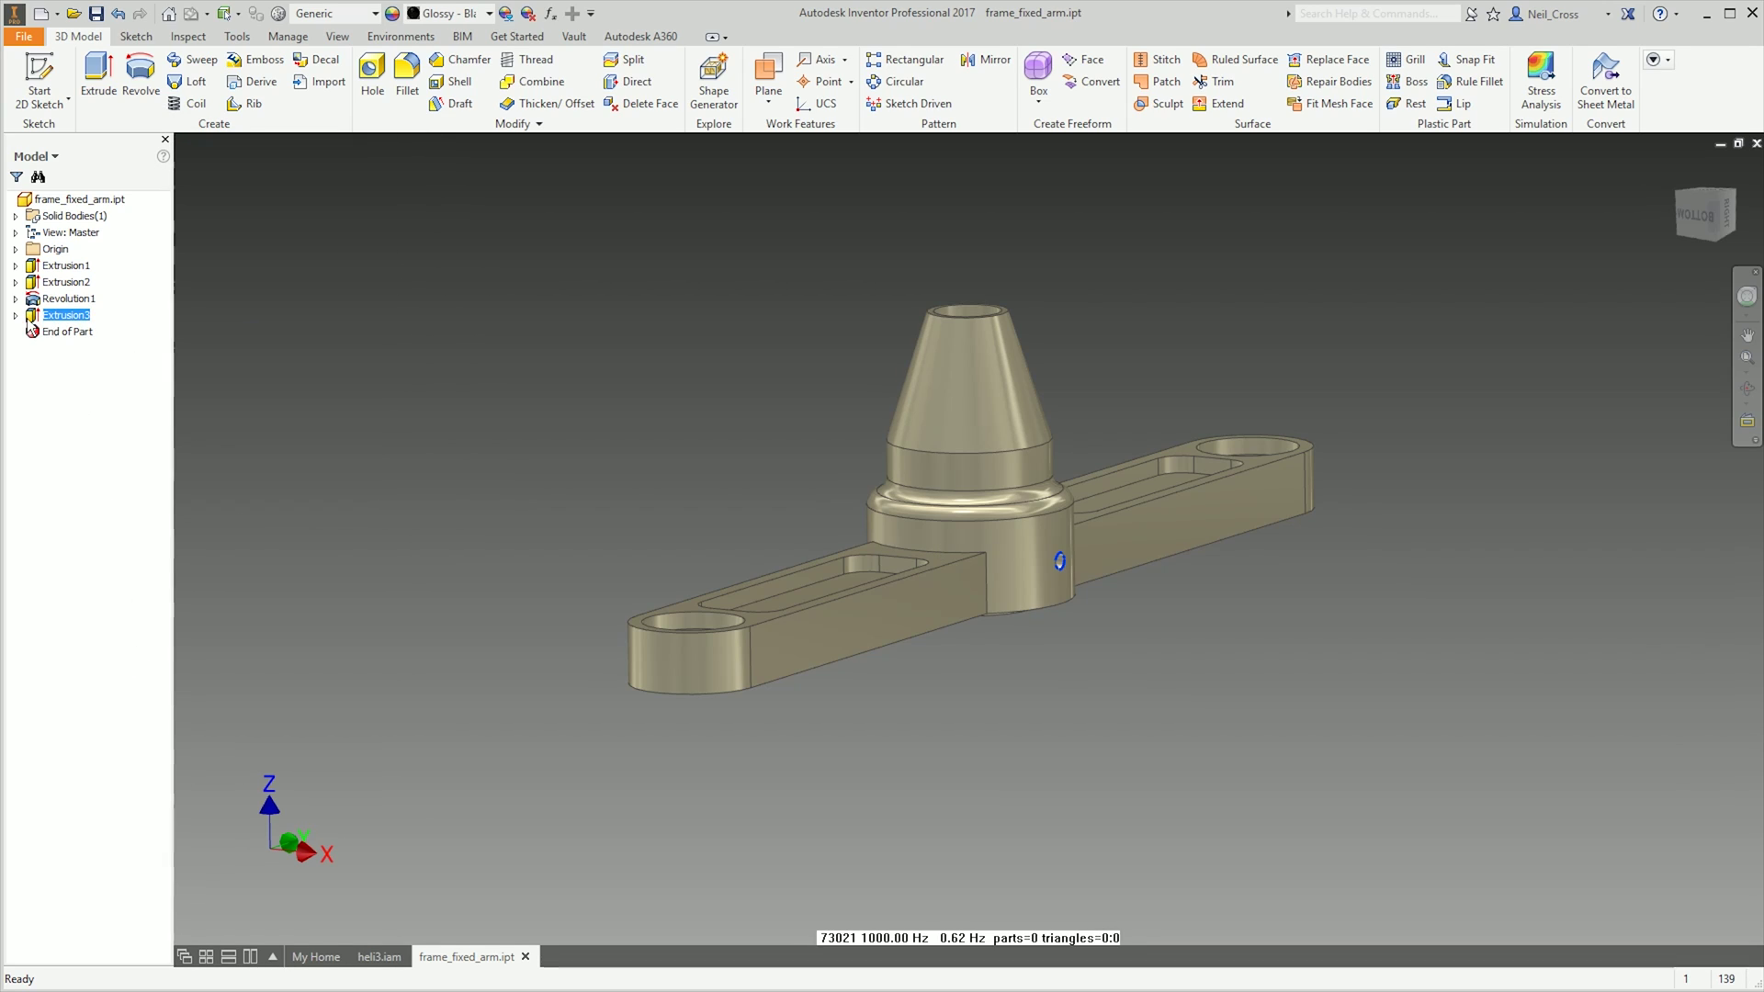
right_click(64, 267)
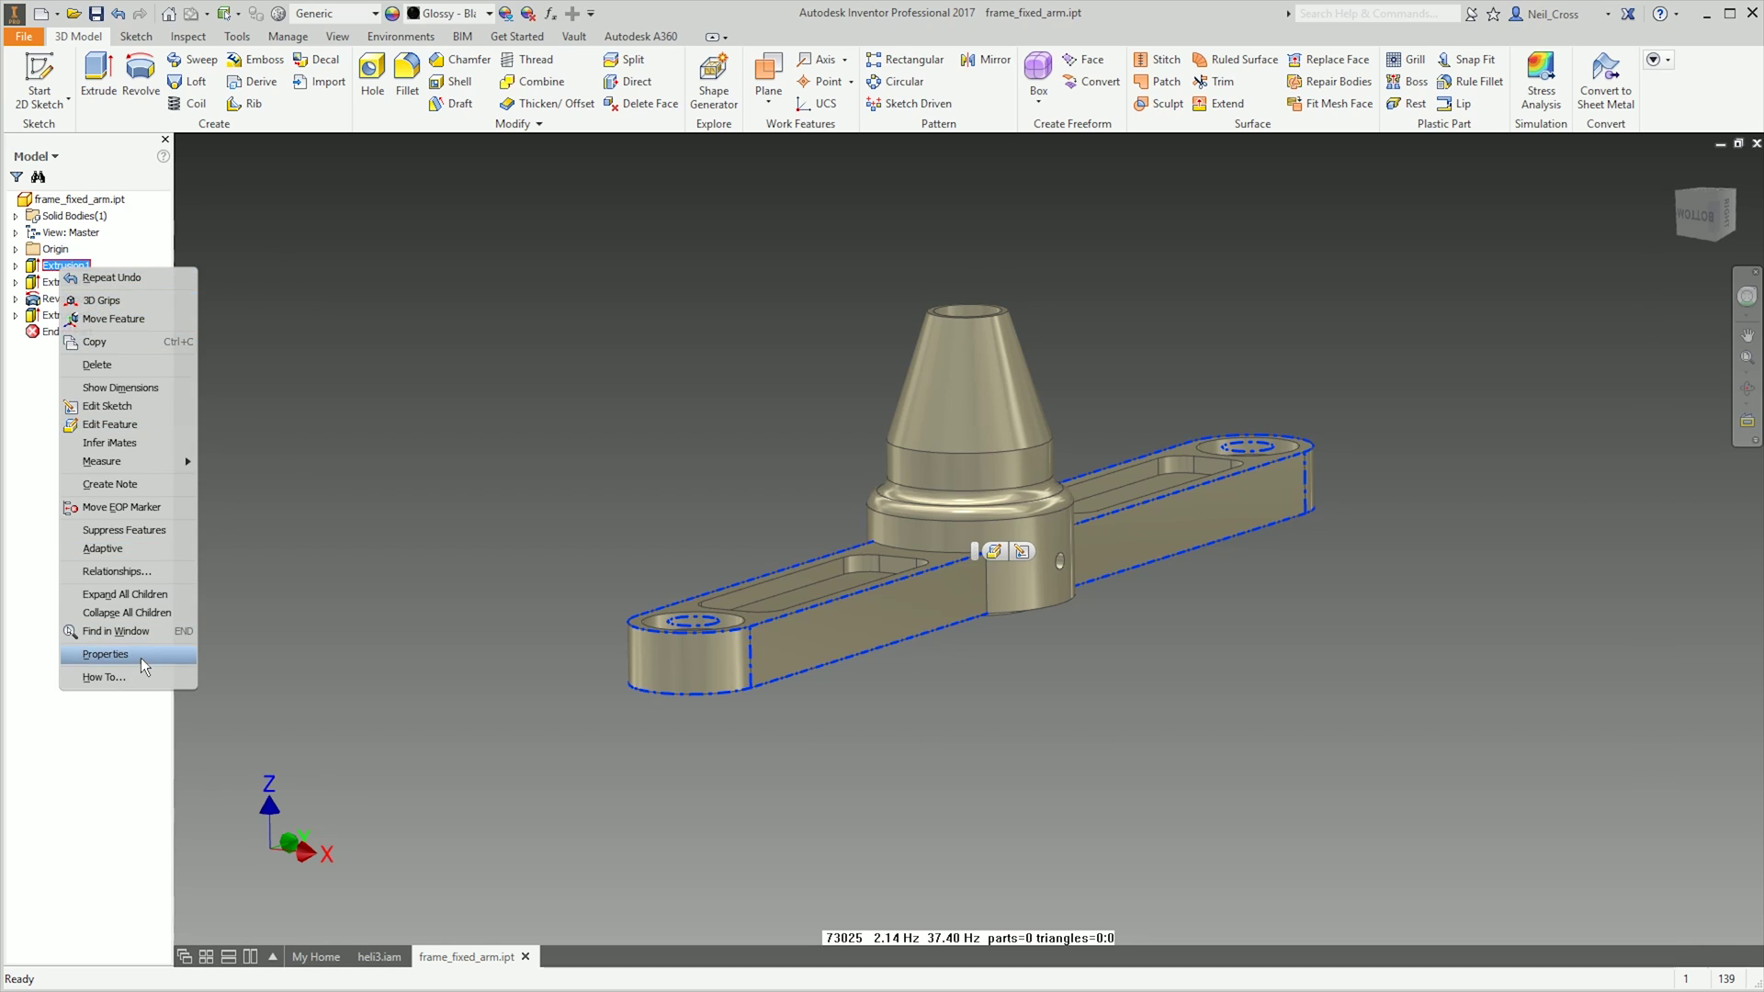
click(105, 654)
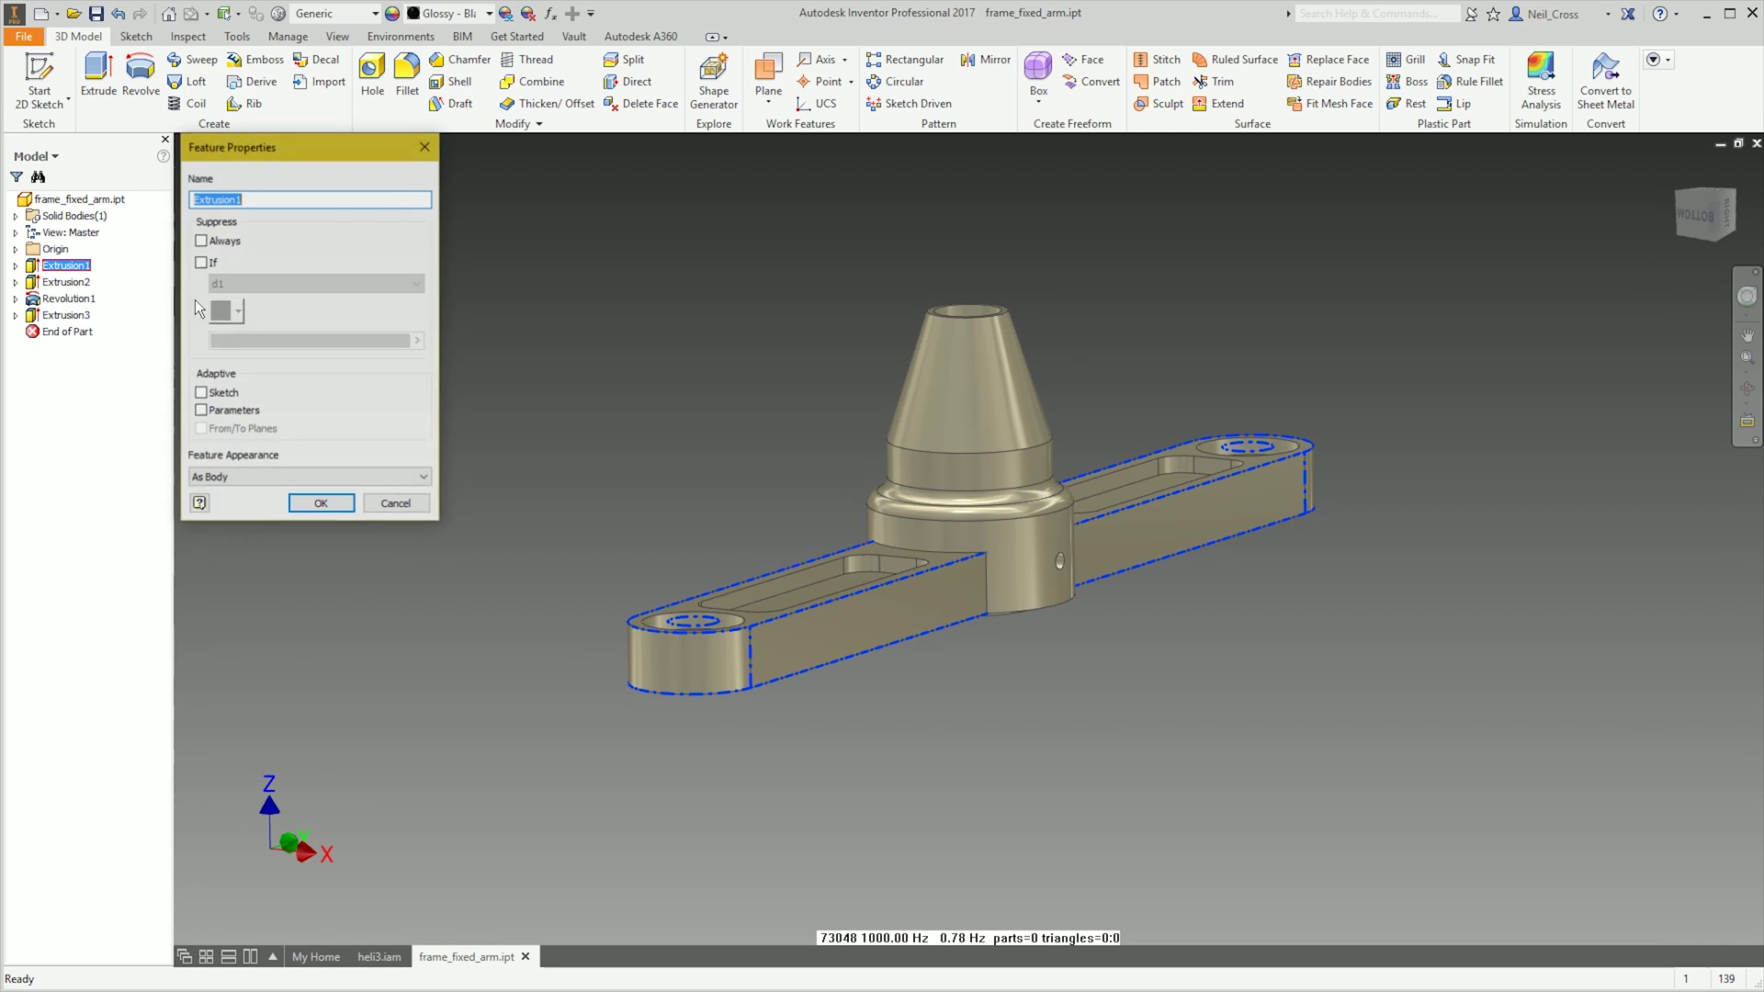
click(405, 507)
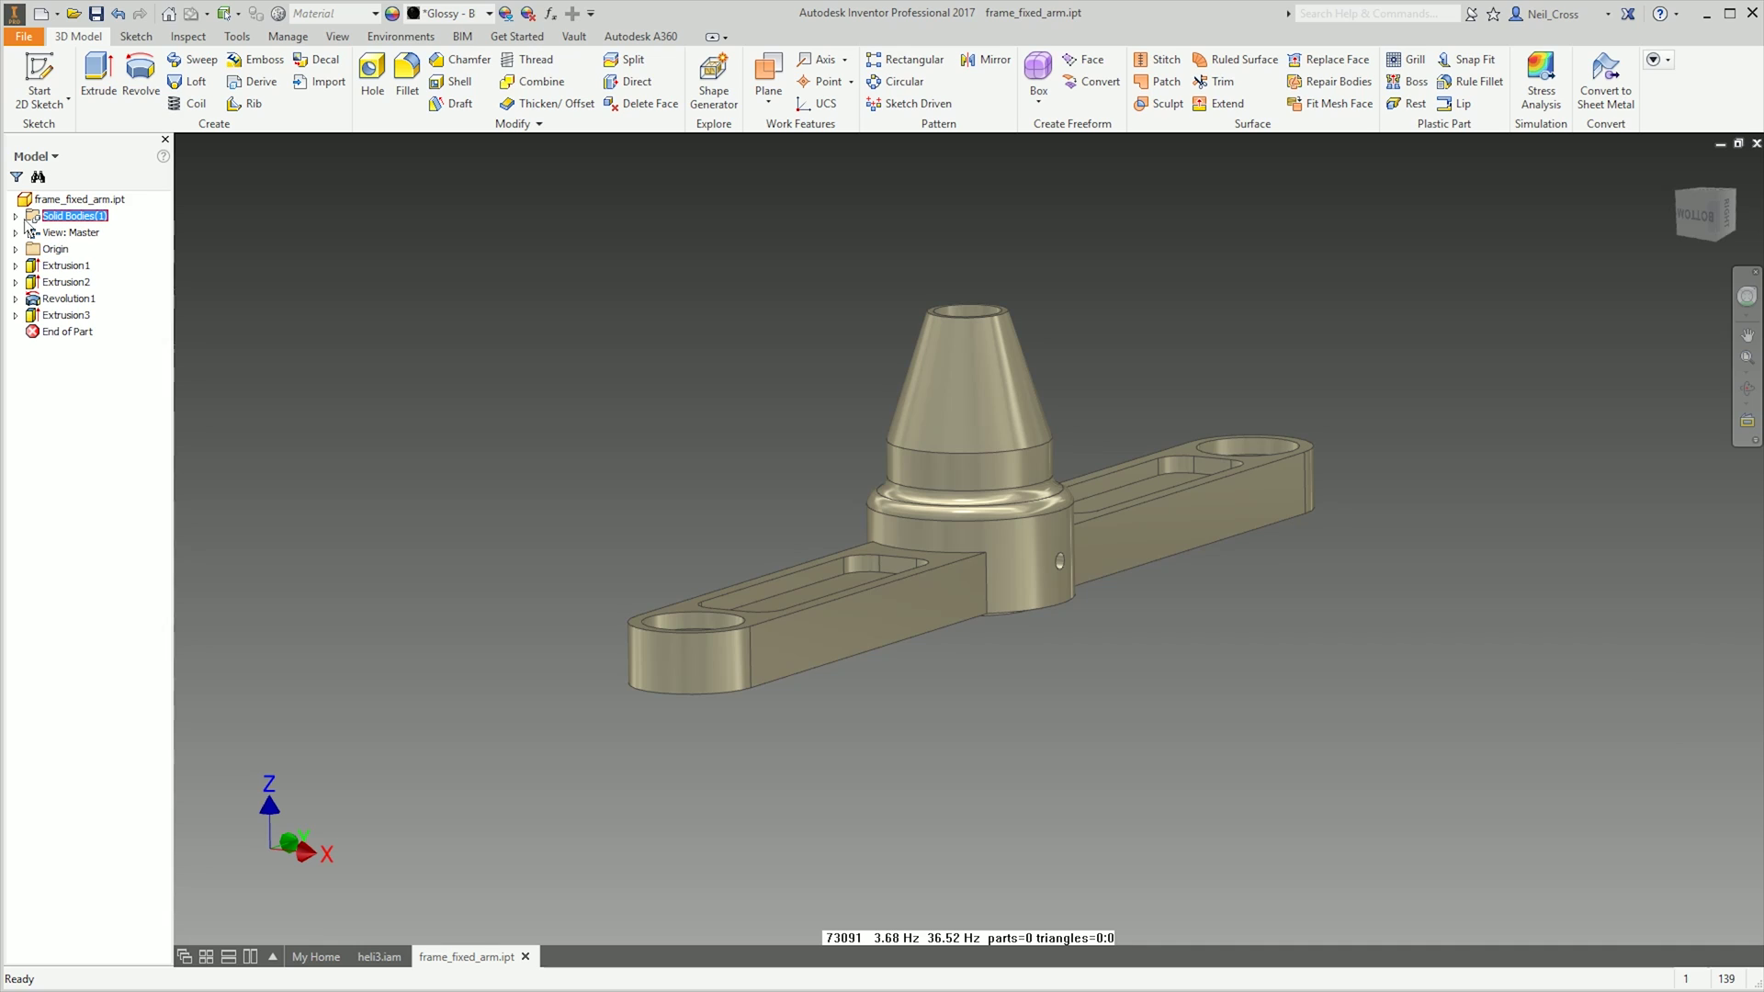
Expand the solid bodies and check the appearance setting in the properties of Solid1.
click(16, 216)
click(62, 232)
right_click(61, 237)
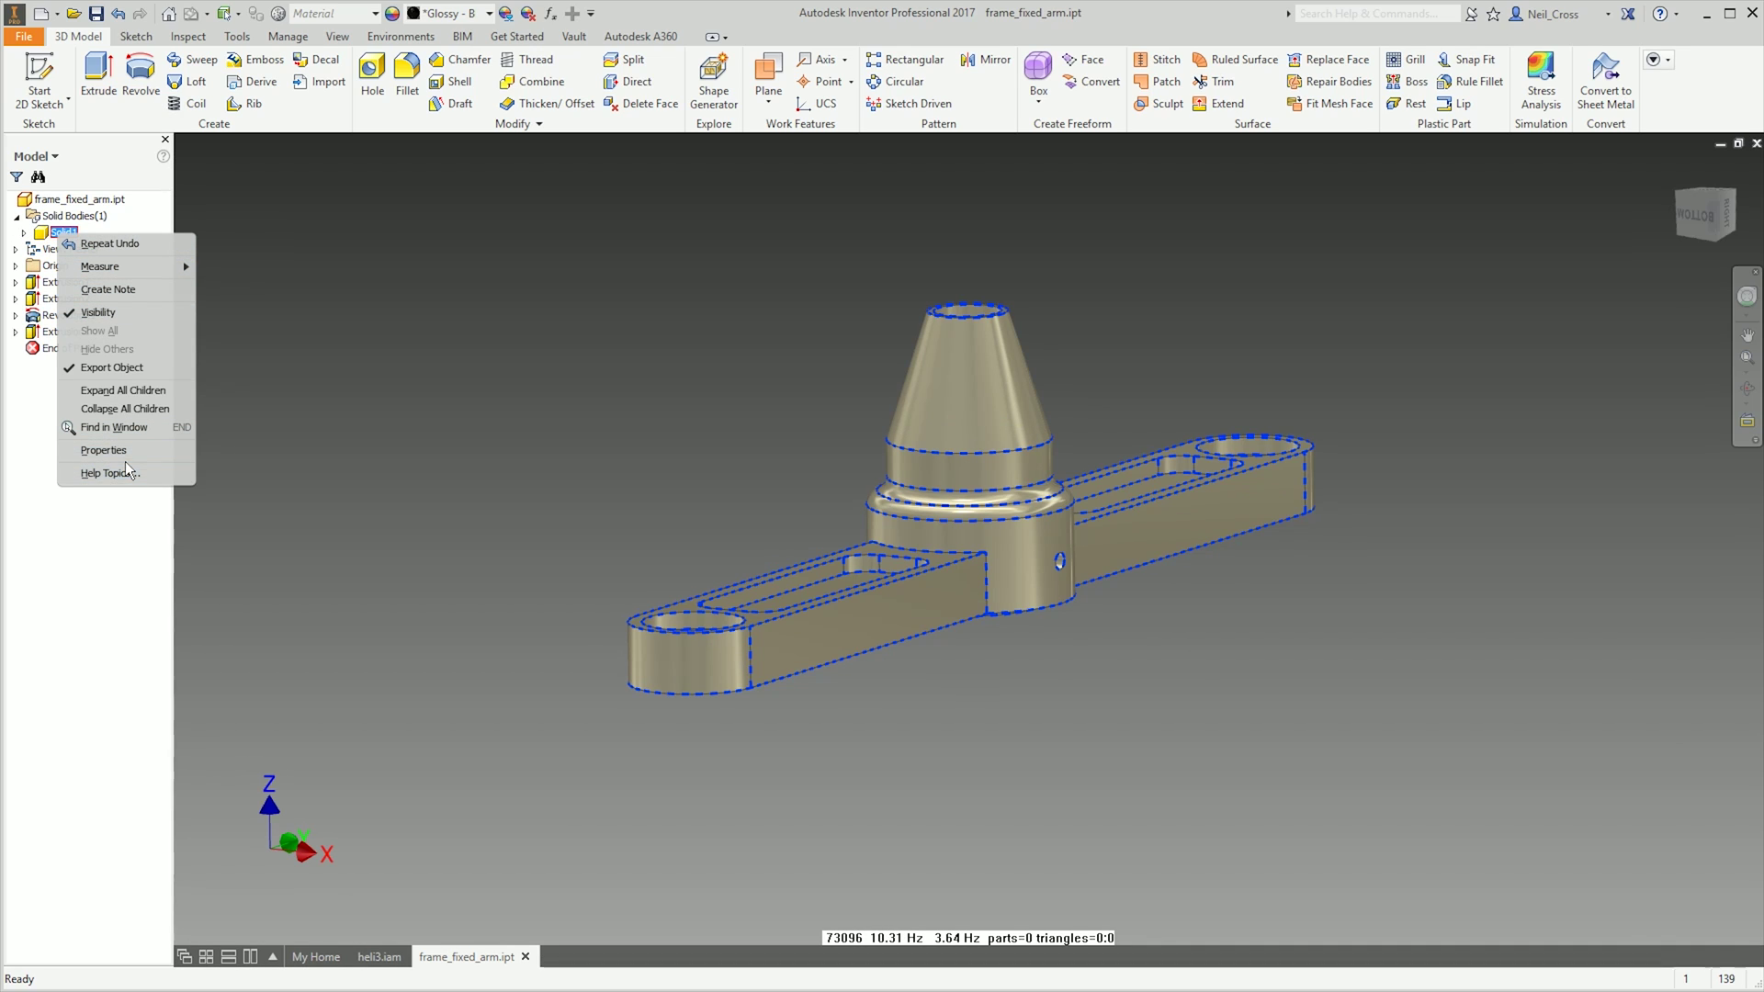
click(125, 462)
click(523, 459)
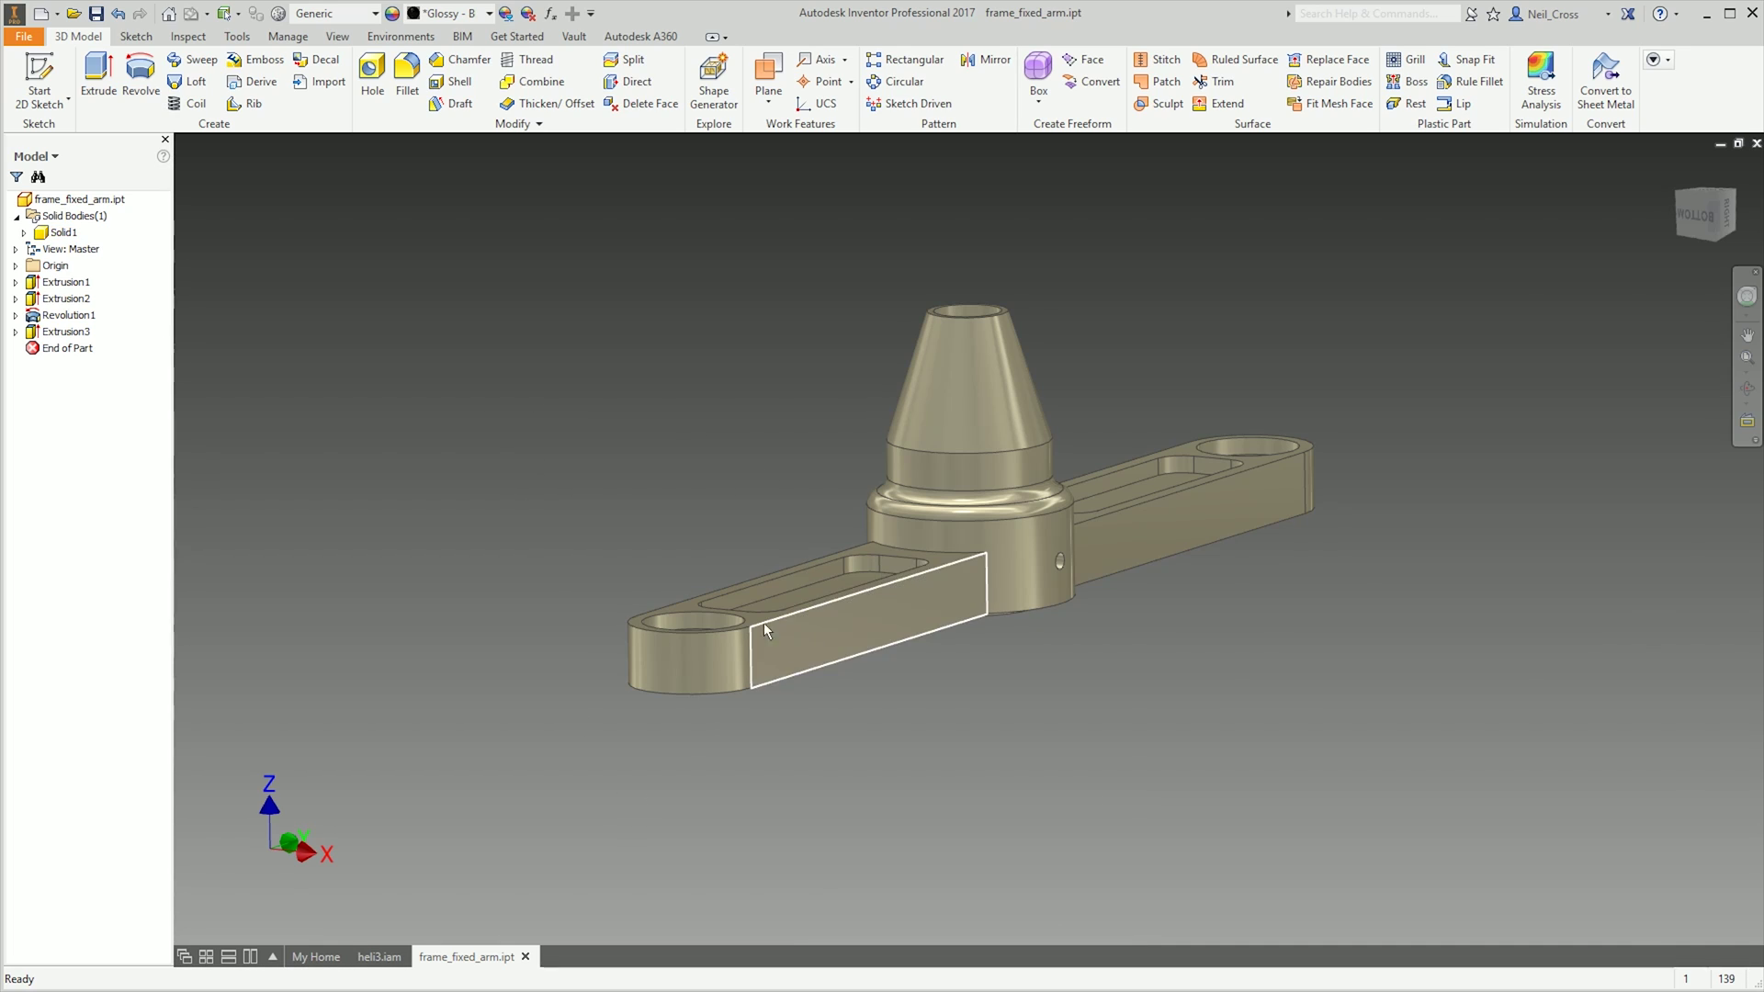
Check the face appearance in the properties of the cylindrical hub face around the small side hole.
key(F5)
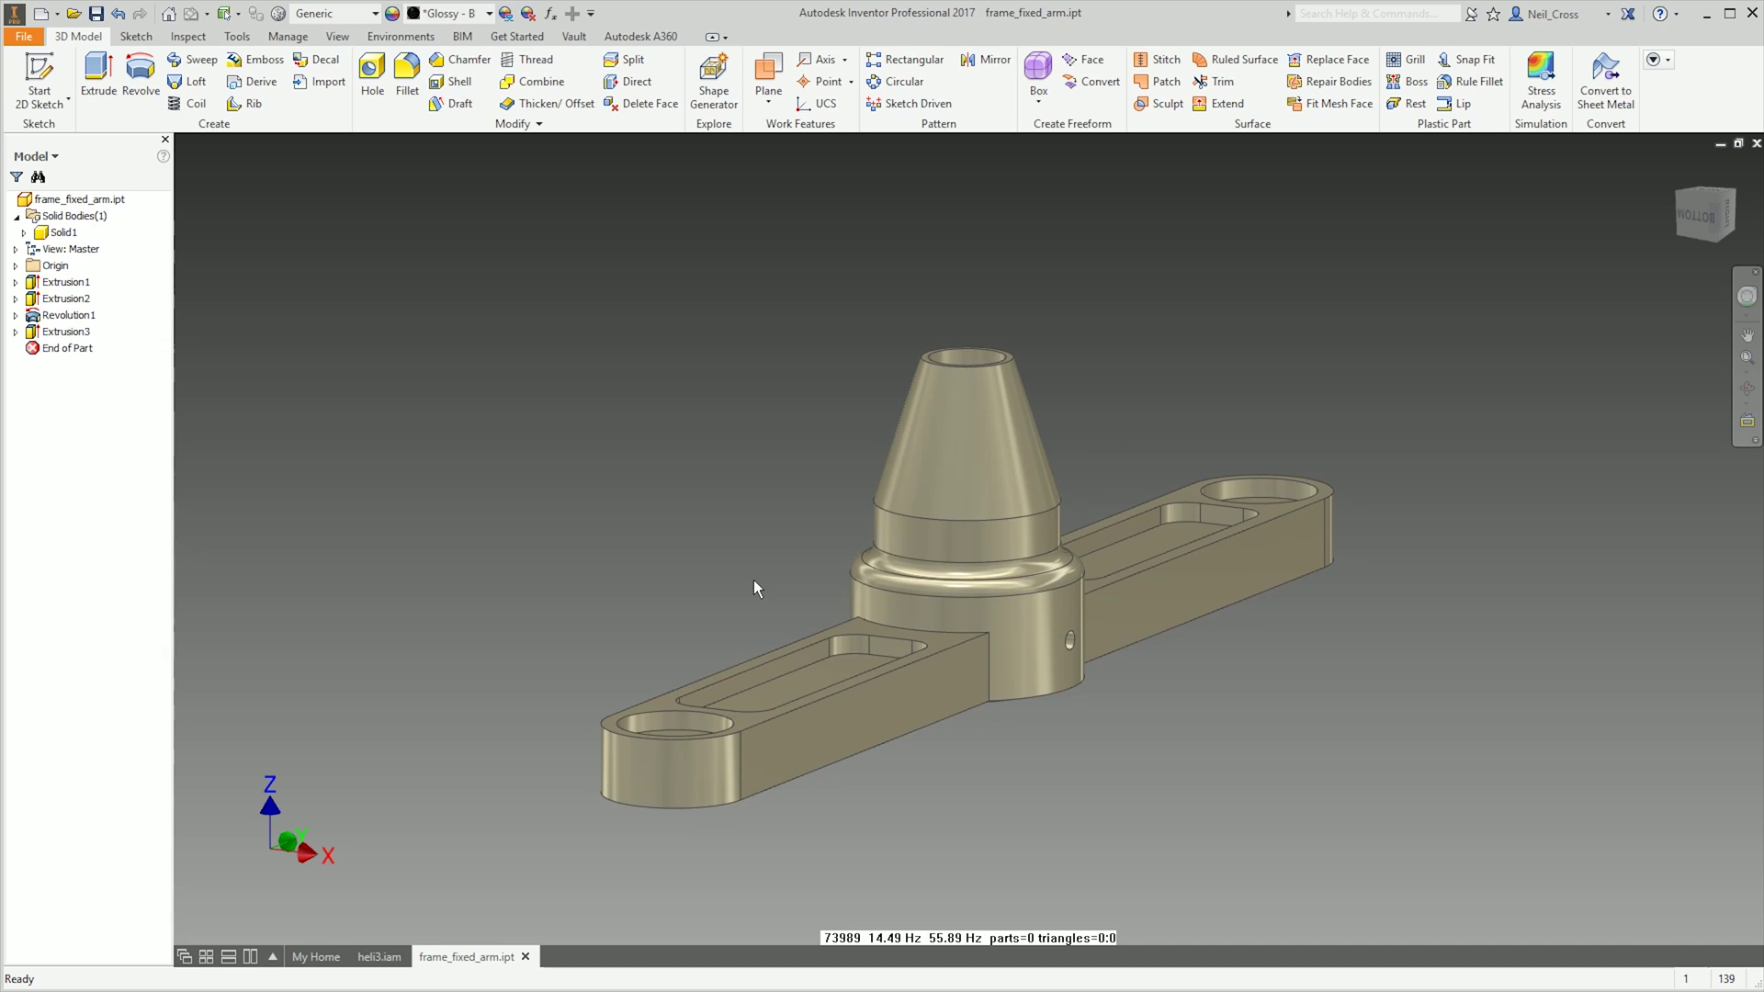
key(F5)
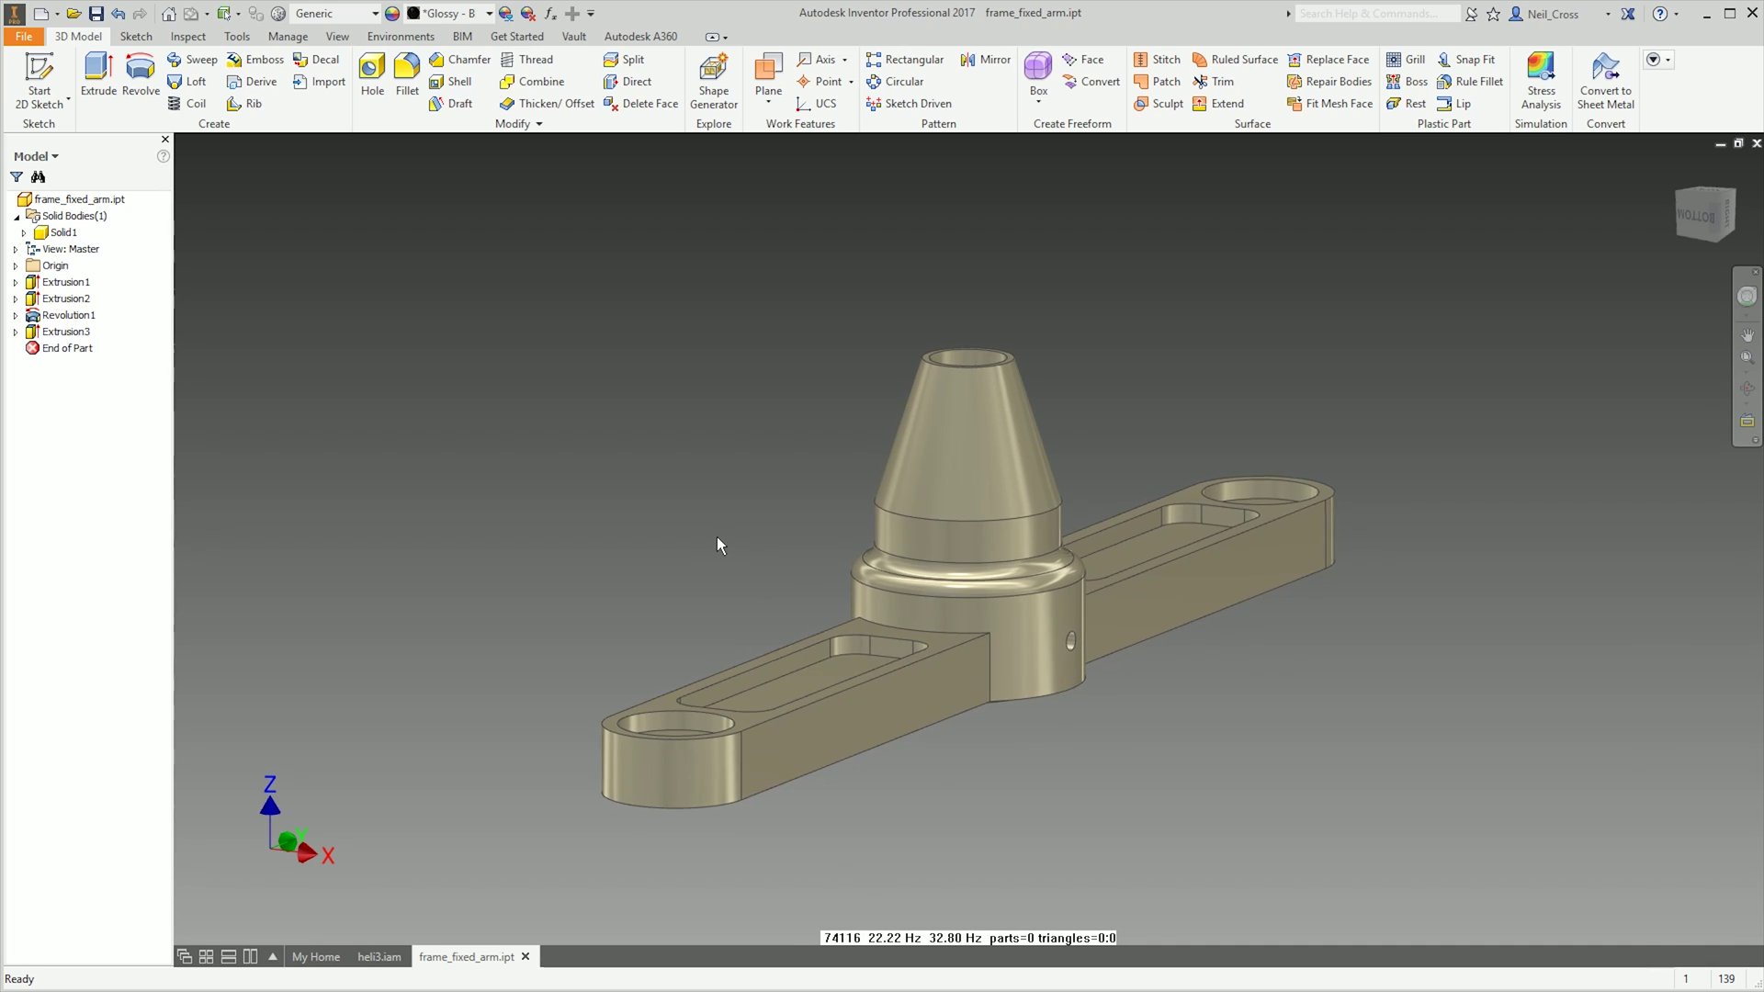
click(928, 444)
right_click(923, 472)
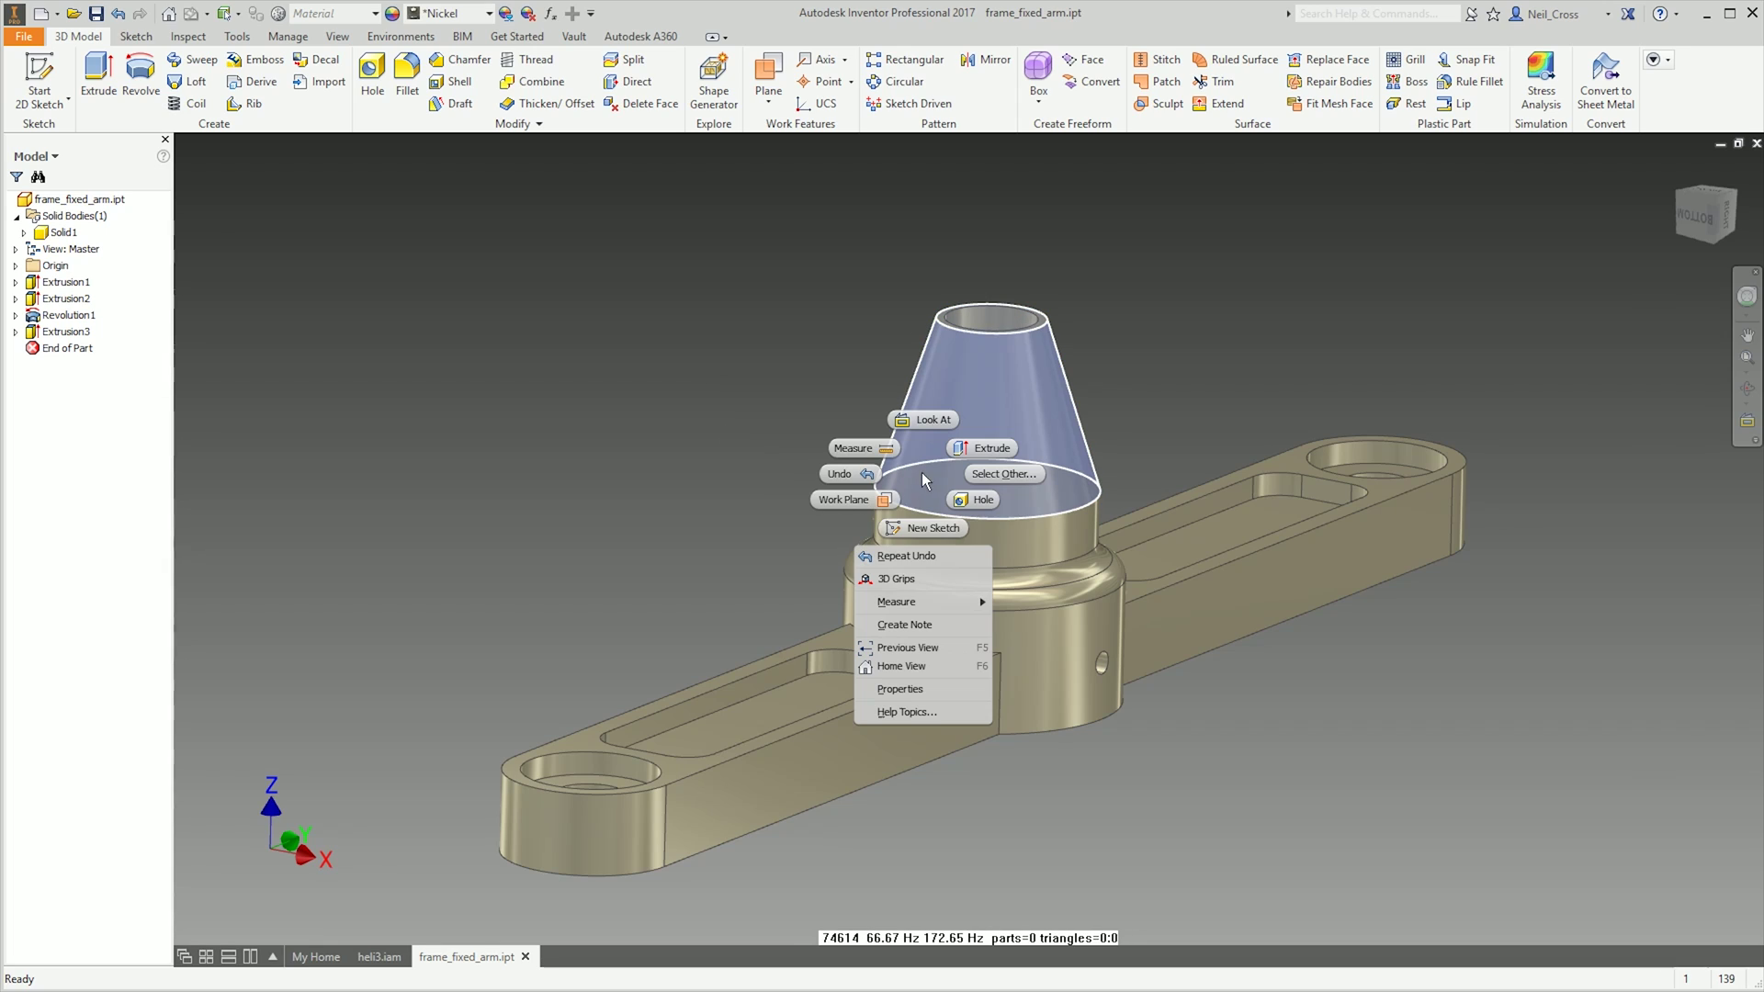
click(707, 687)
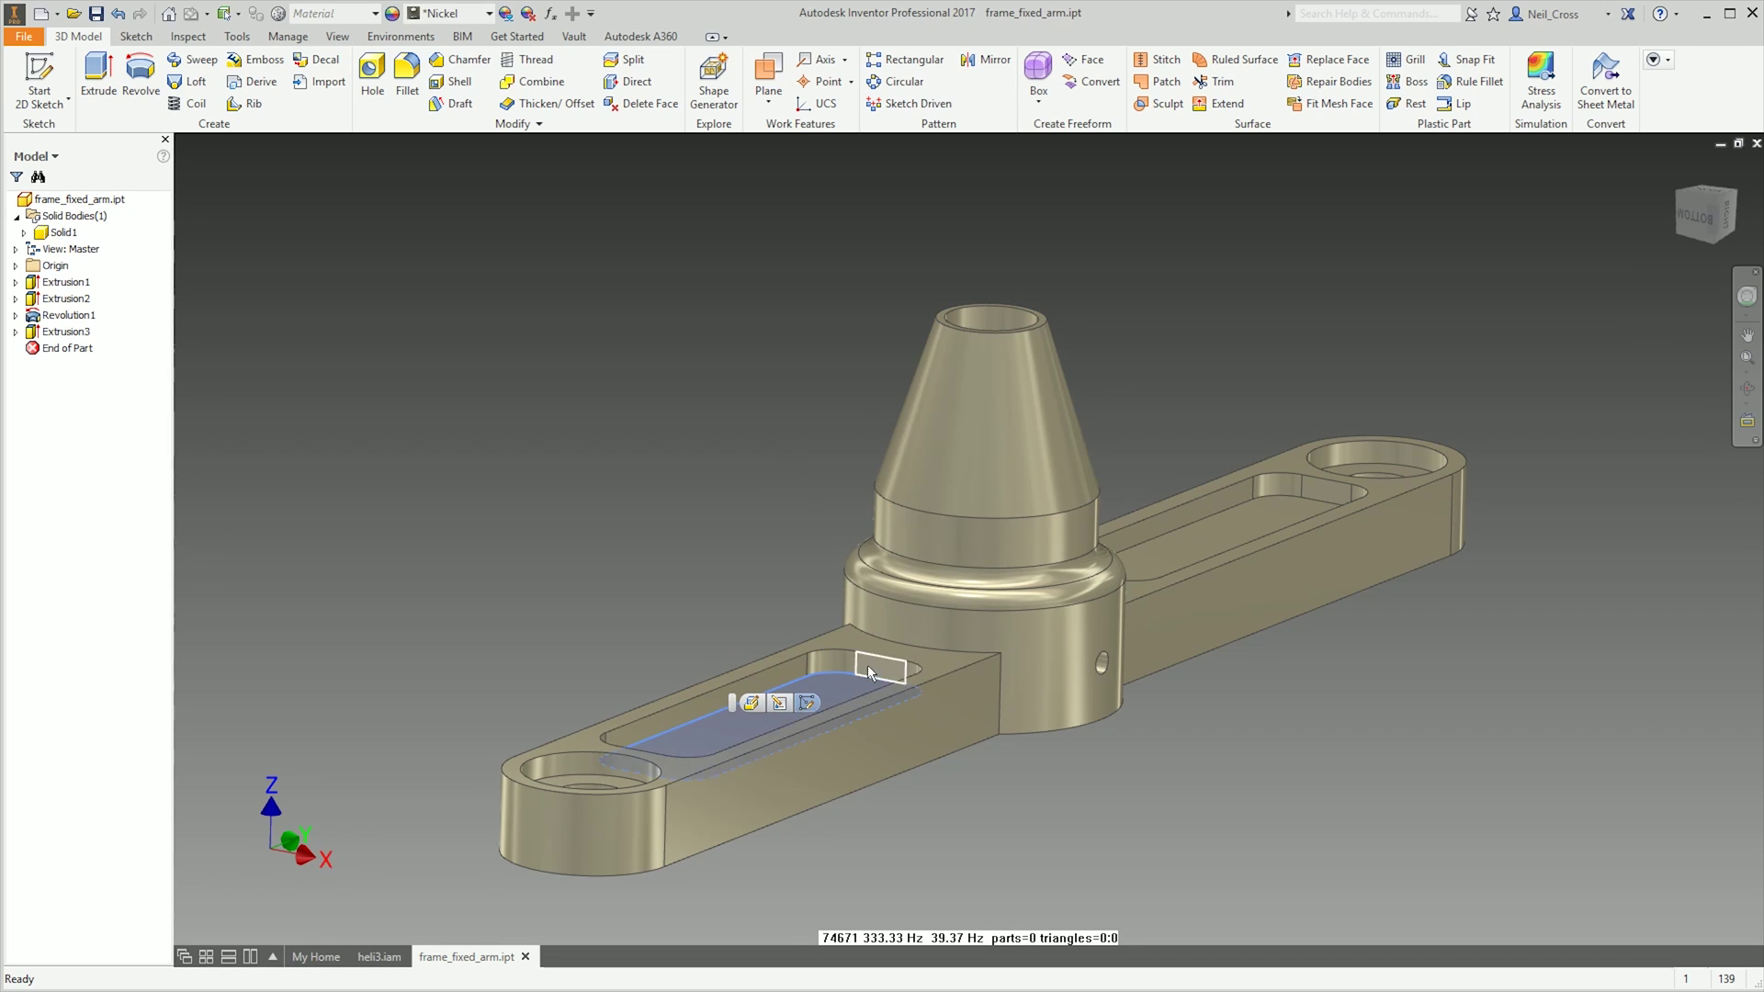
right_click(1038, 669)
click(1029, 886)
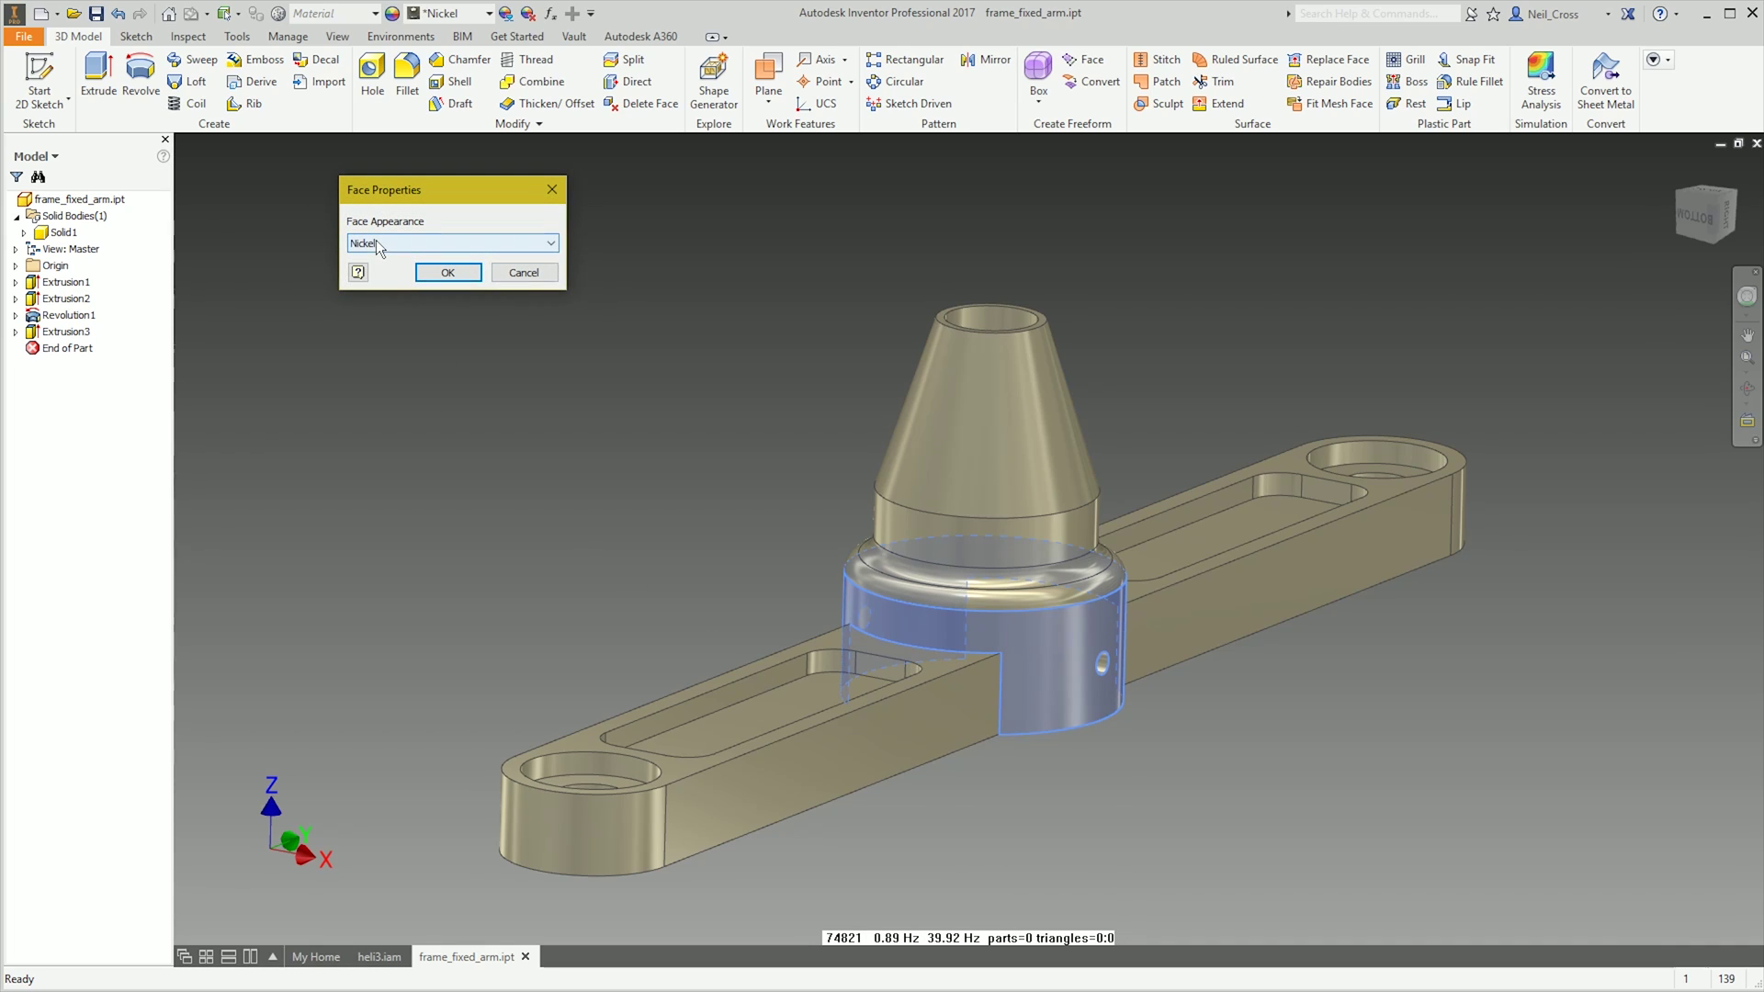
click(441, 272)
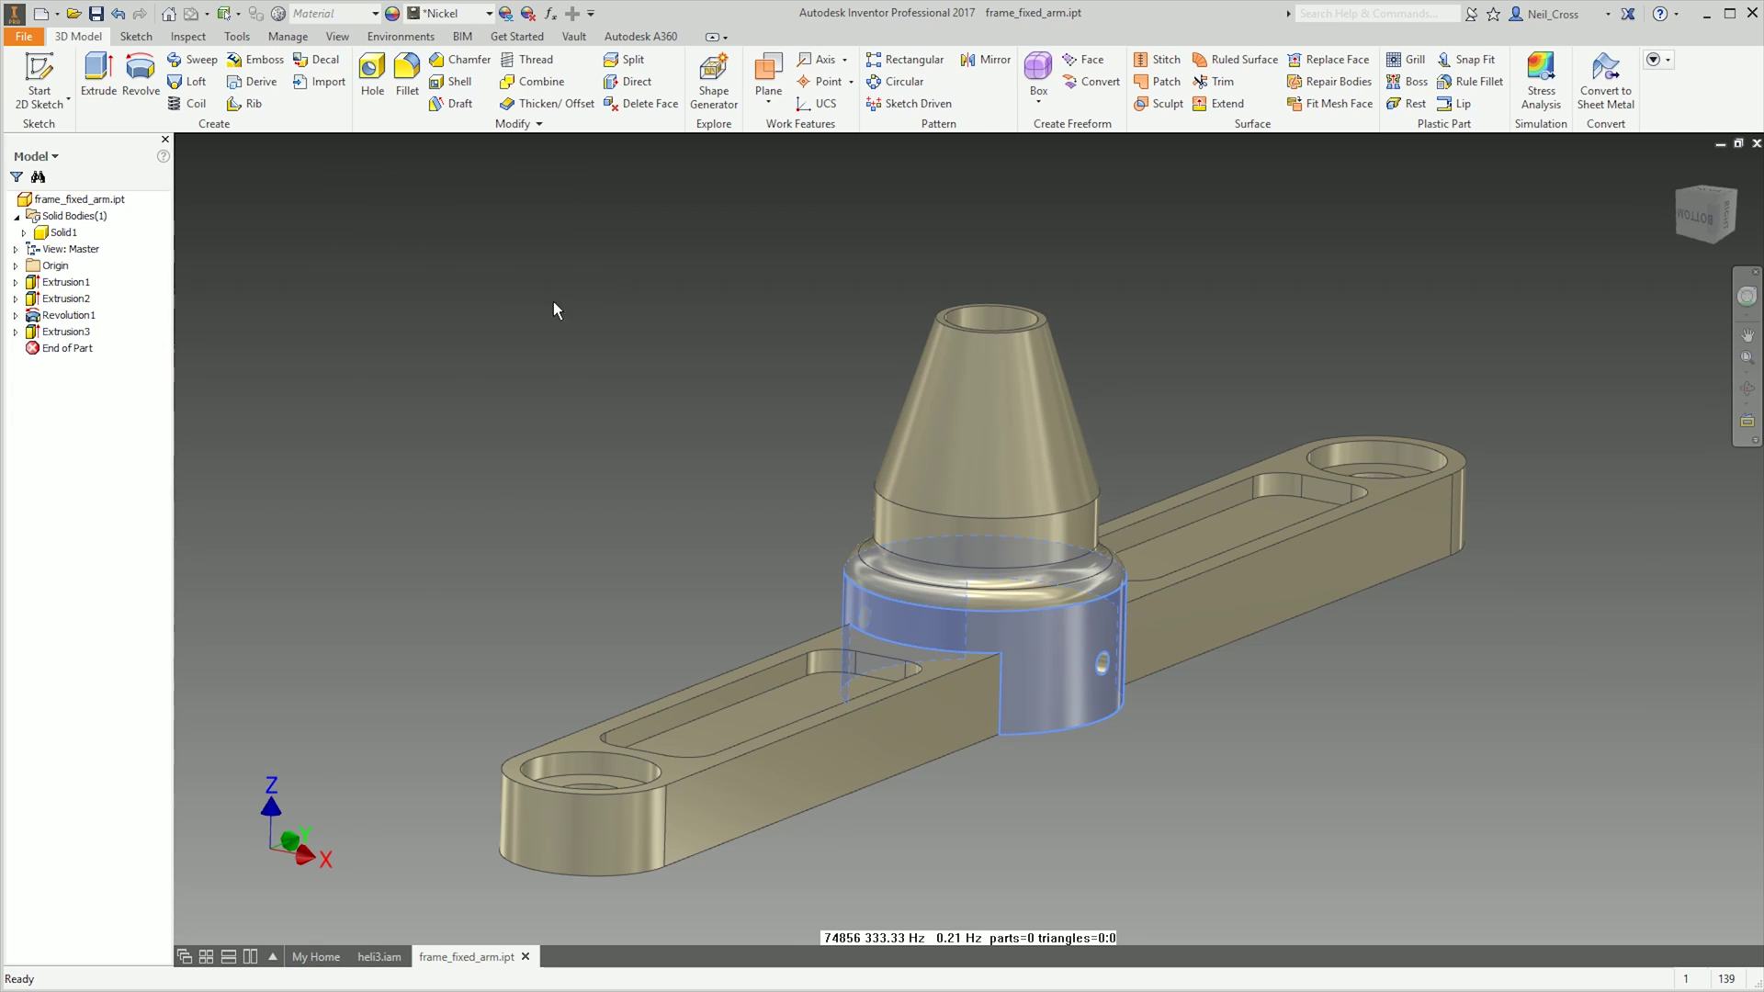
Select the pocket floor faces on both sides of the arm to check which appearance they carry.
shift+middle_drag(641, 478, 1010, 588)
click(1273, 465)
click(884, 649)
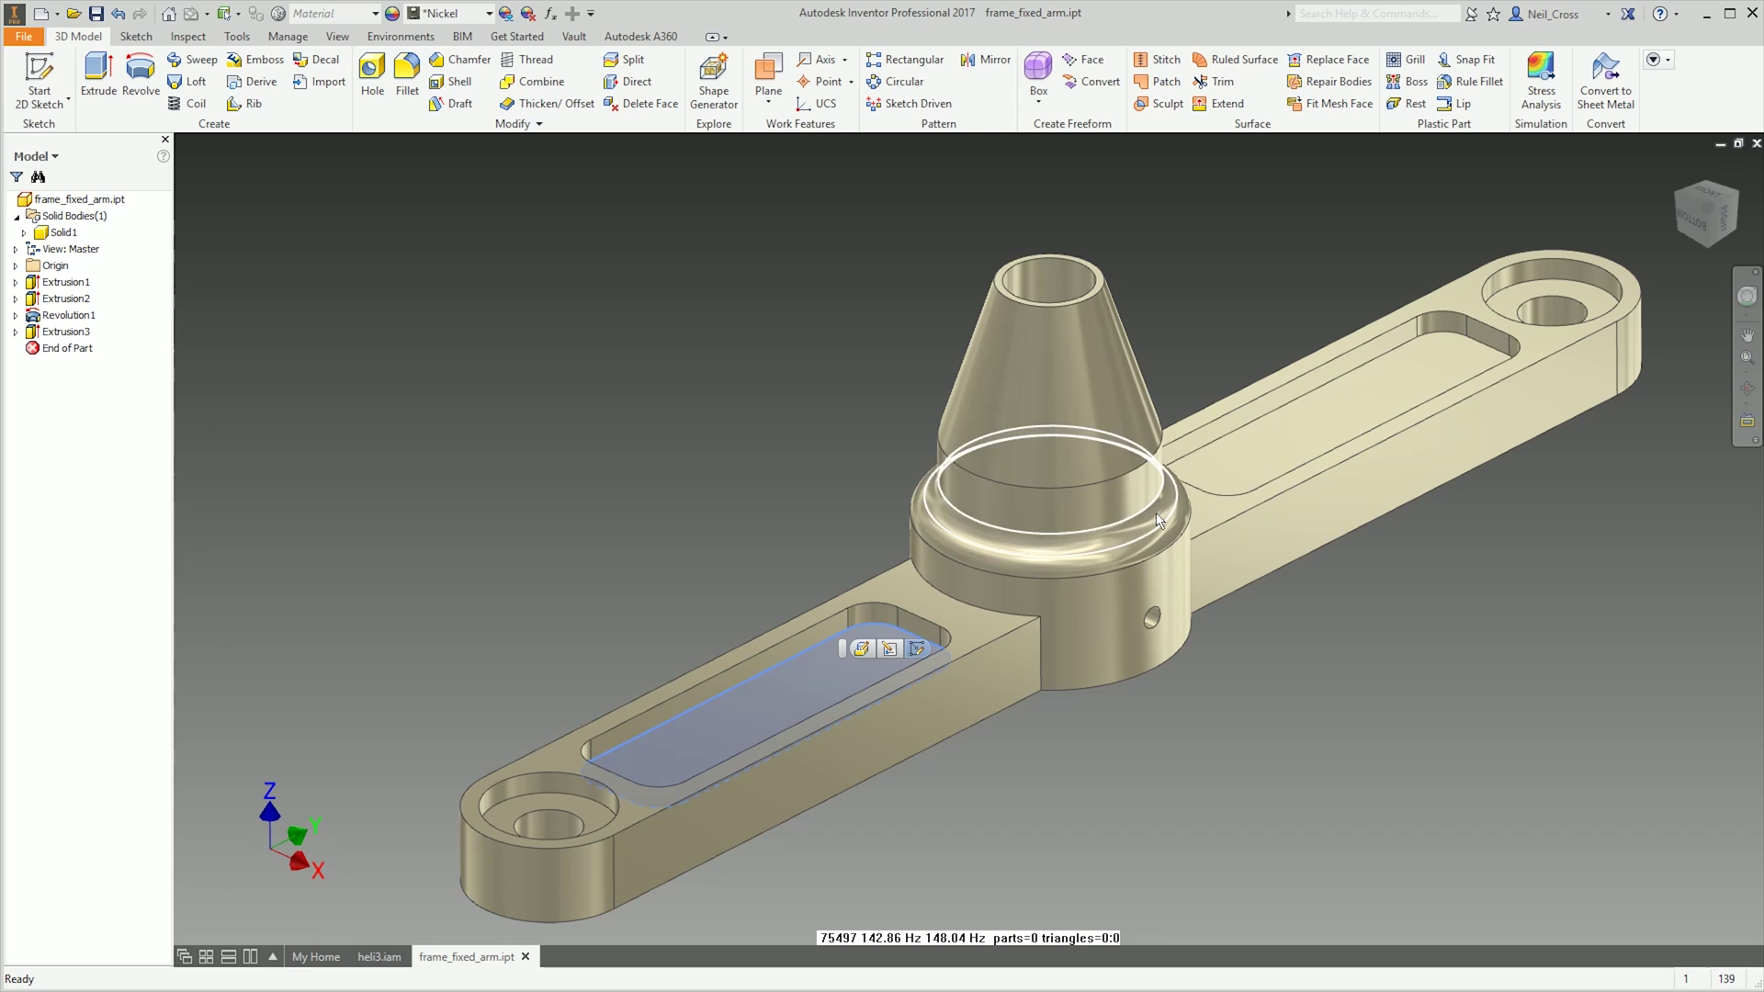
click(846, 331)
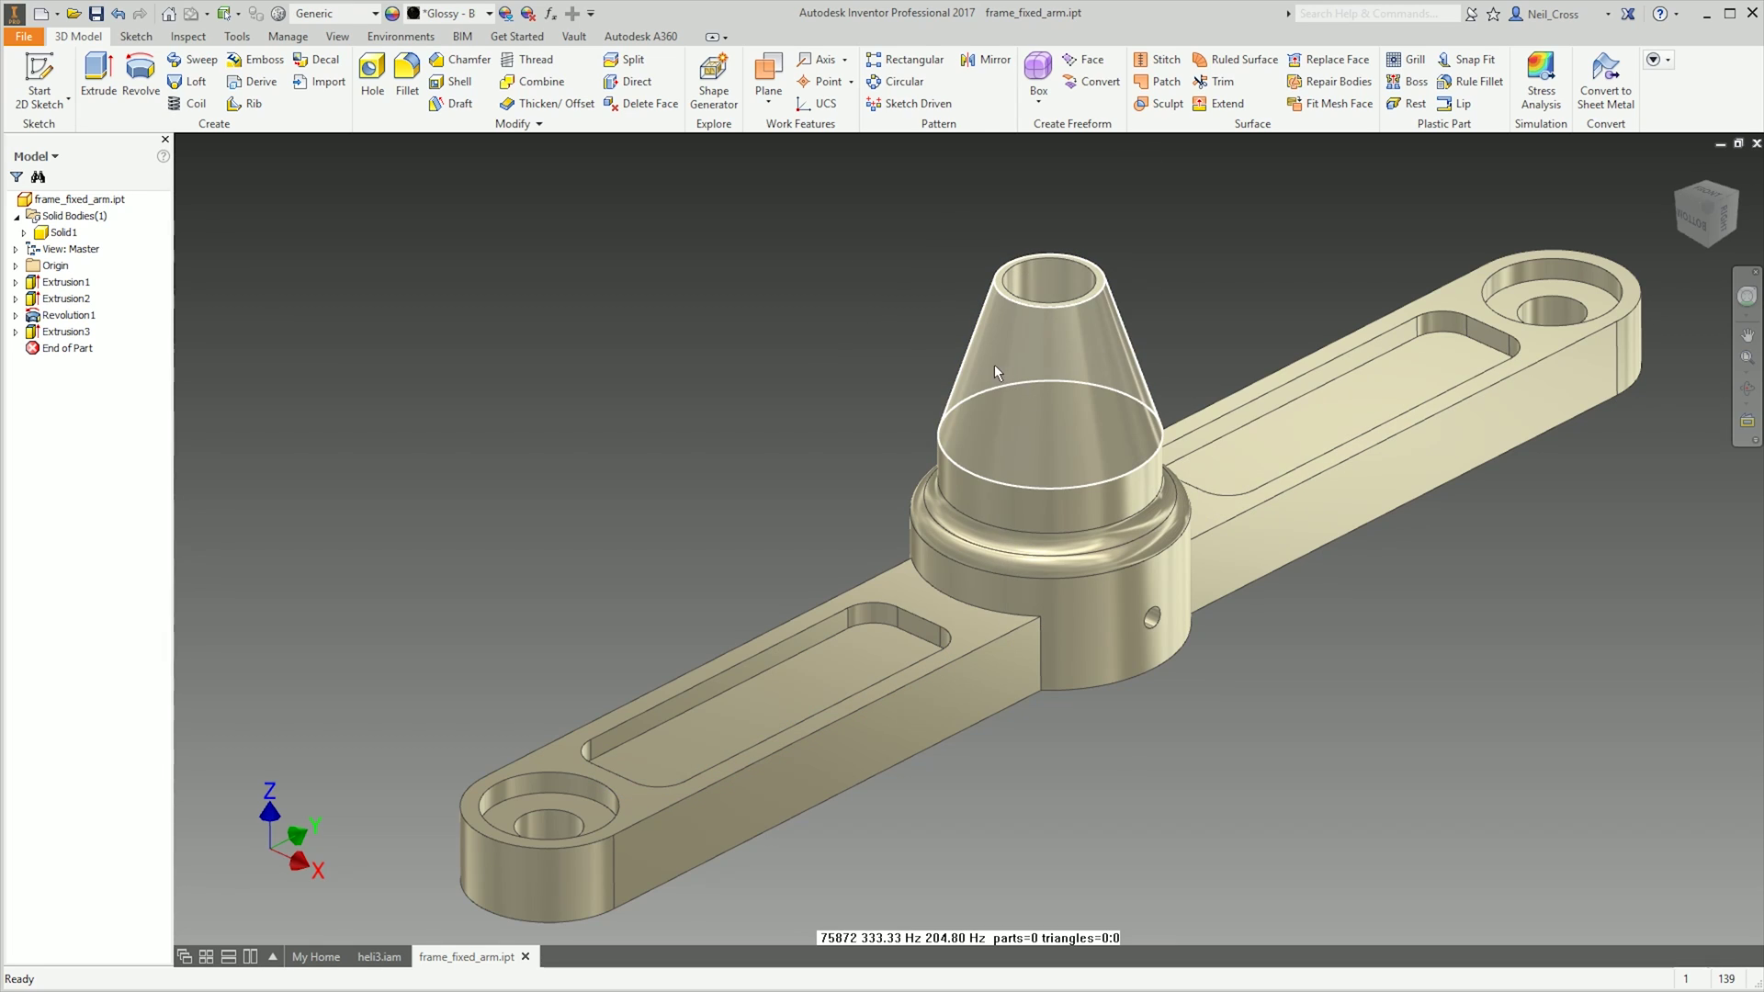
click(736, 698)
click(1277, 435)
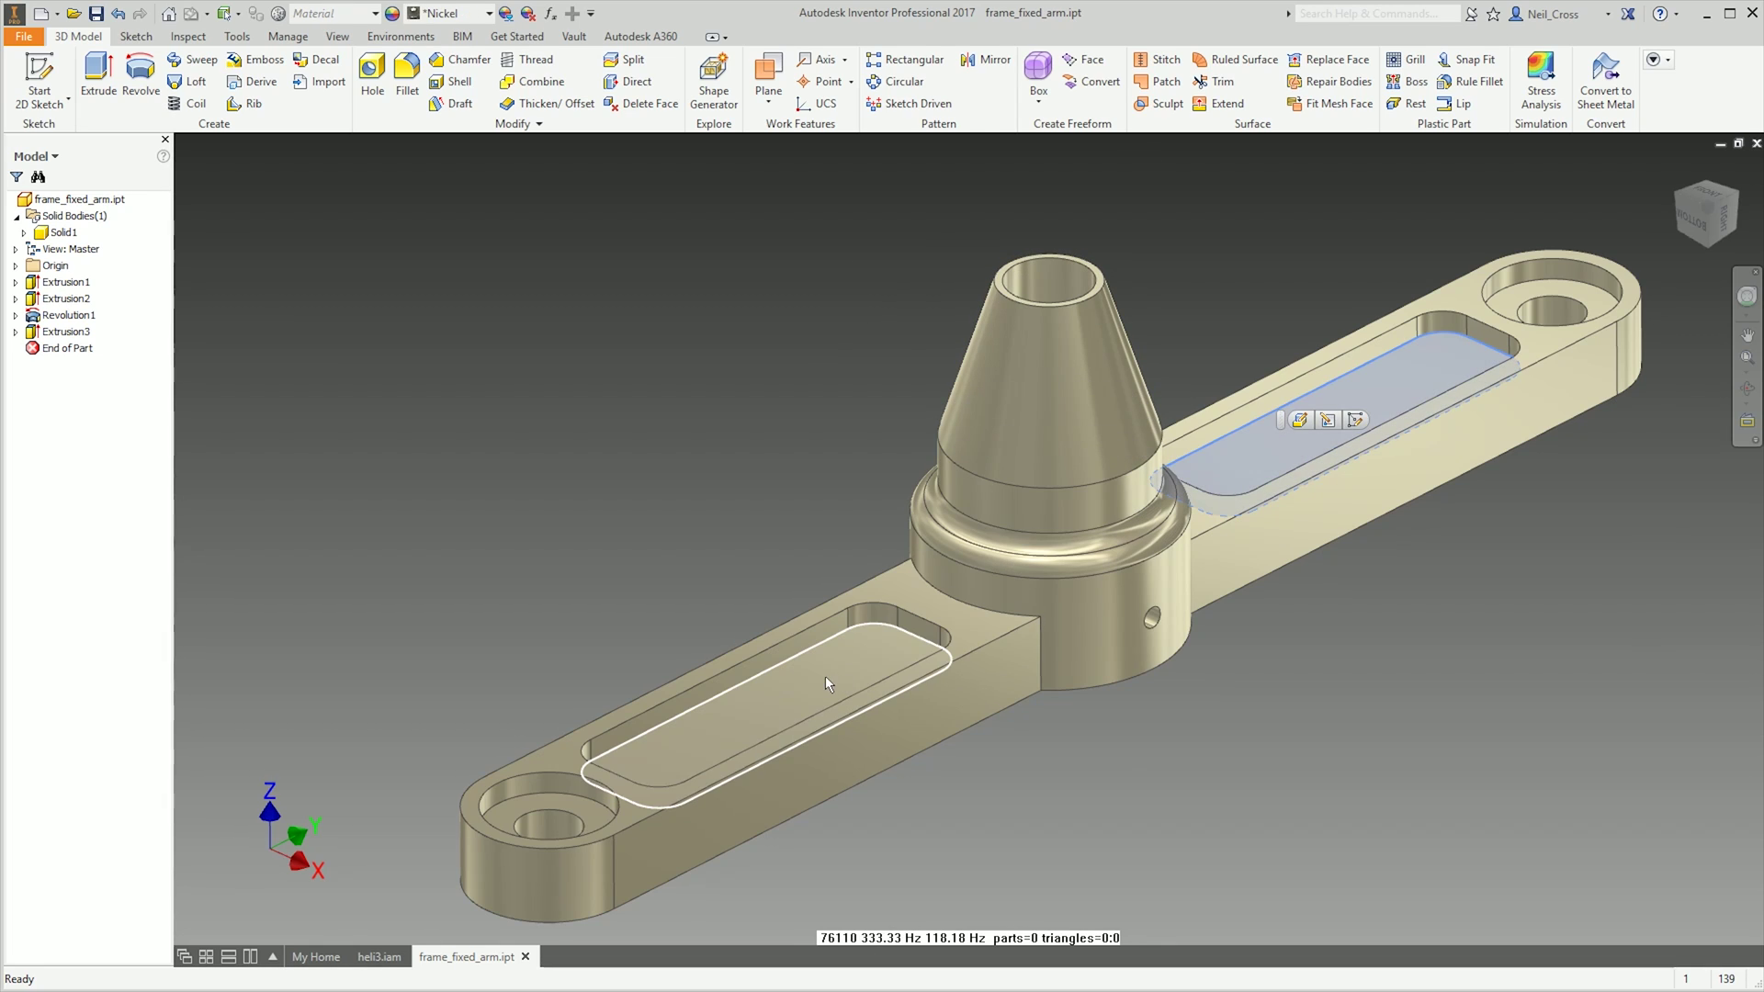
Try an orange face appearance on the pocket floor of the nearer arm half, and undo it.
right_click(825, 676)
click(831, 909)
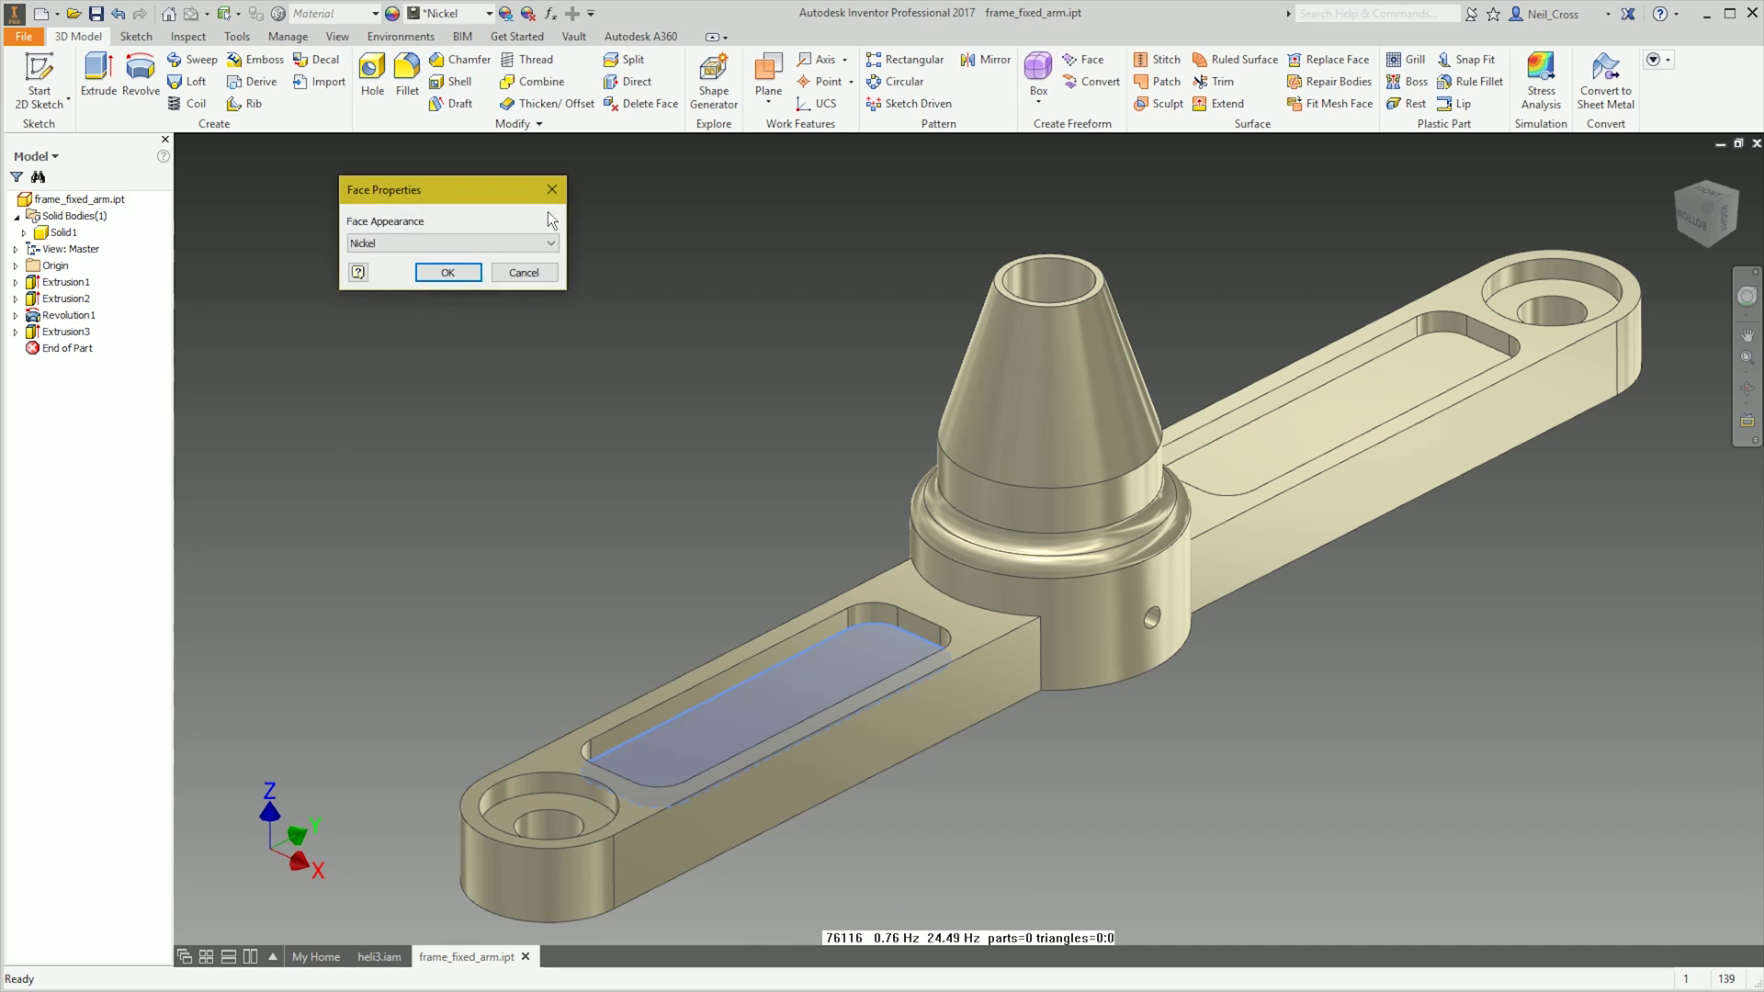
click(431, 243)
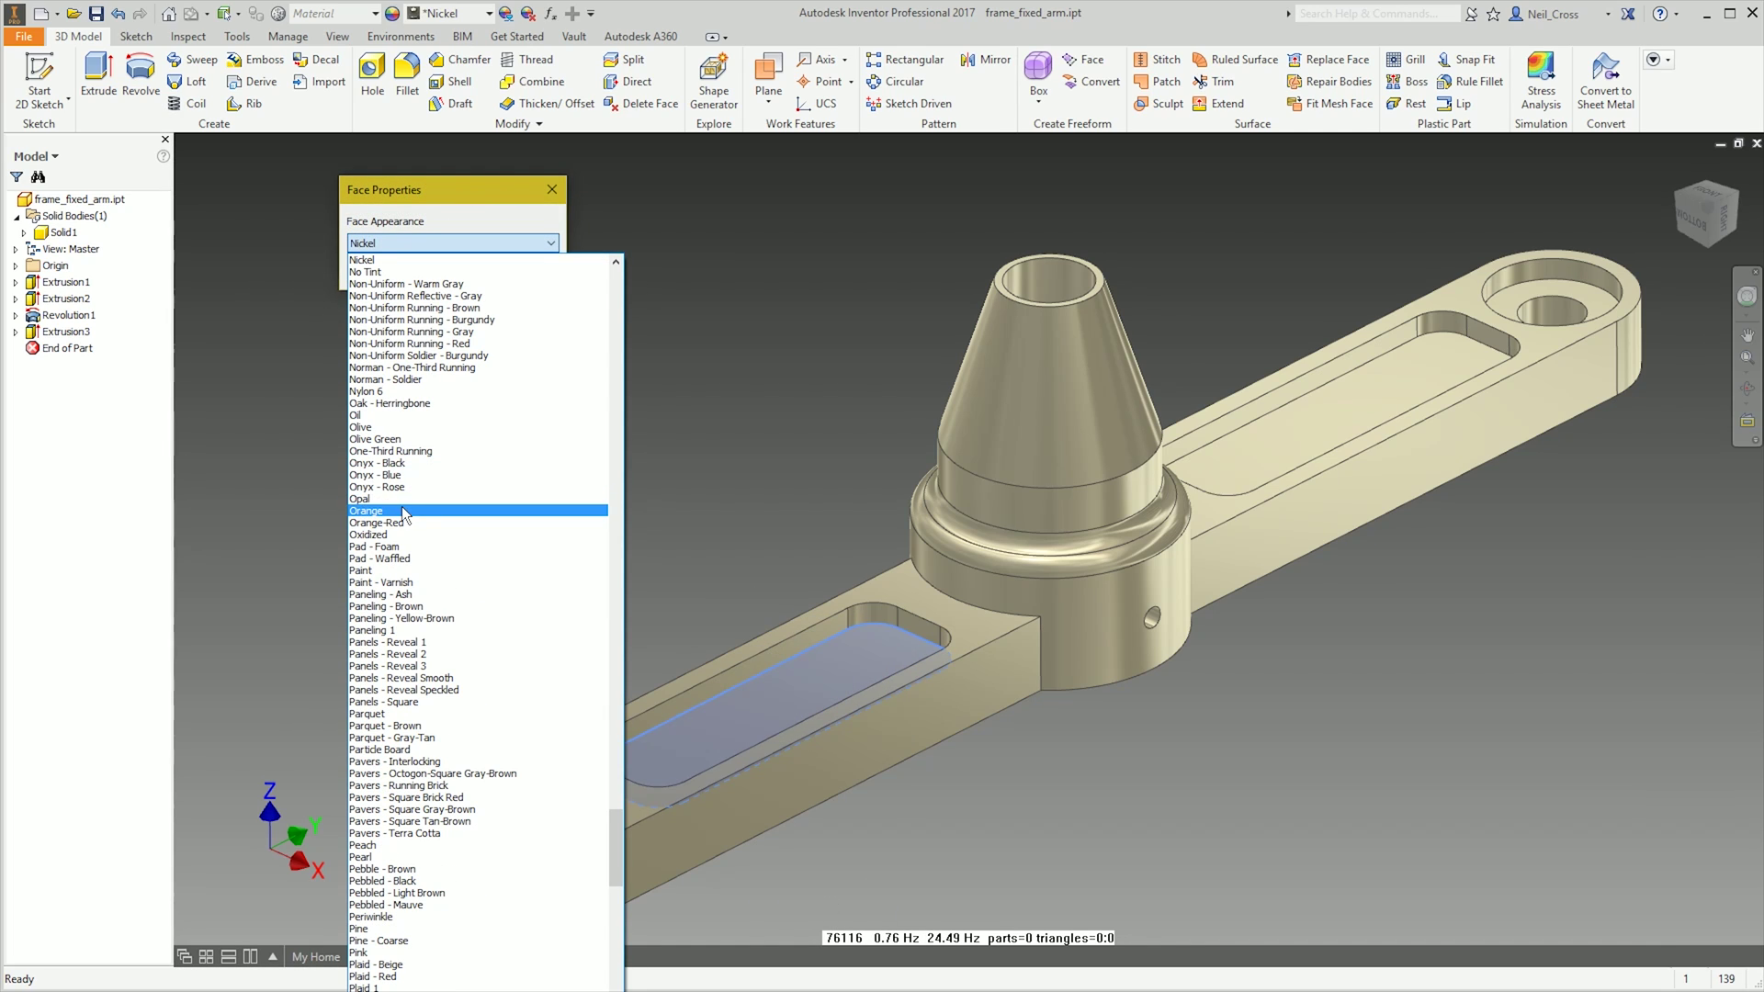
click(388, 415)
click(441, 272)
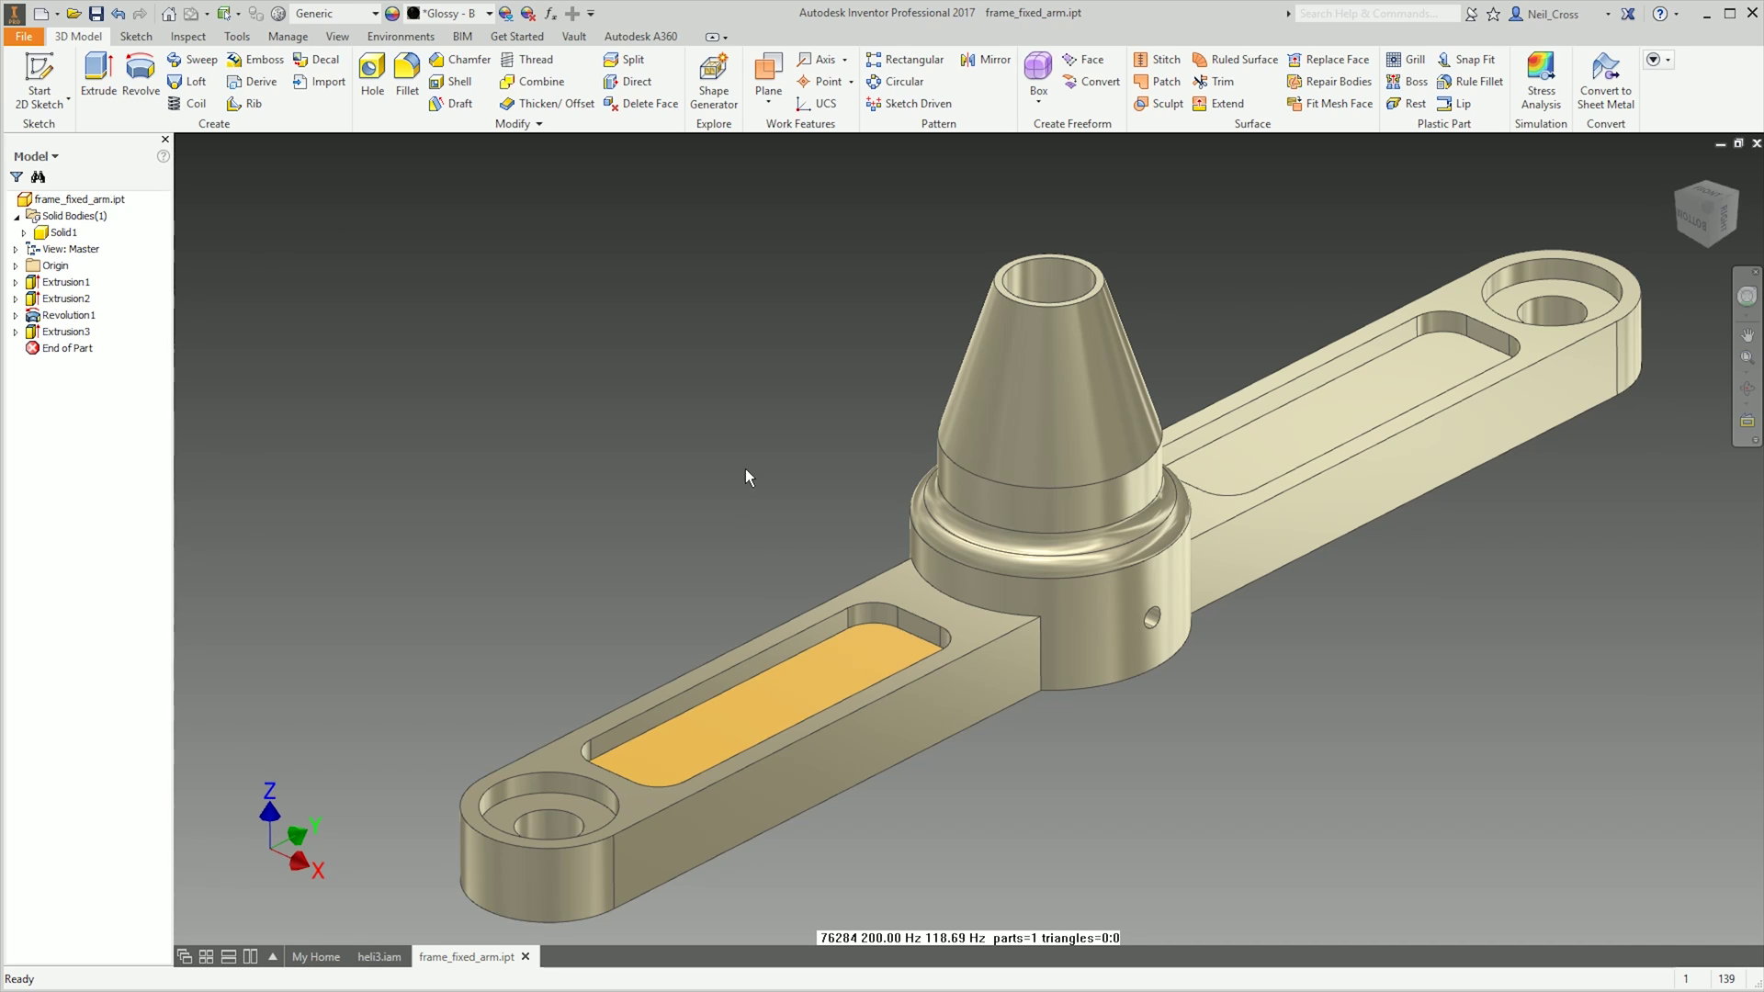
click(721, 503)
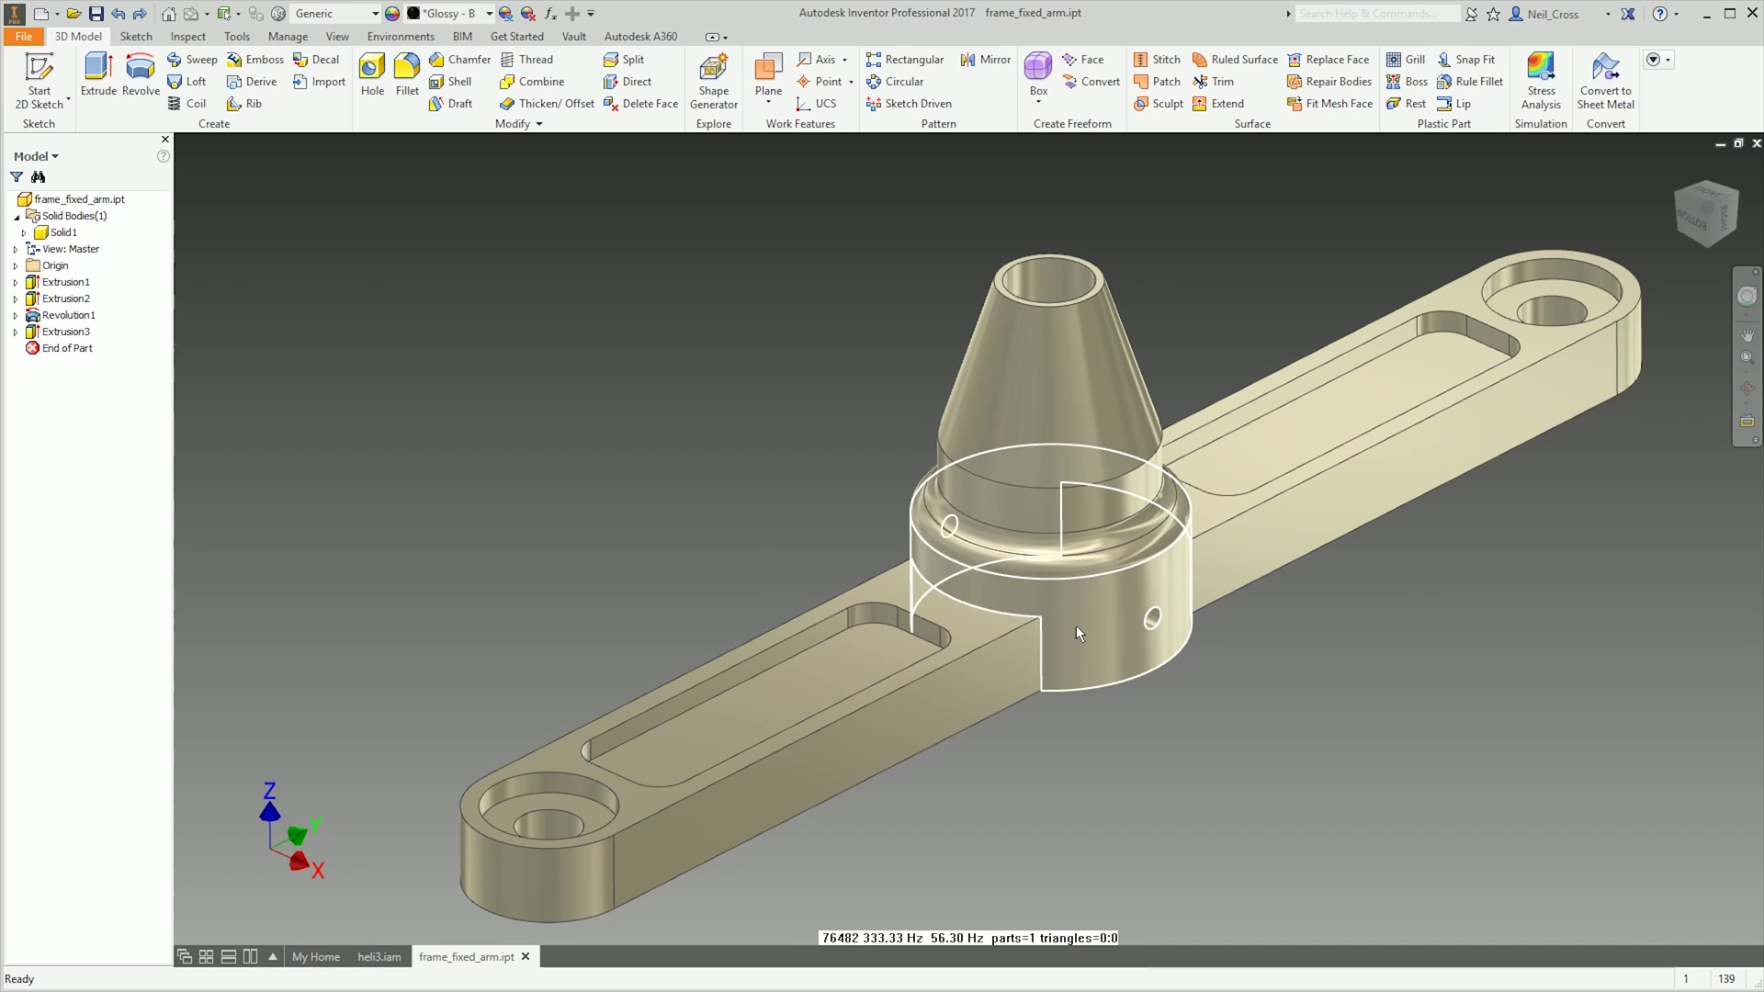
shift+middle_drag(1077, 633, 1198, 764)
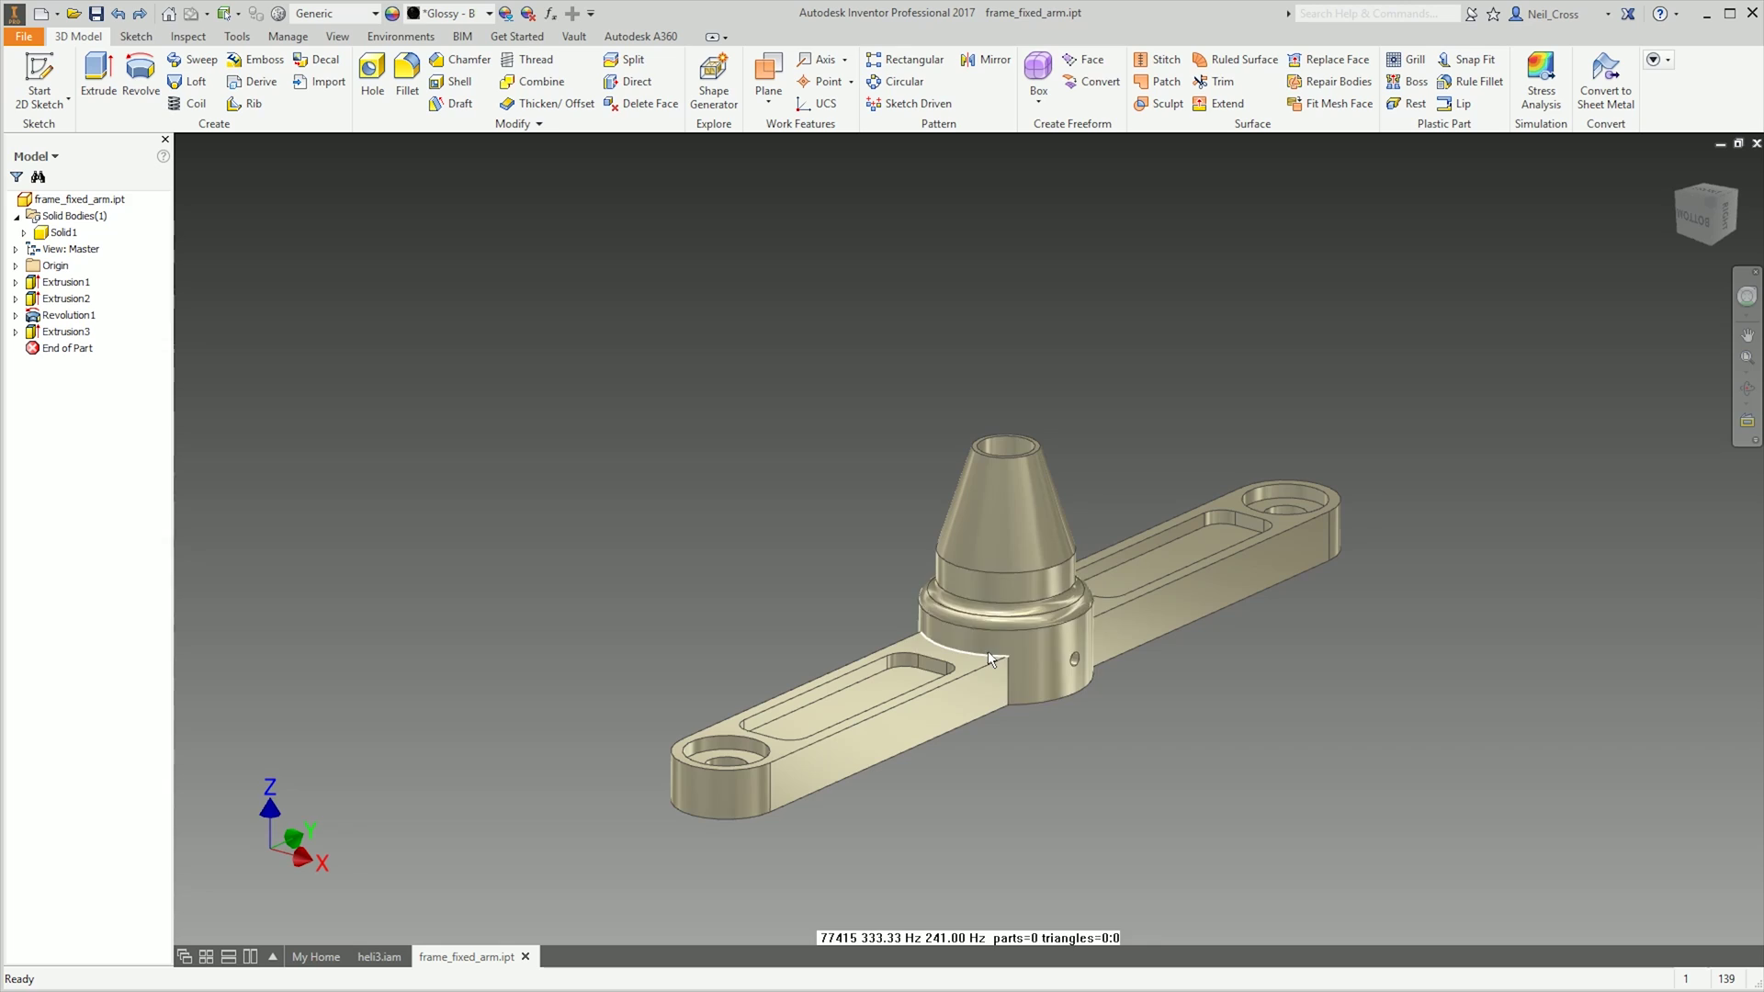
Select the cone, hub and arm faces of the part to check which appearance they carry.
click(1006, 528)
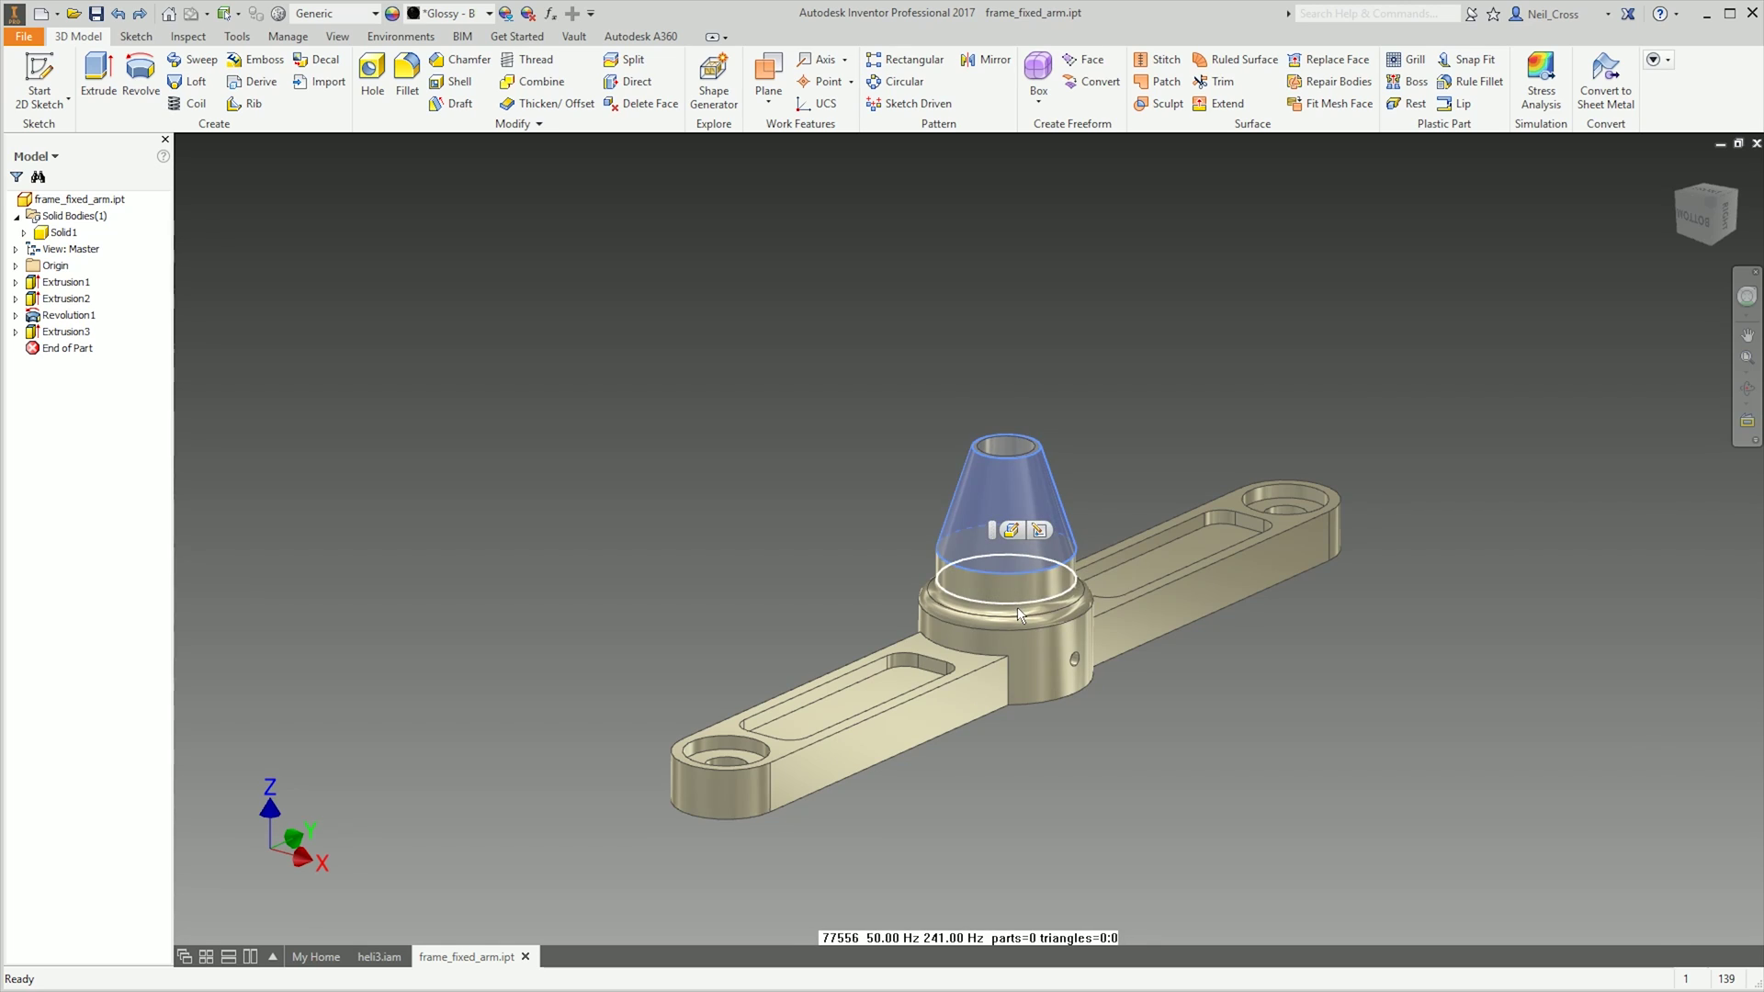
ctrl+click(1059, 650)
ctrl+click(1279, 518)
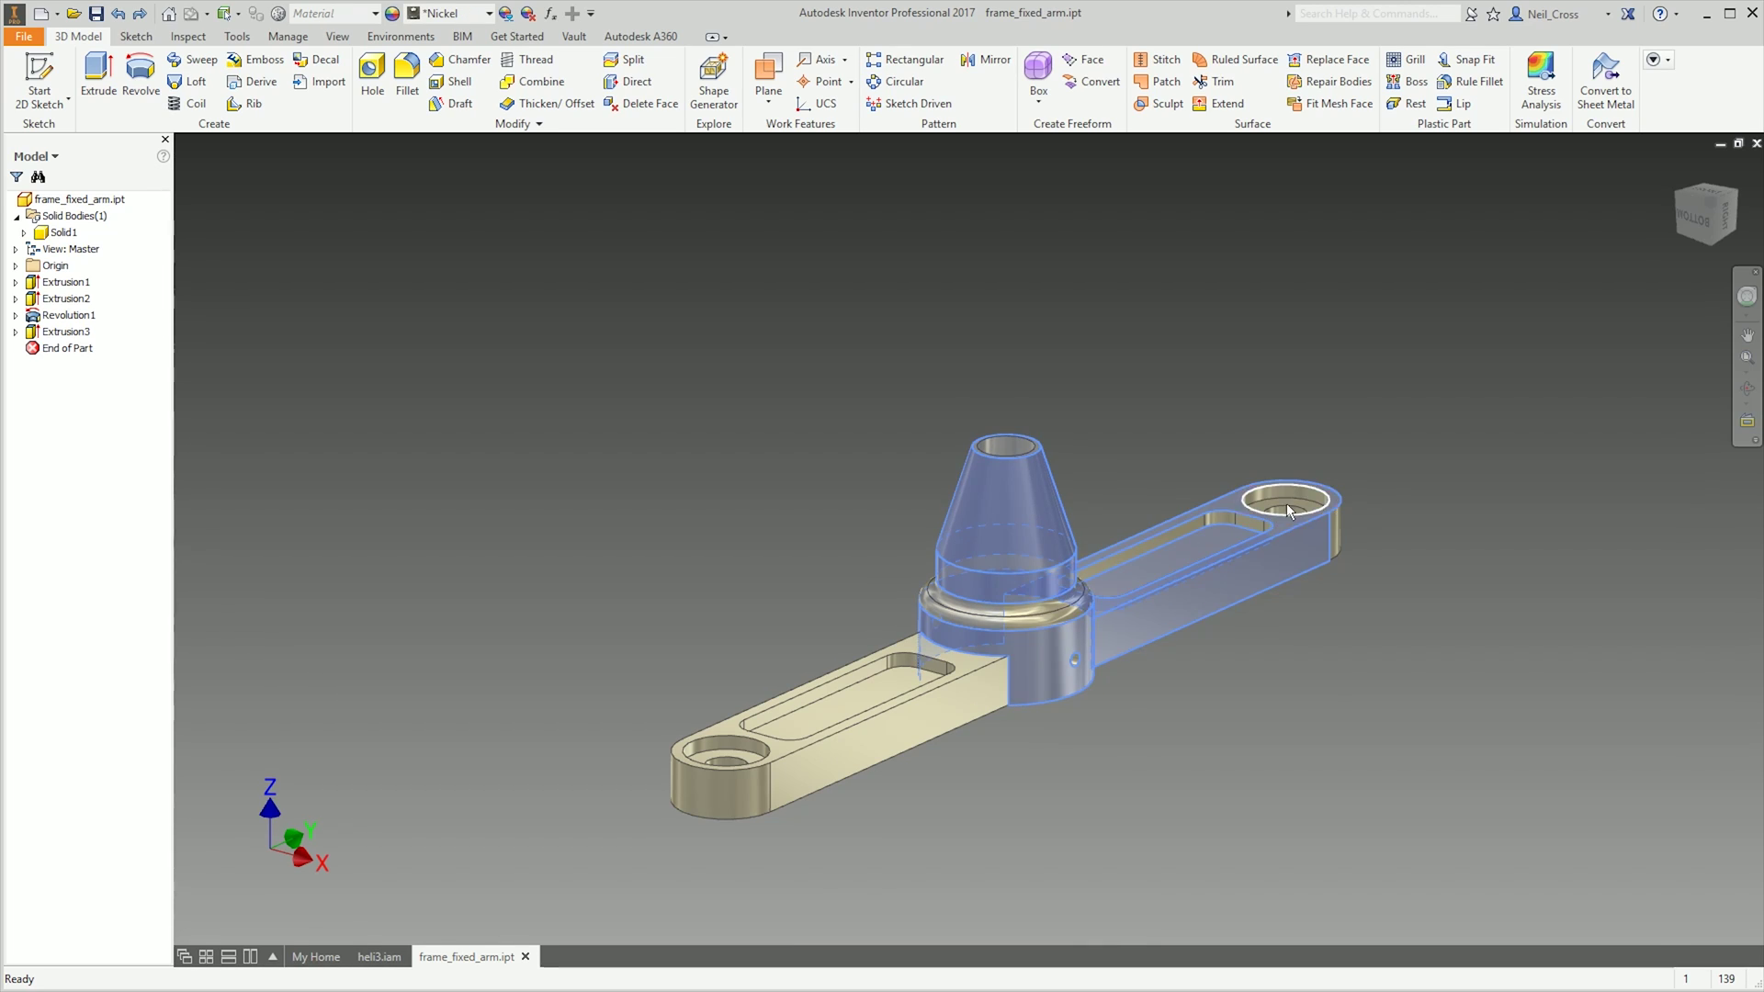
click(829, 567)
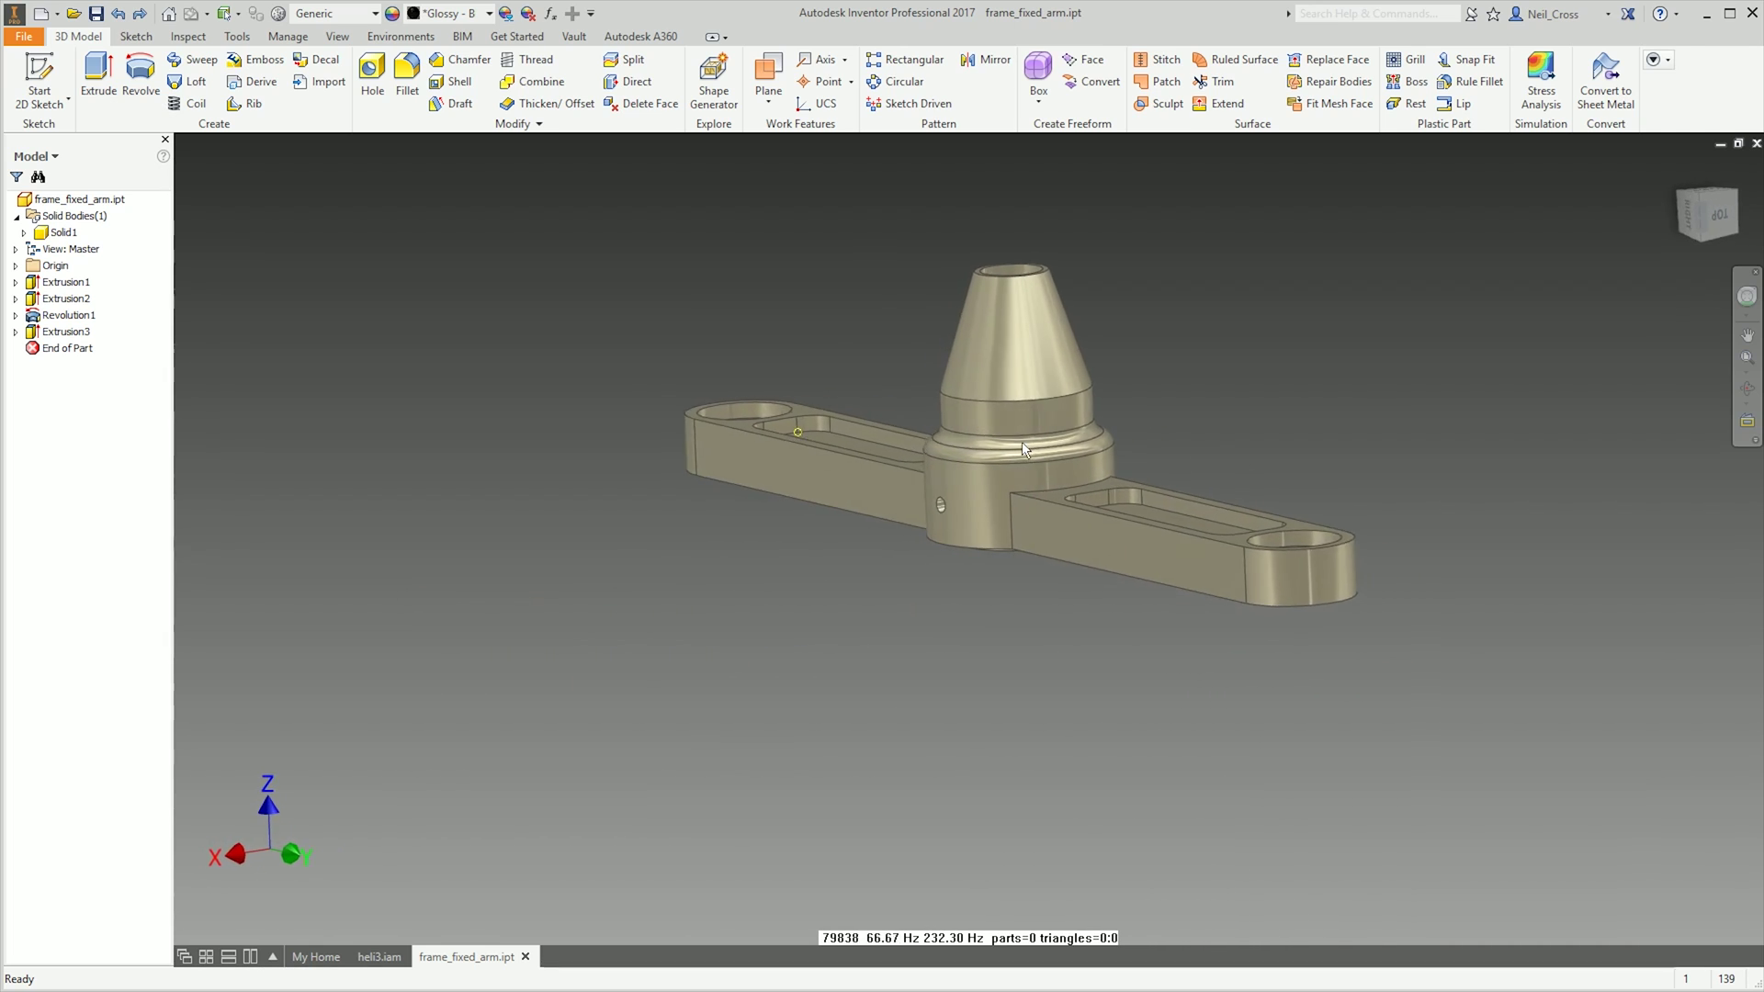
scroll(985, 476, up, 3)
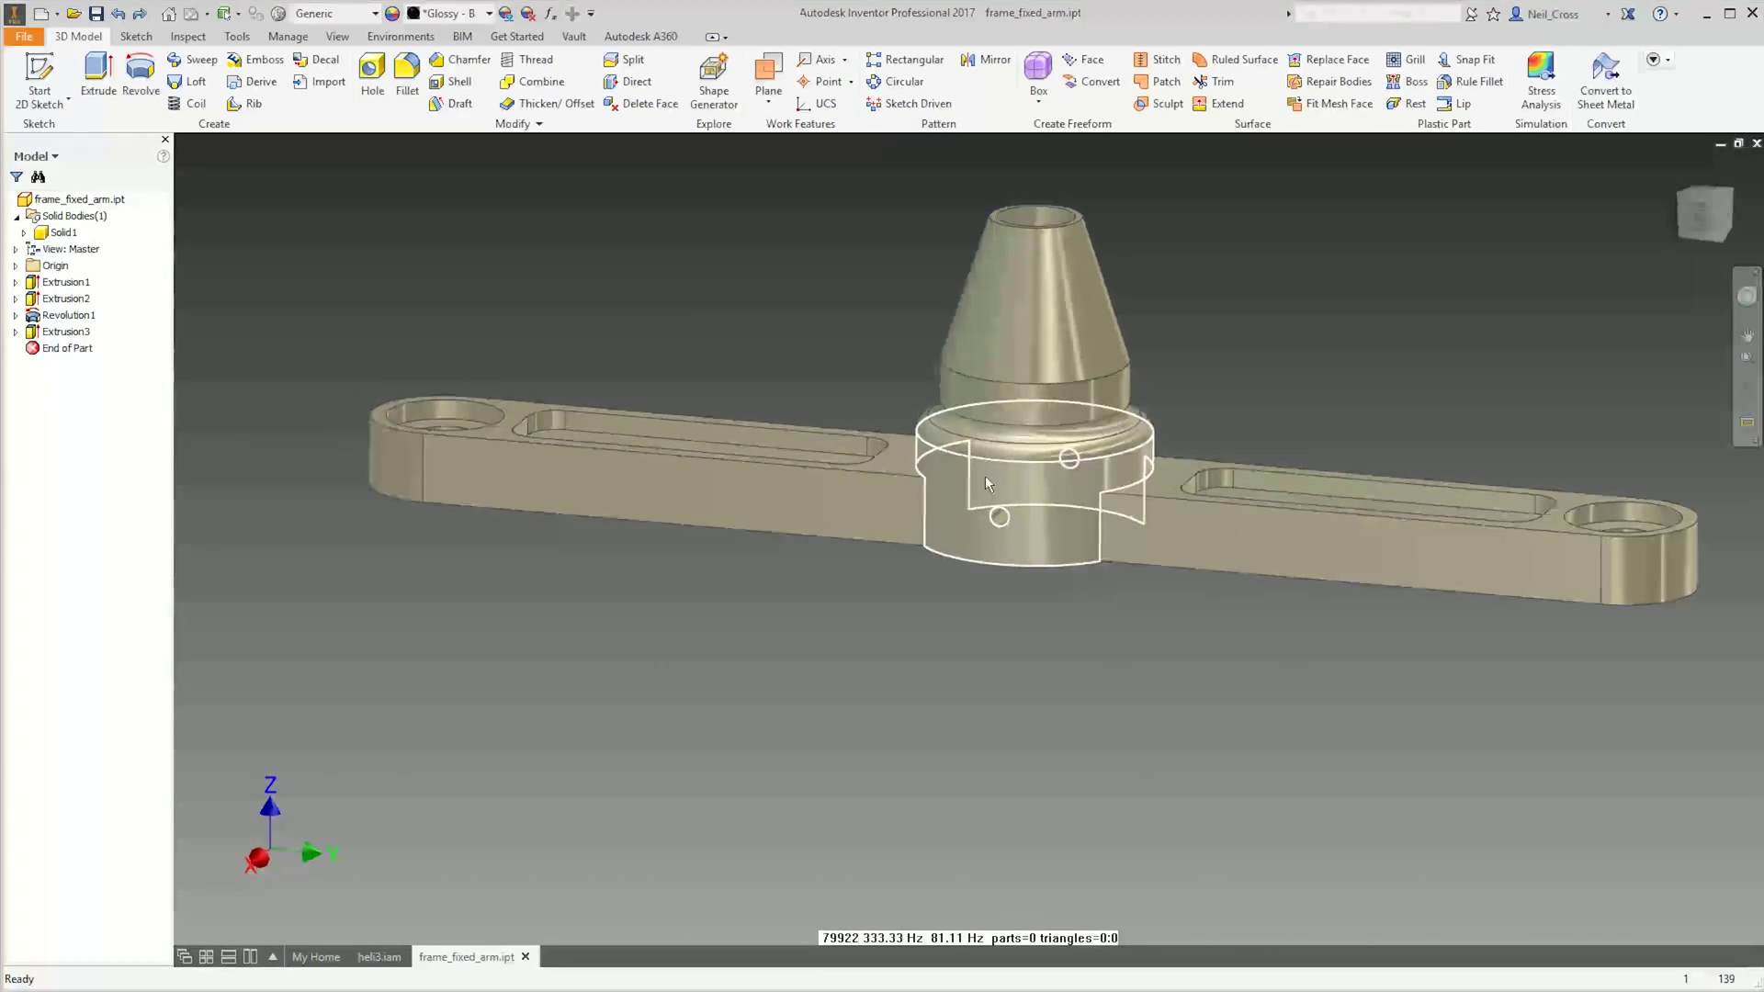
click(859, 494)
click(775, 334)
Clear the appearance overrides from the entire arm part, with all of its overridden objects selected at once.
key(Home)
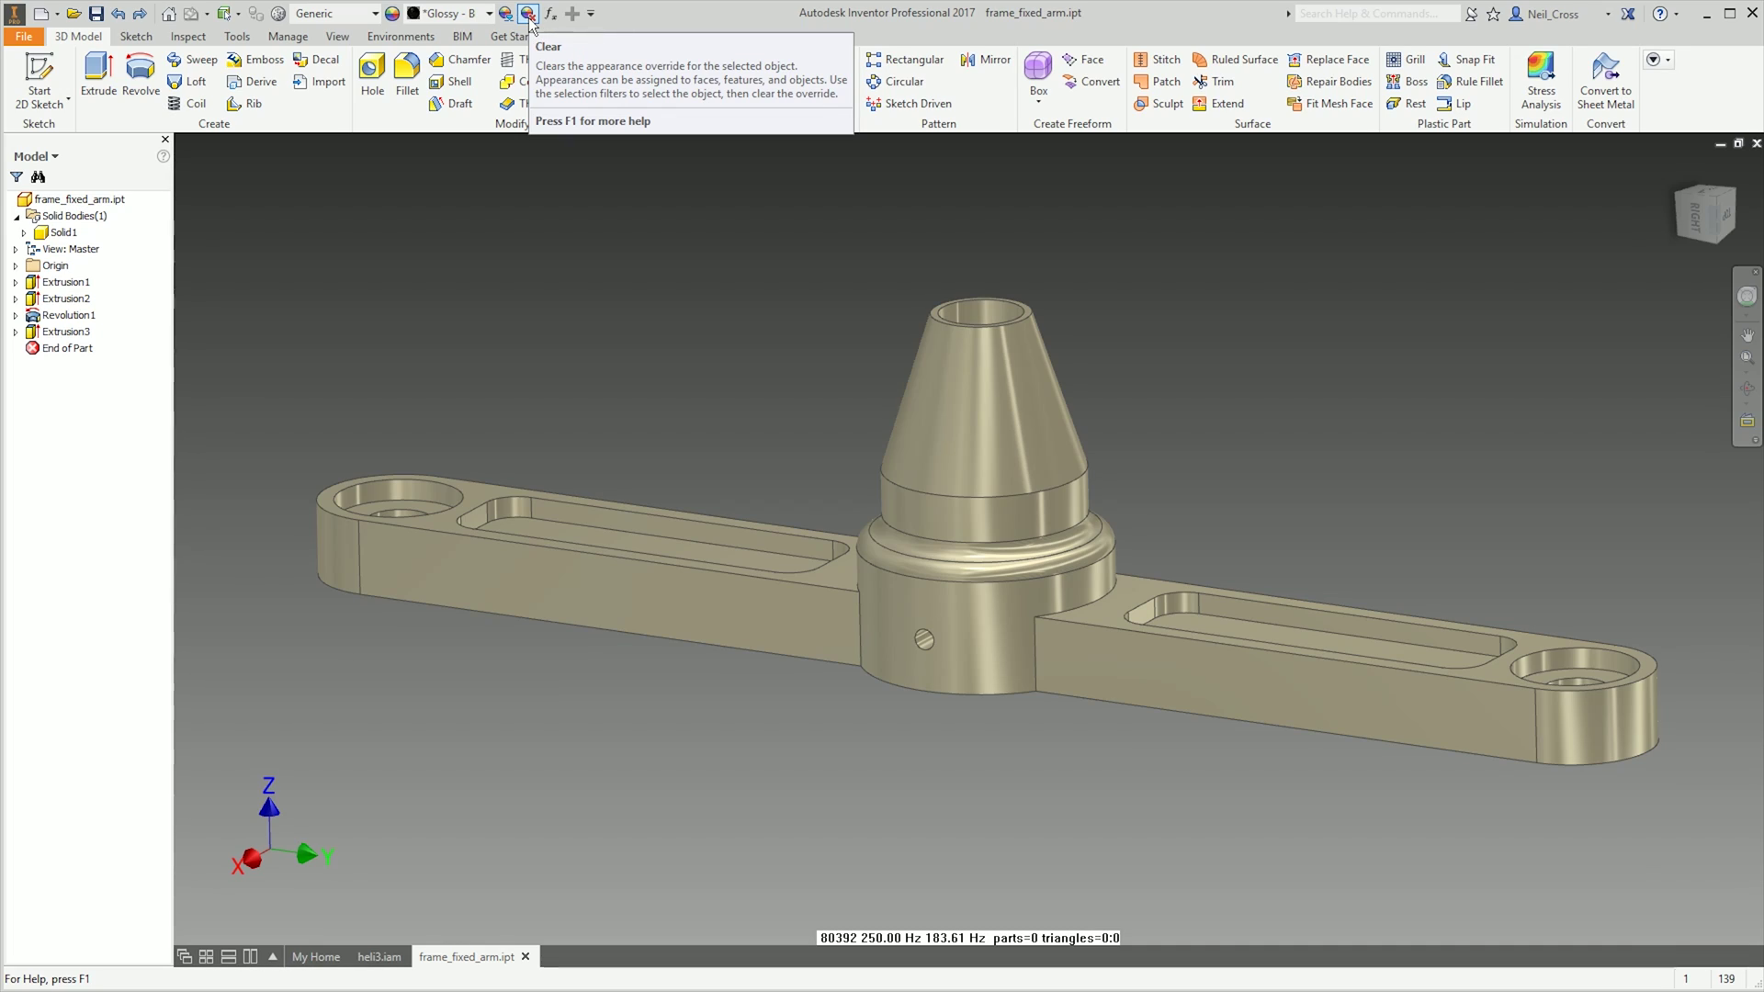
click(529, 15)
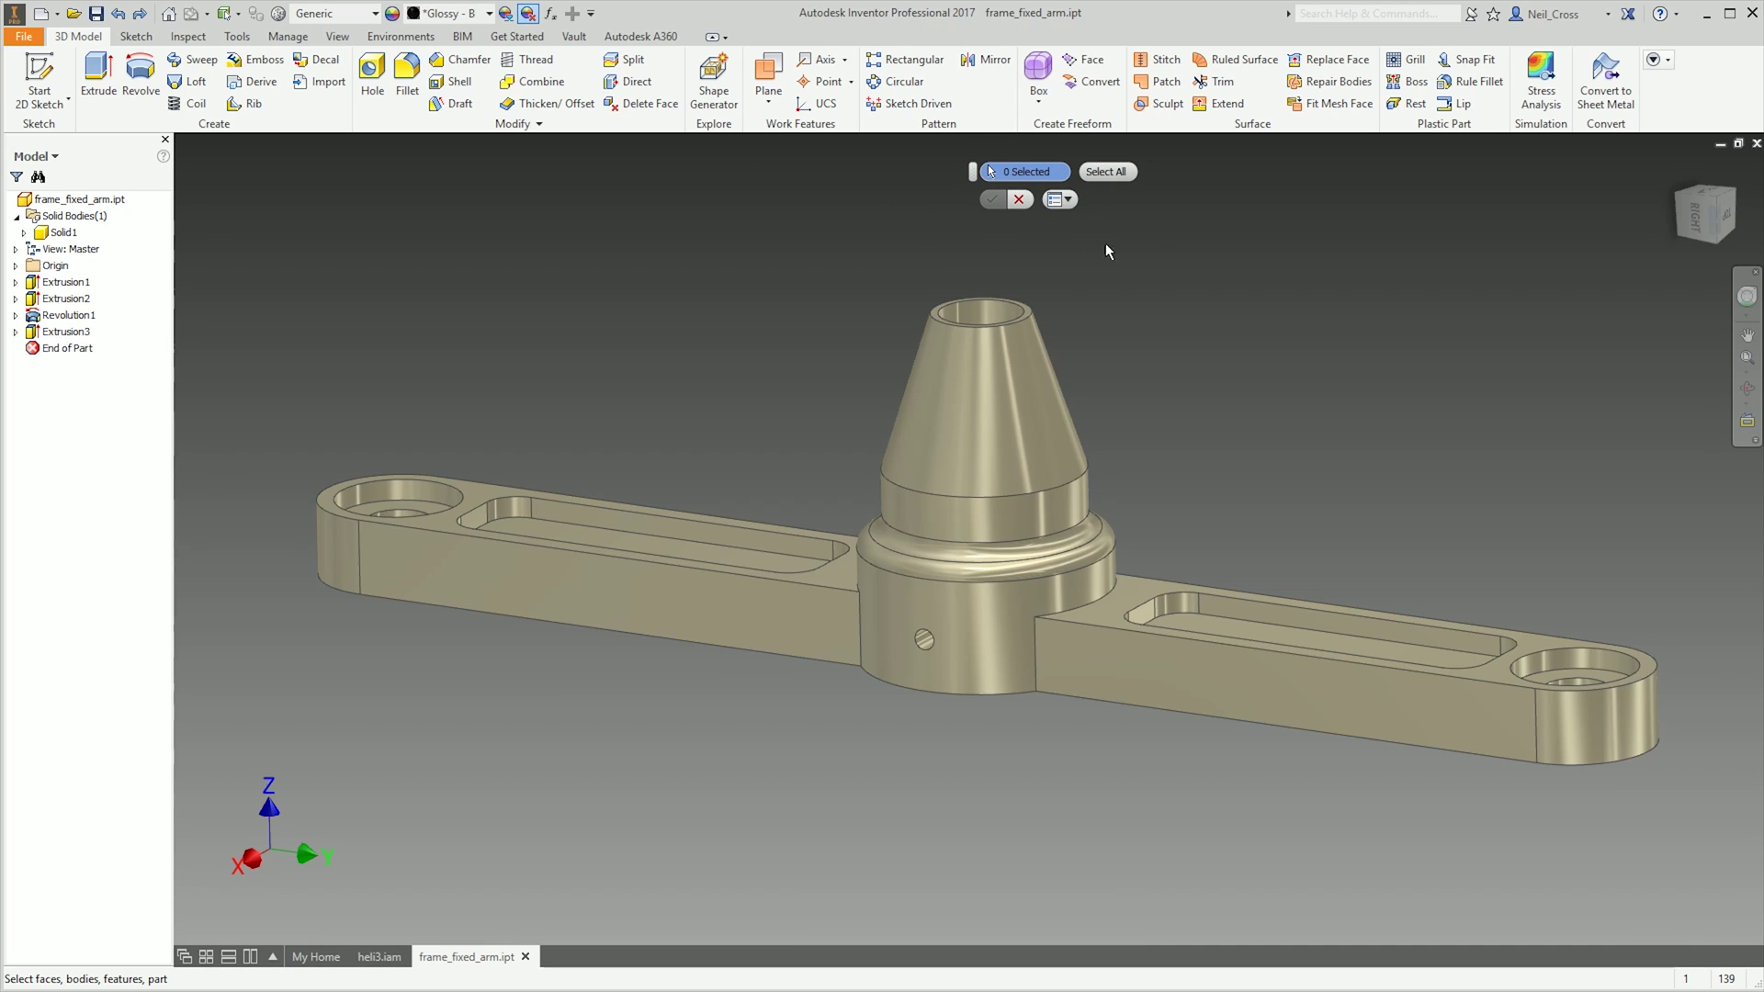
click(1107, 172)
click(991, 199)
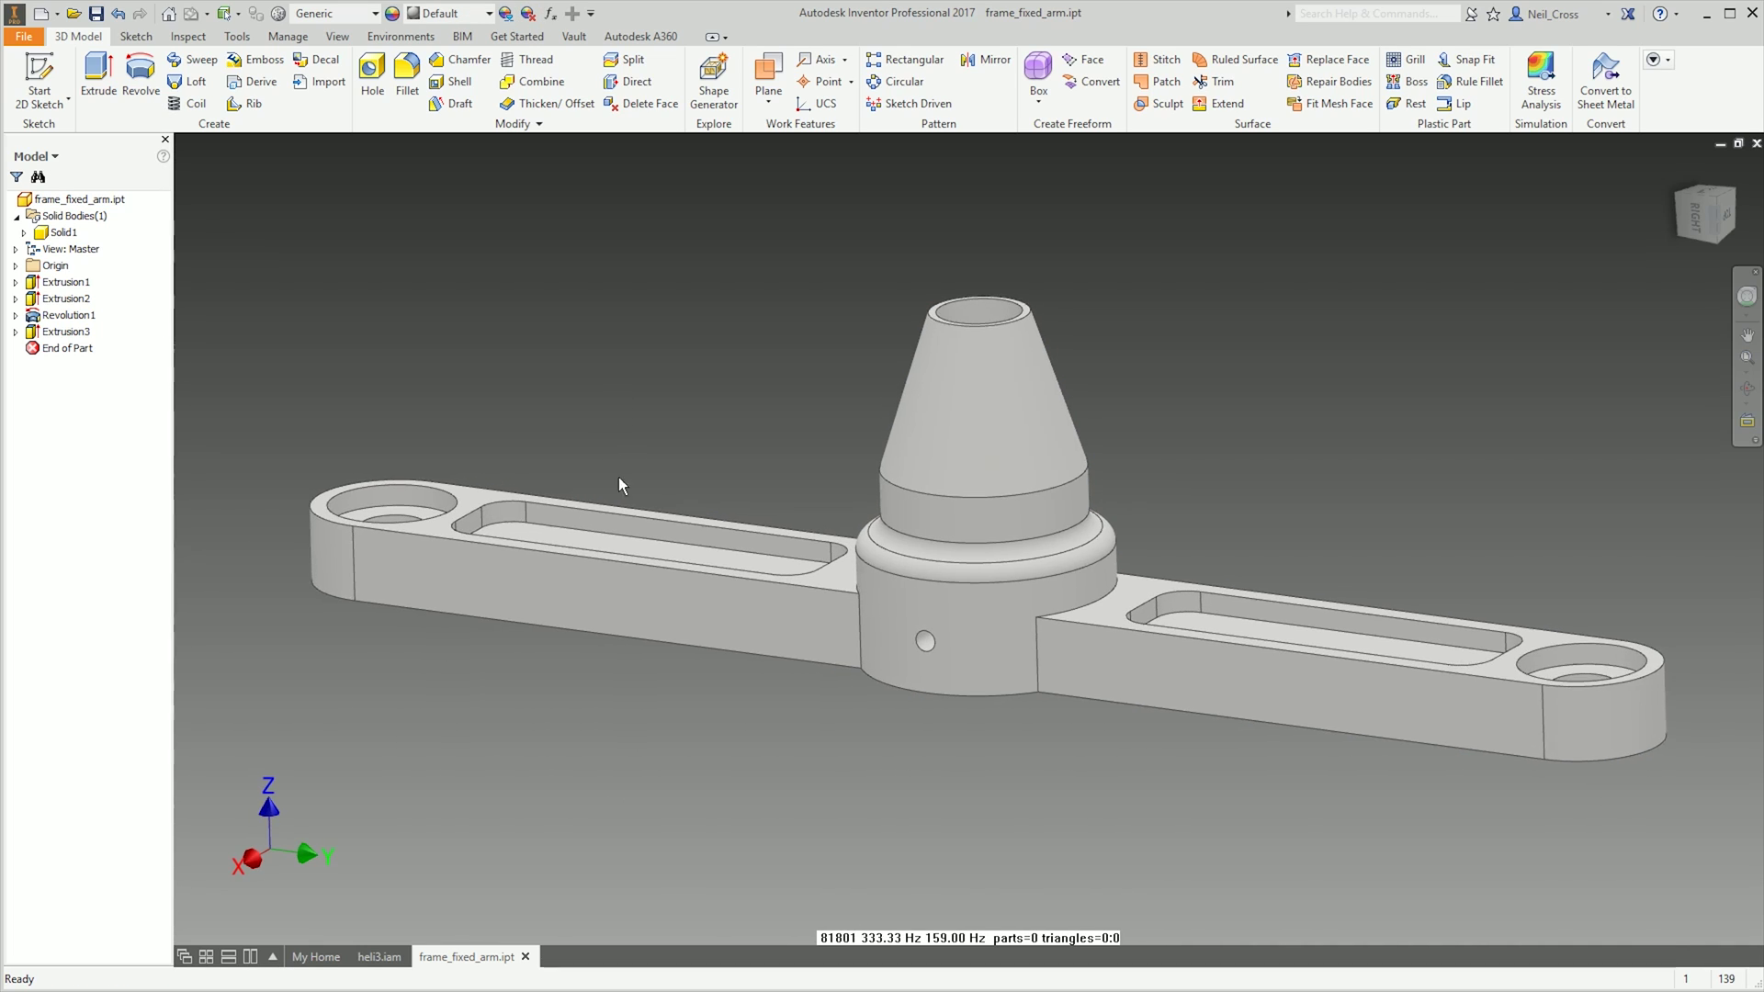
Assign the Glossy - Black appearance from the Autodesk Appearance Library to the whole arm part.
click(439, 15)
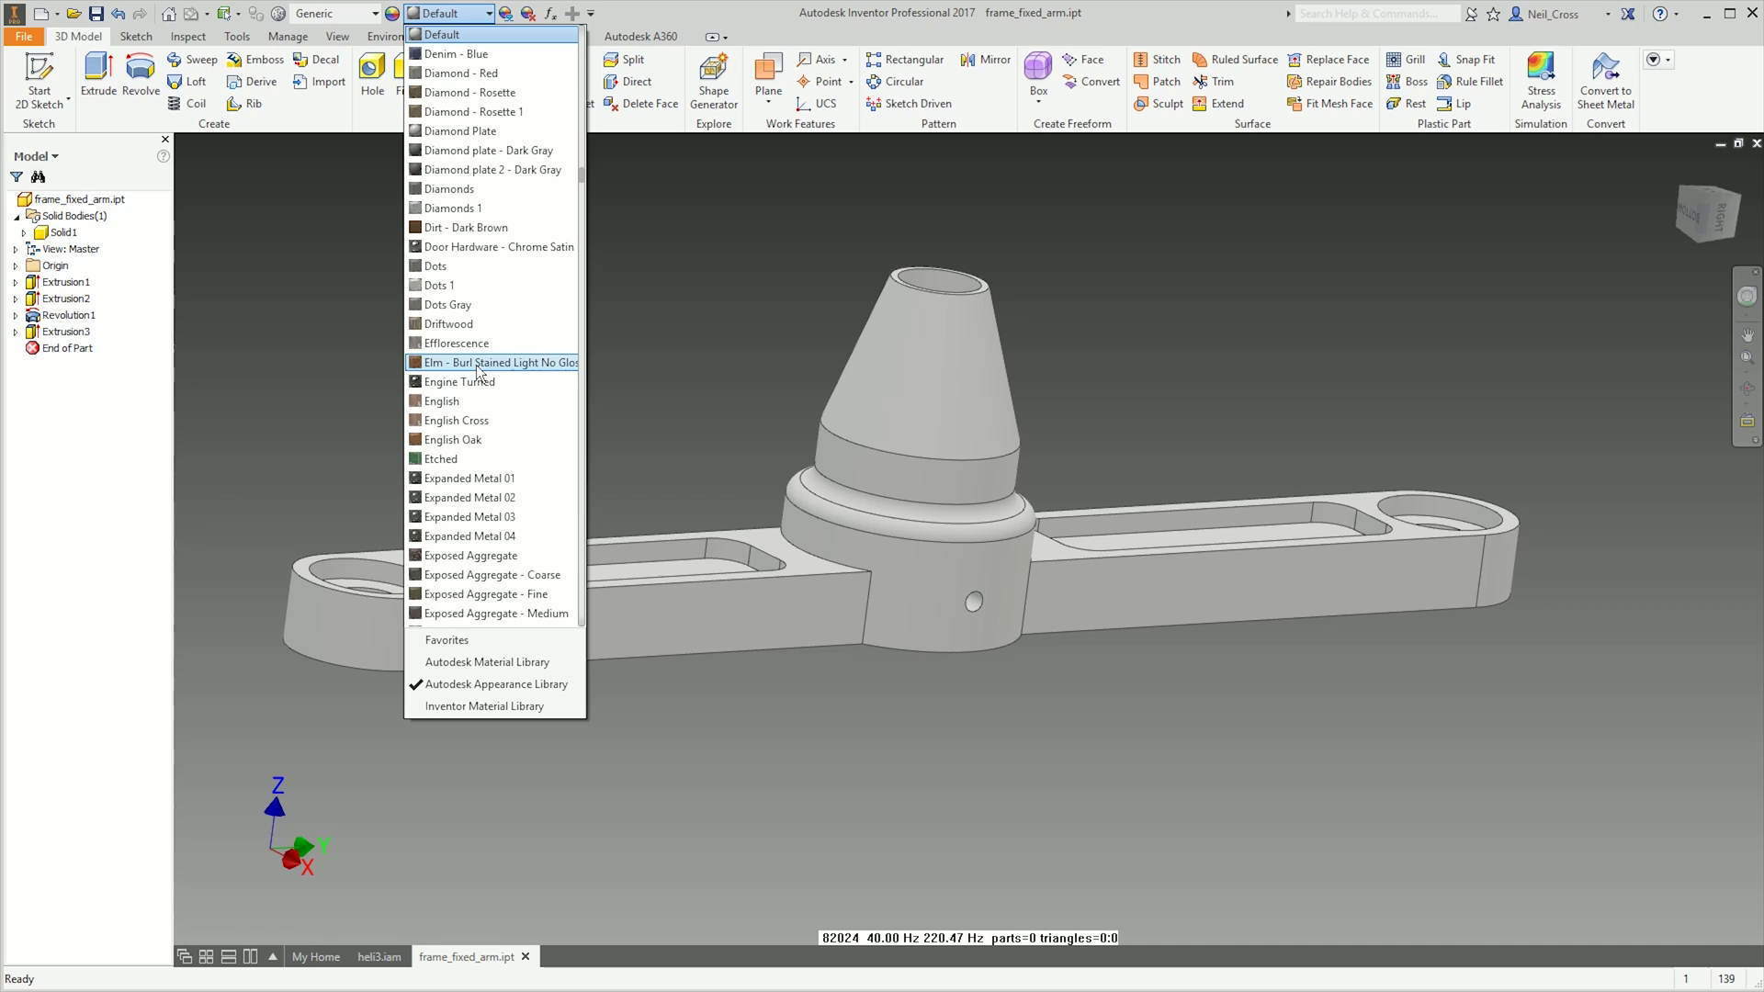
scroll(496, 500, down, 20)
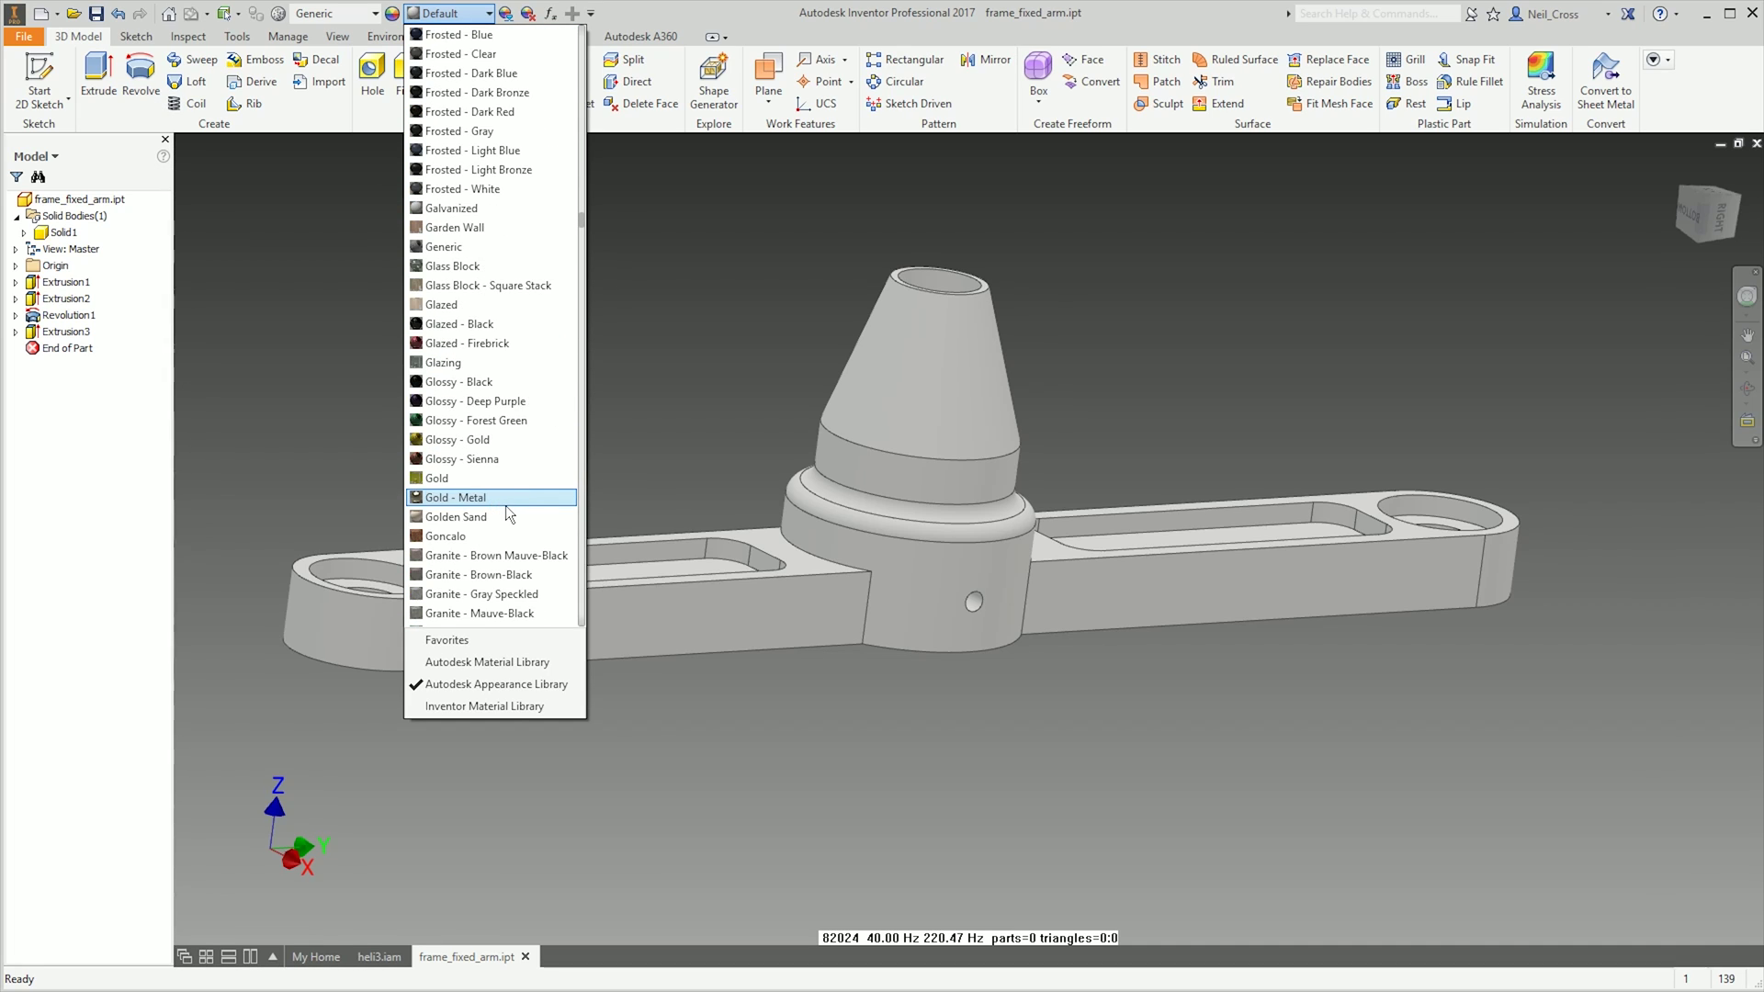
click(487, 382)
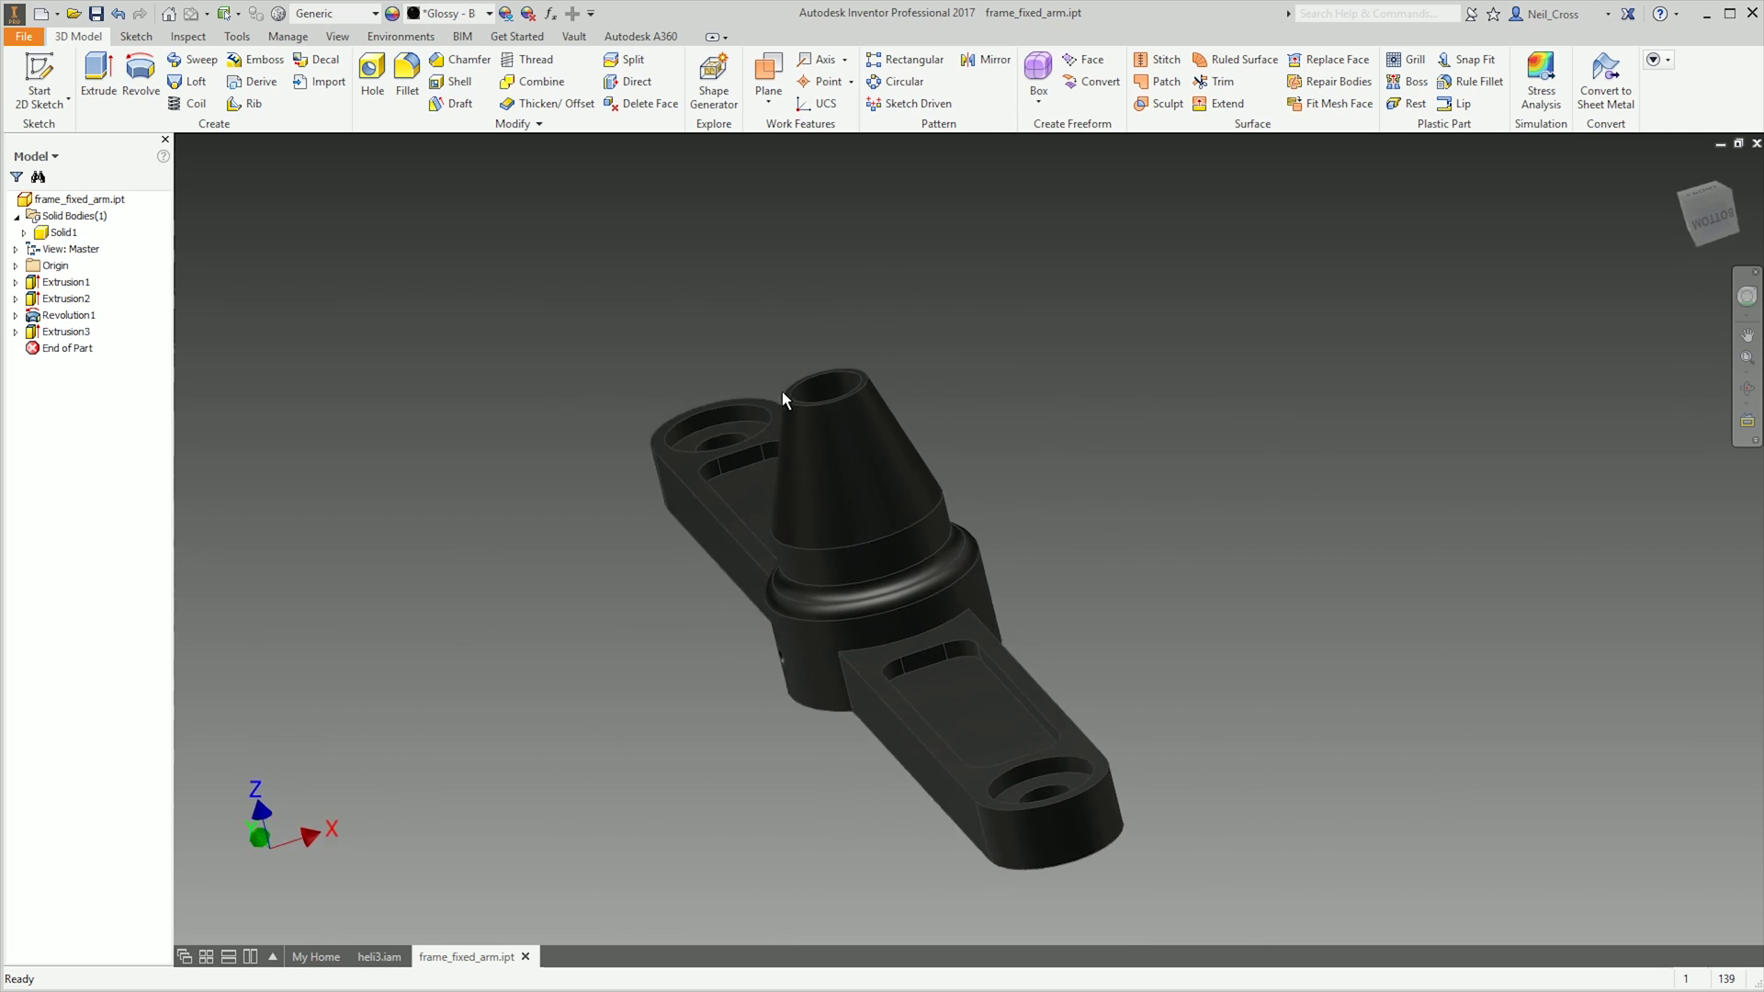
Restore the part's home view and close frame_fixed_arm.ipt without saving it now, returning to the helicopter assembly.
key(F6)
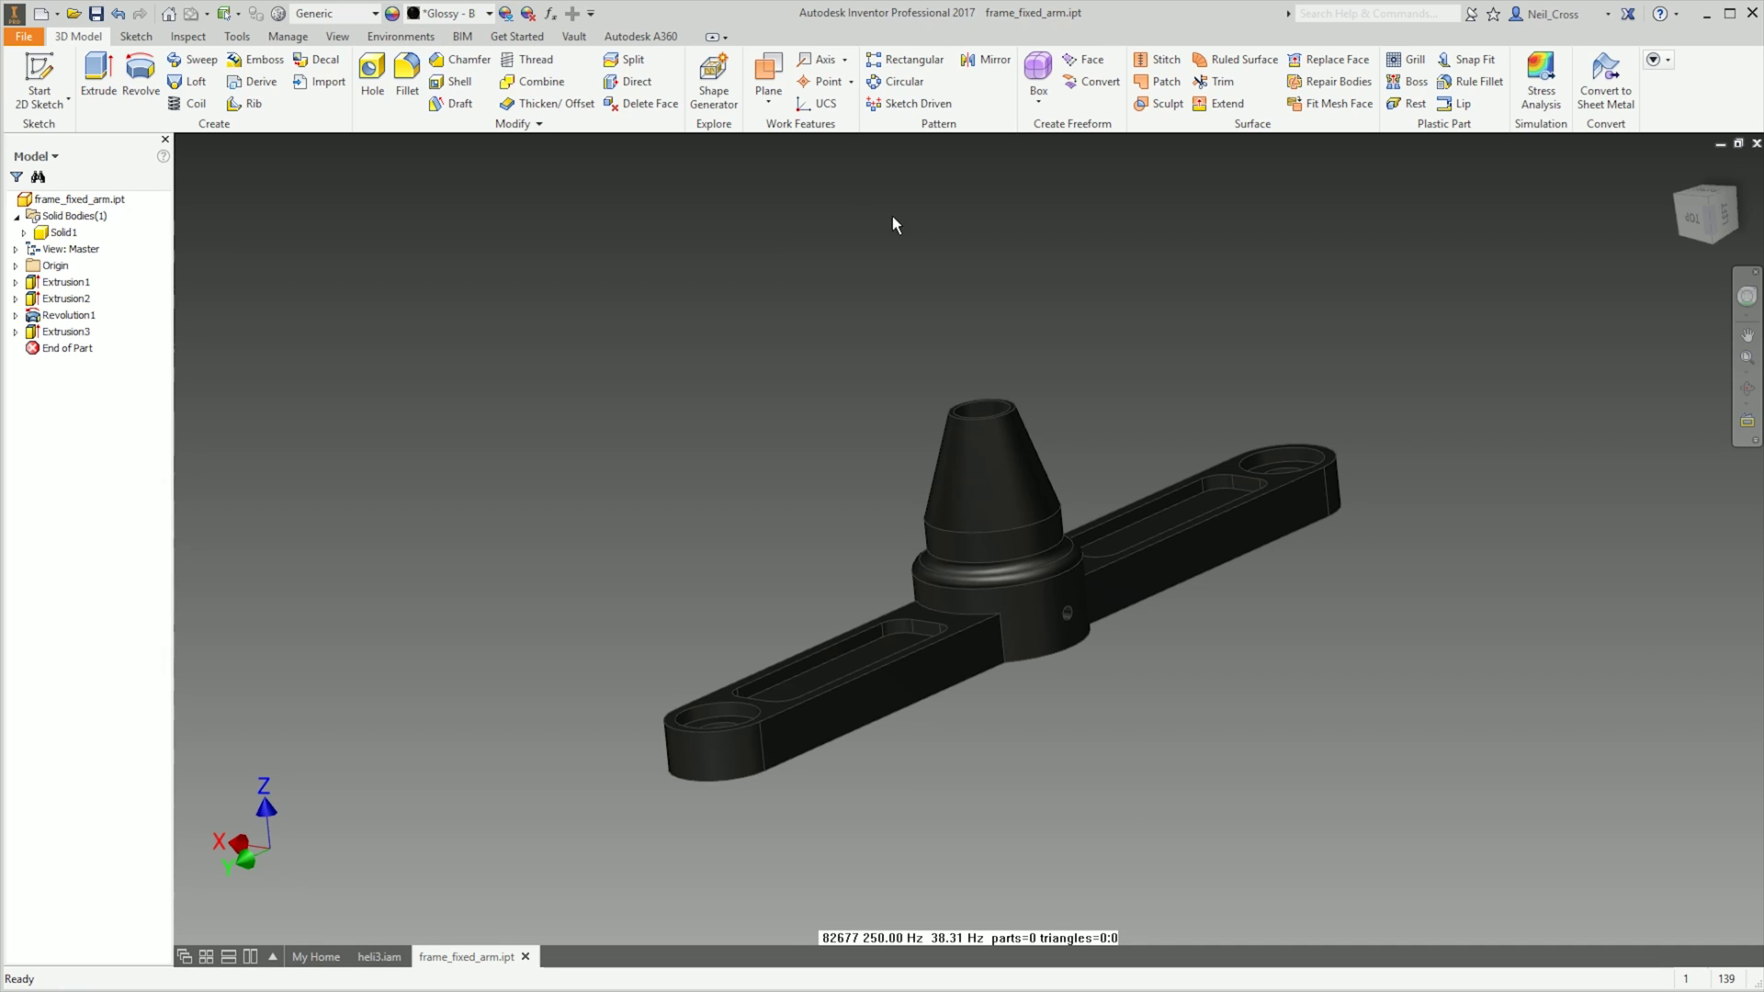
click(1756, 143)
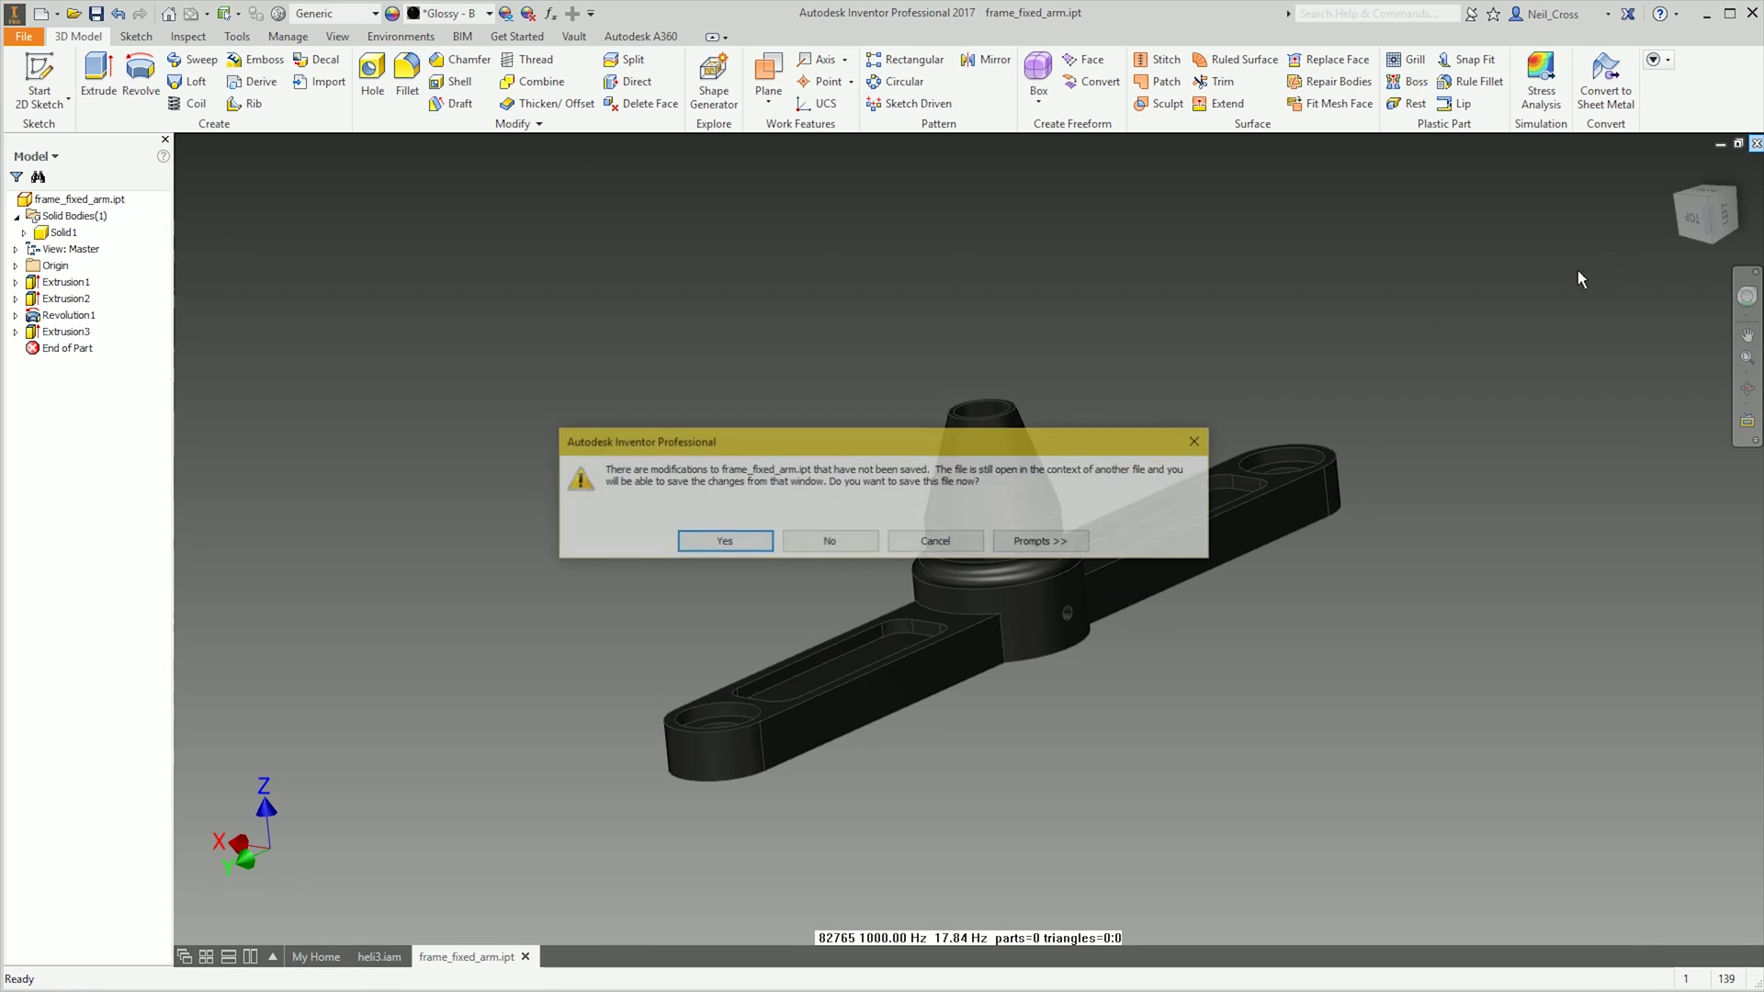
click(830, 540)
Apply the Expanded Metal 01 appearance to the small lever arm just above the blue ring on the rotor mast.
scroll(1182, 402, down, 6)
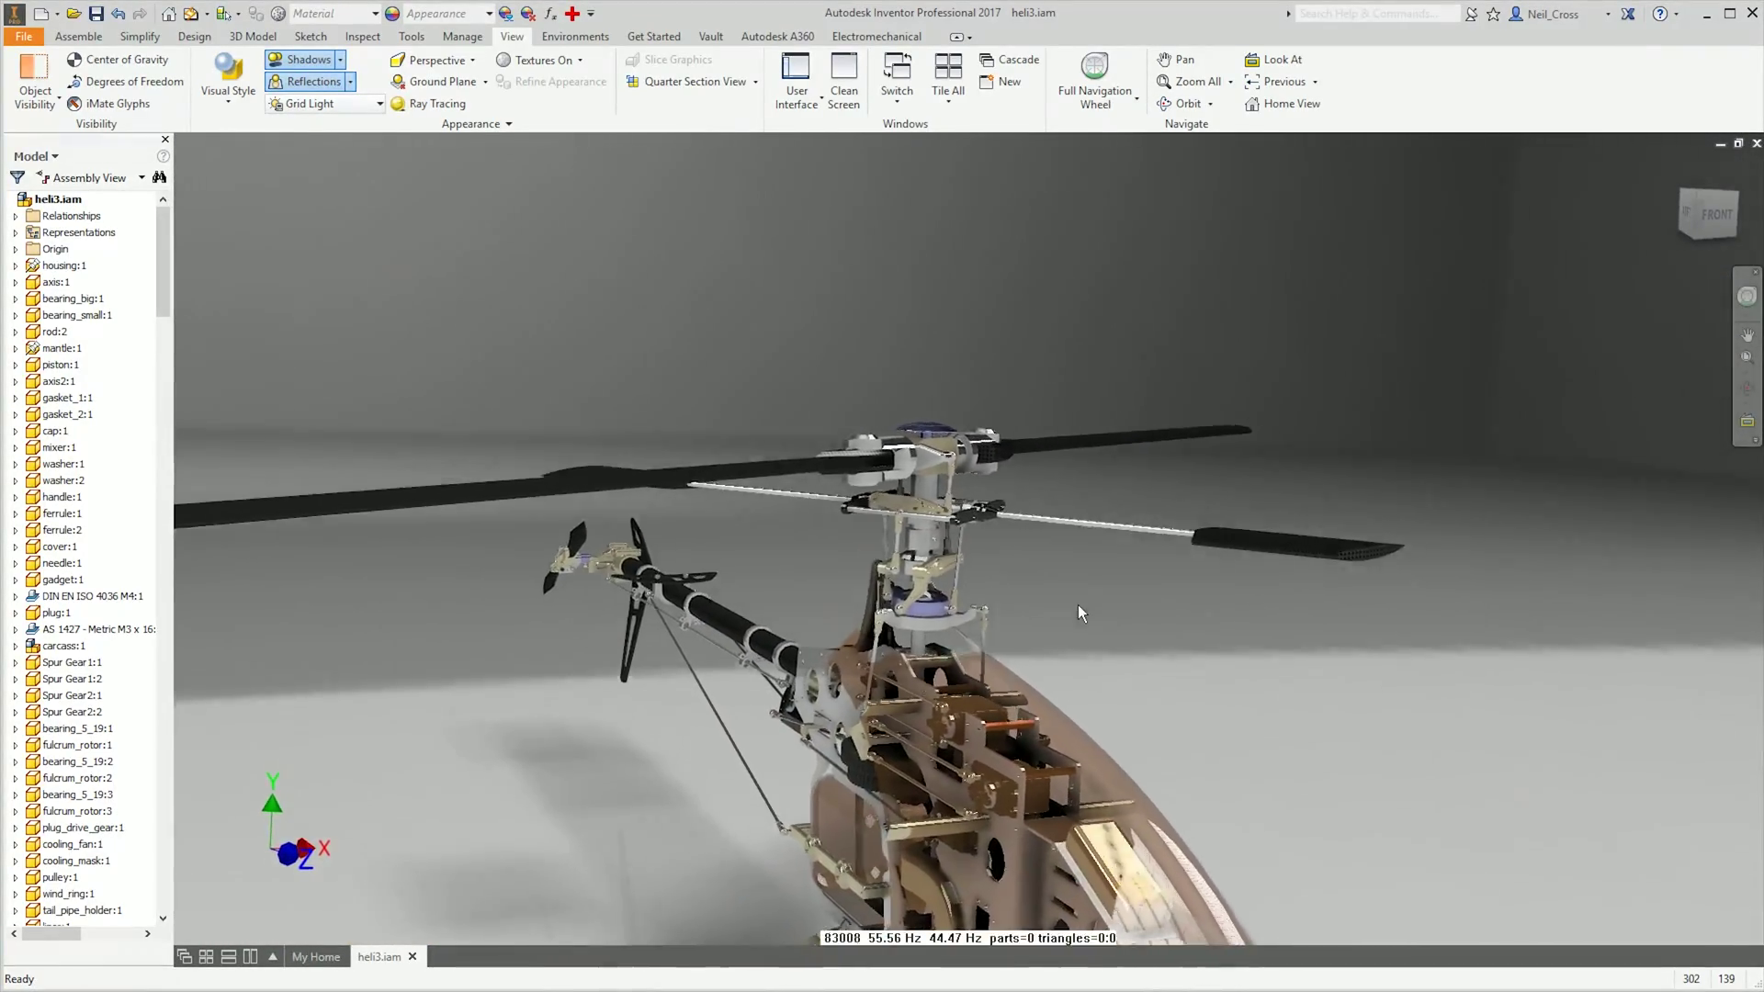
scroll(1077, 605, up, 5)
click(984, 607)
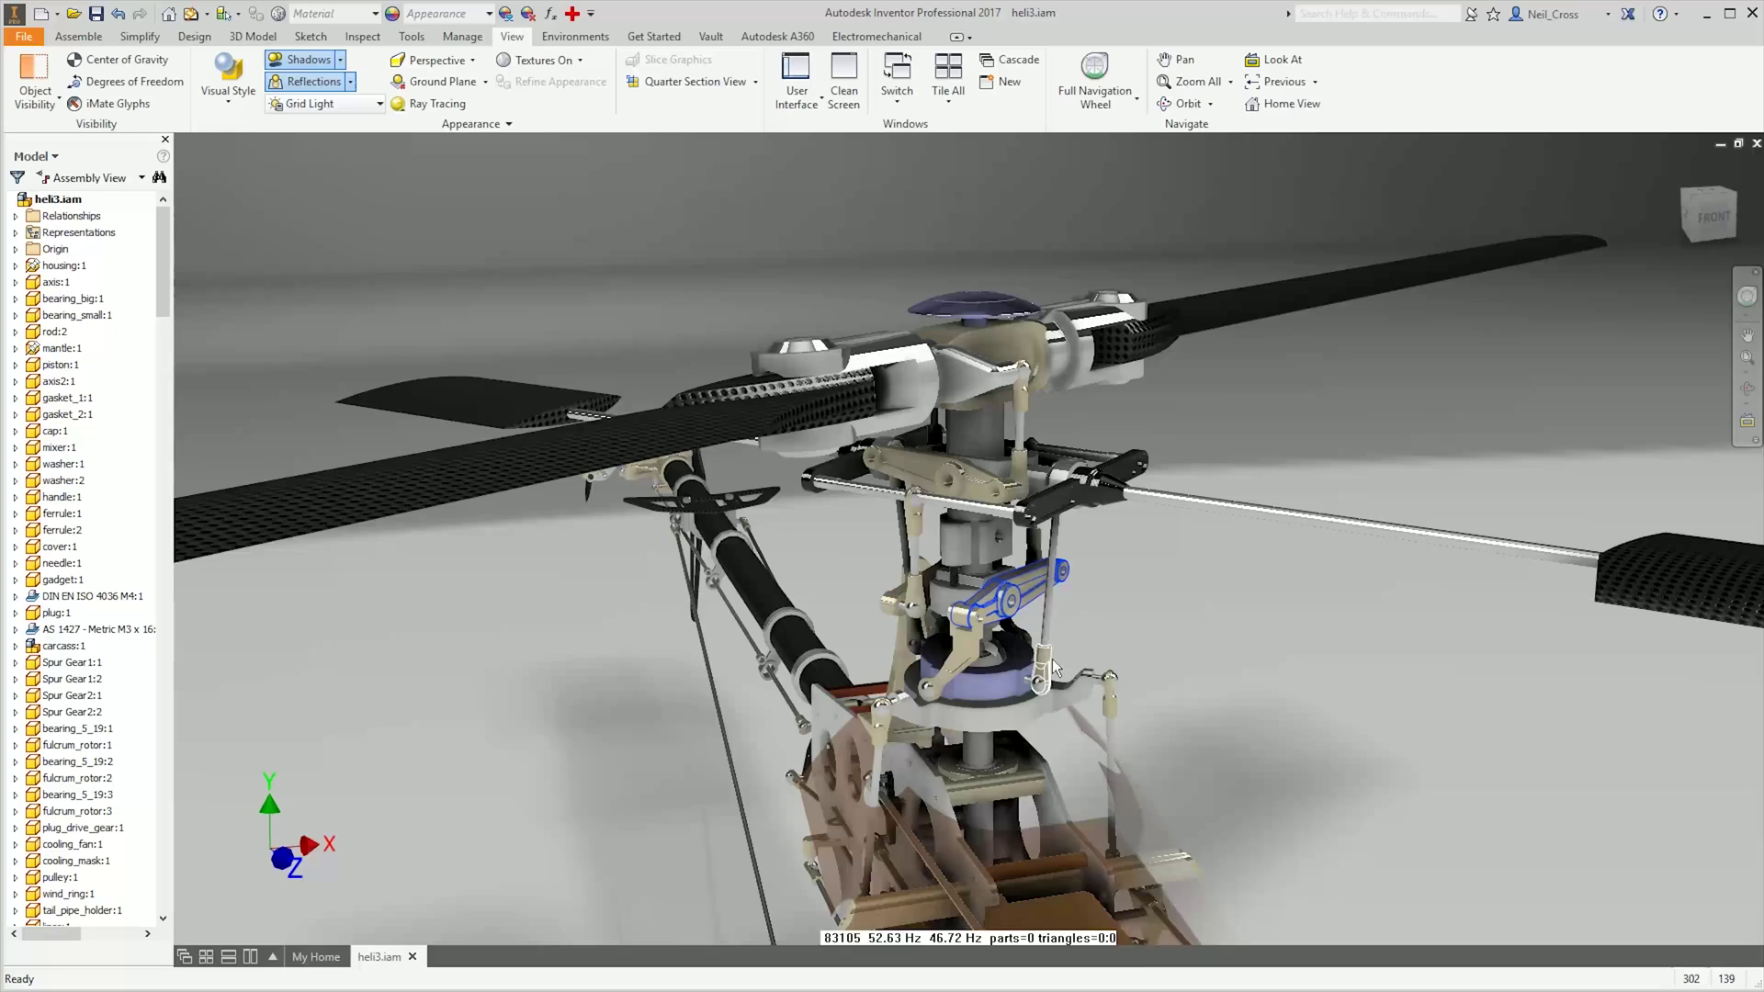
scroll(969, 542, up, 2)
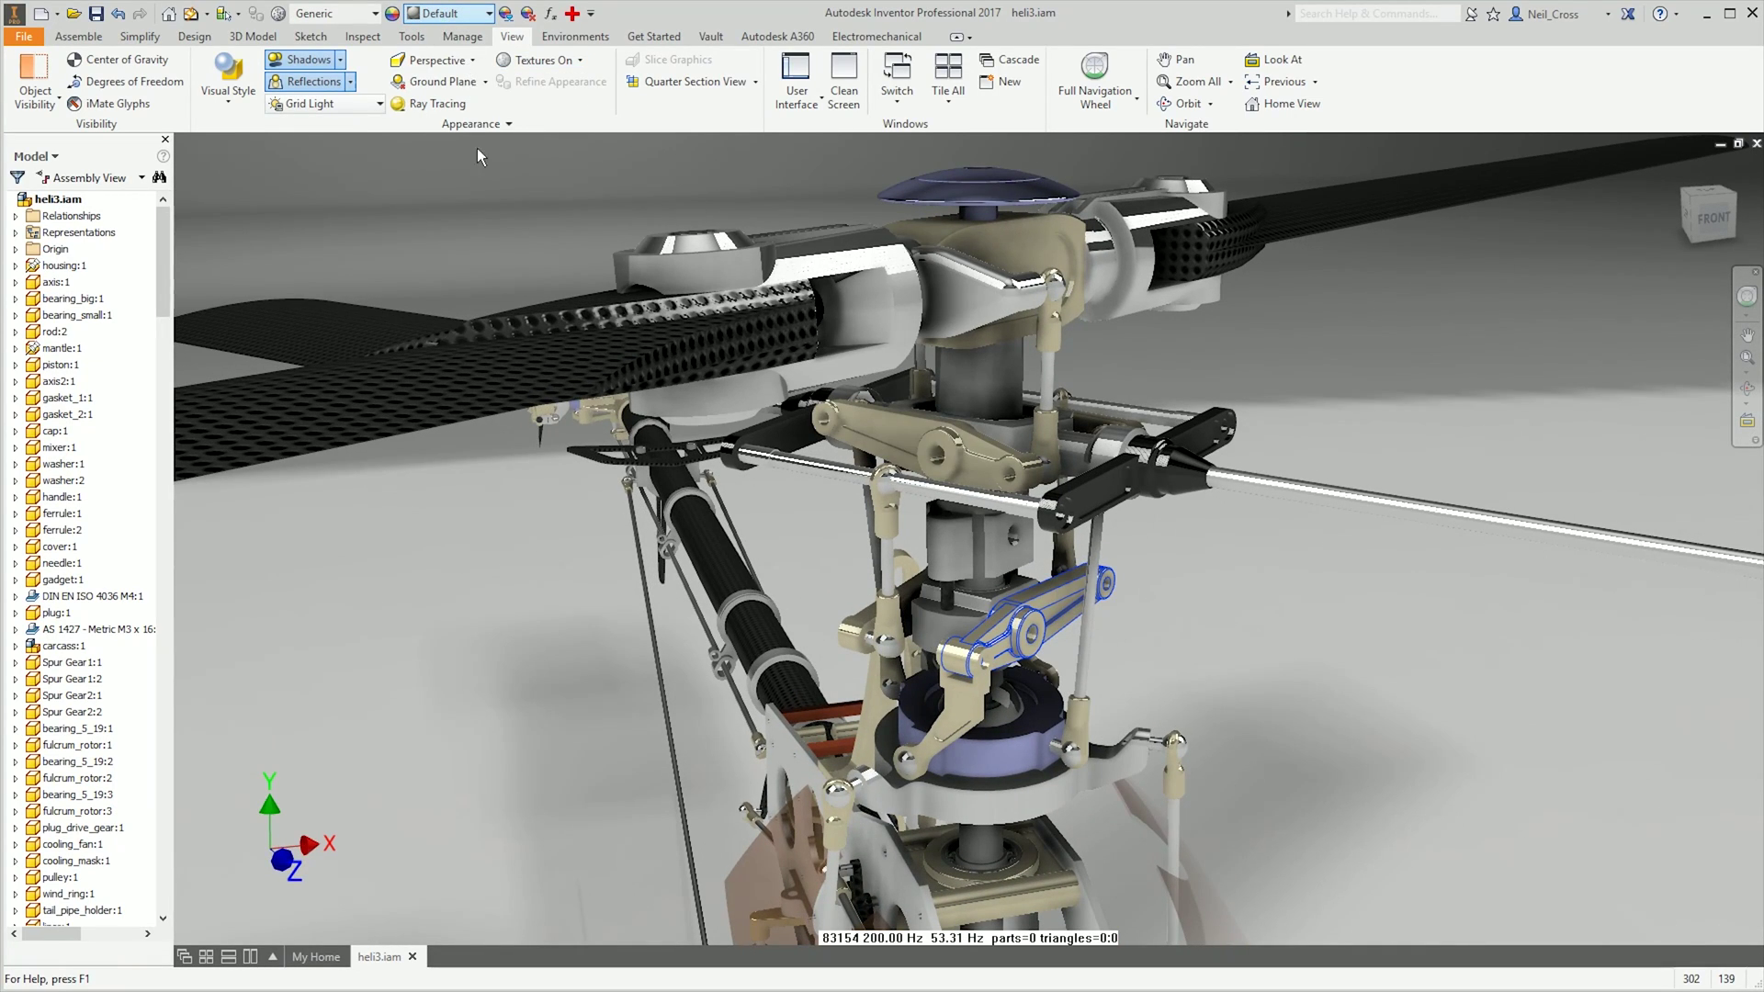
click(488, 13)
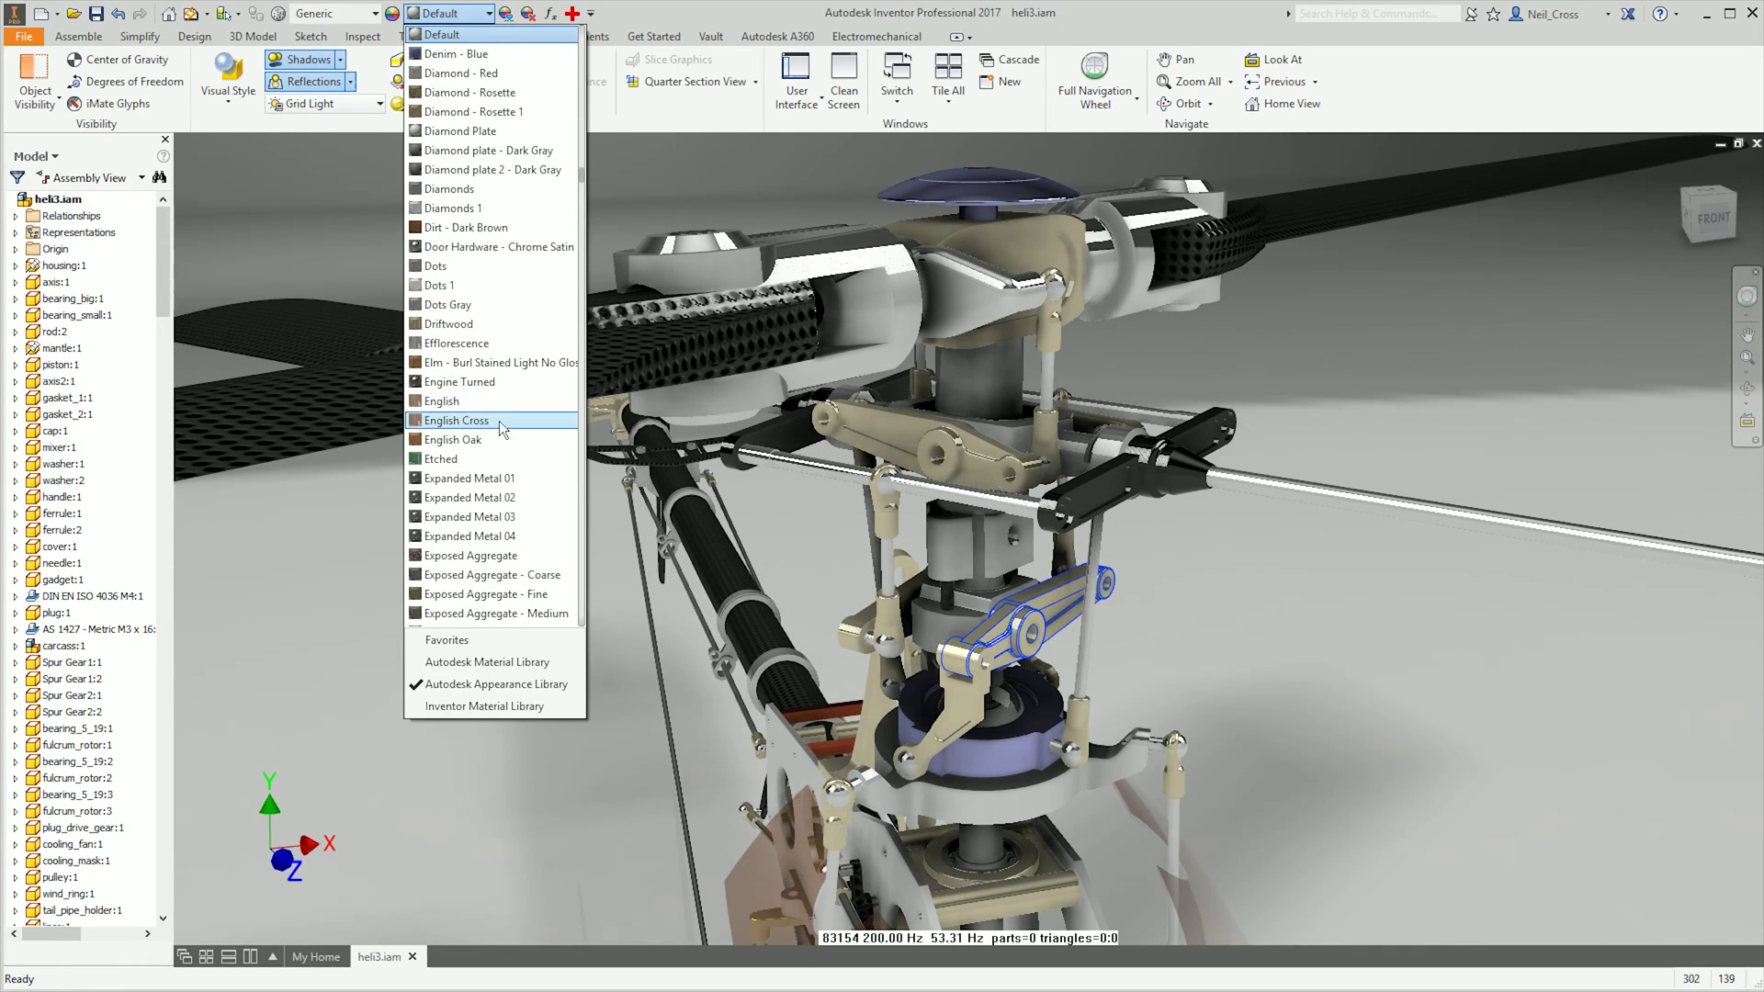
click(491, 478)
key(F5)
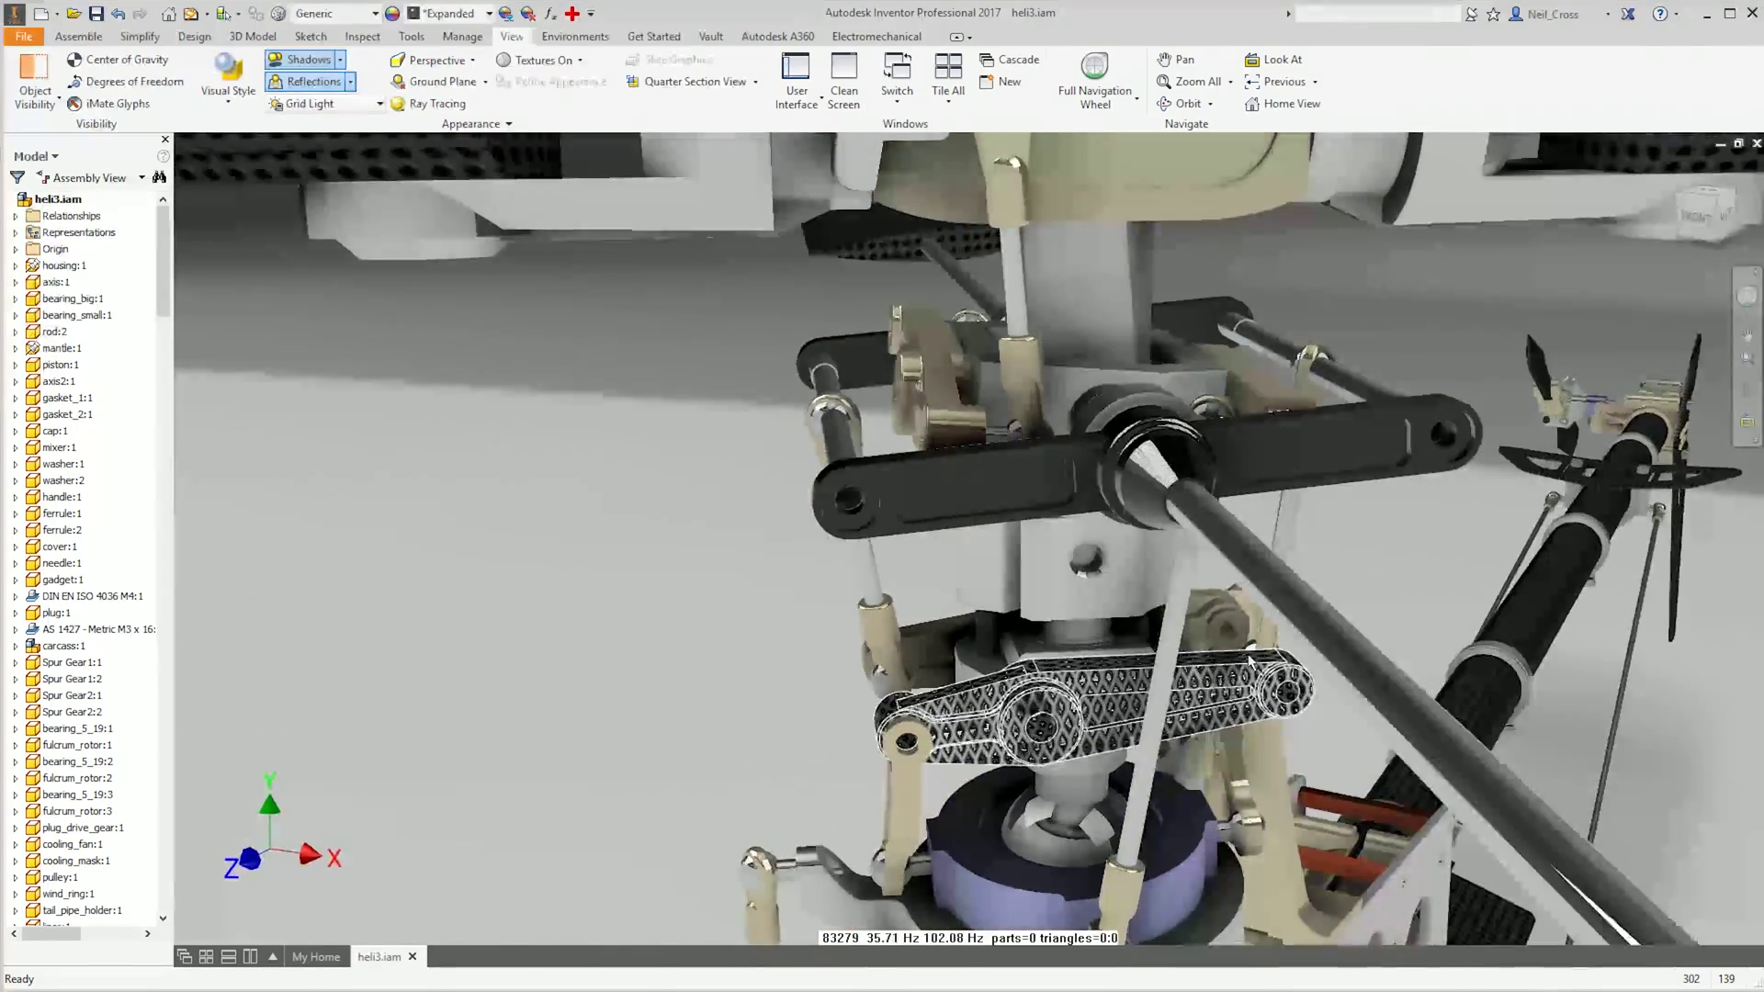
key(F5)
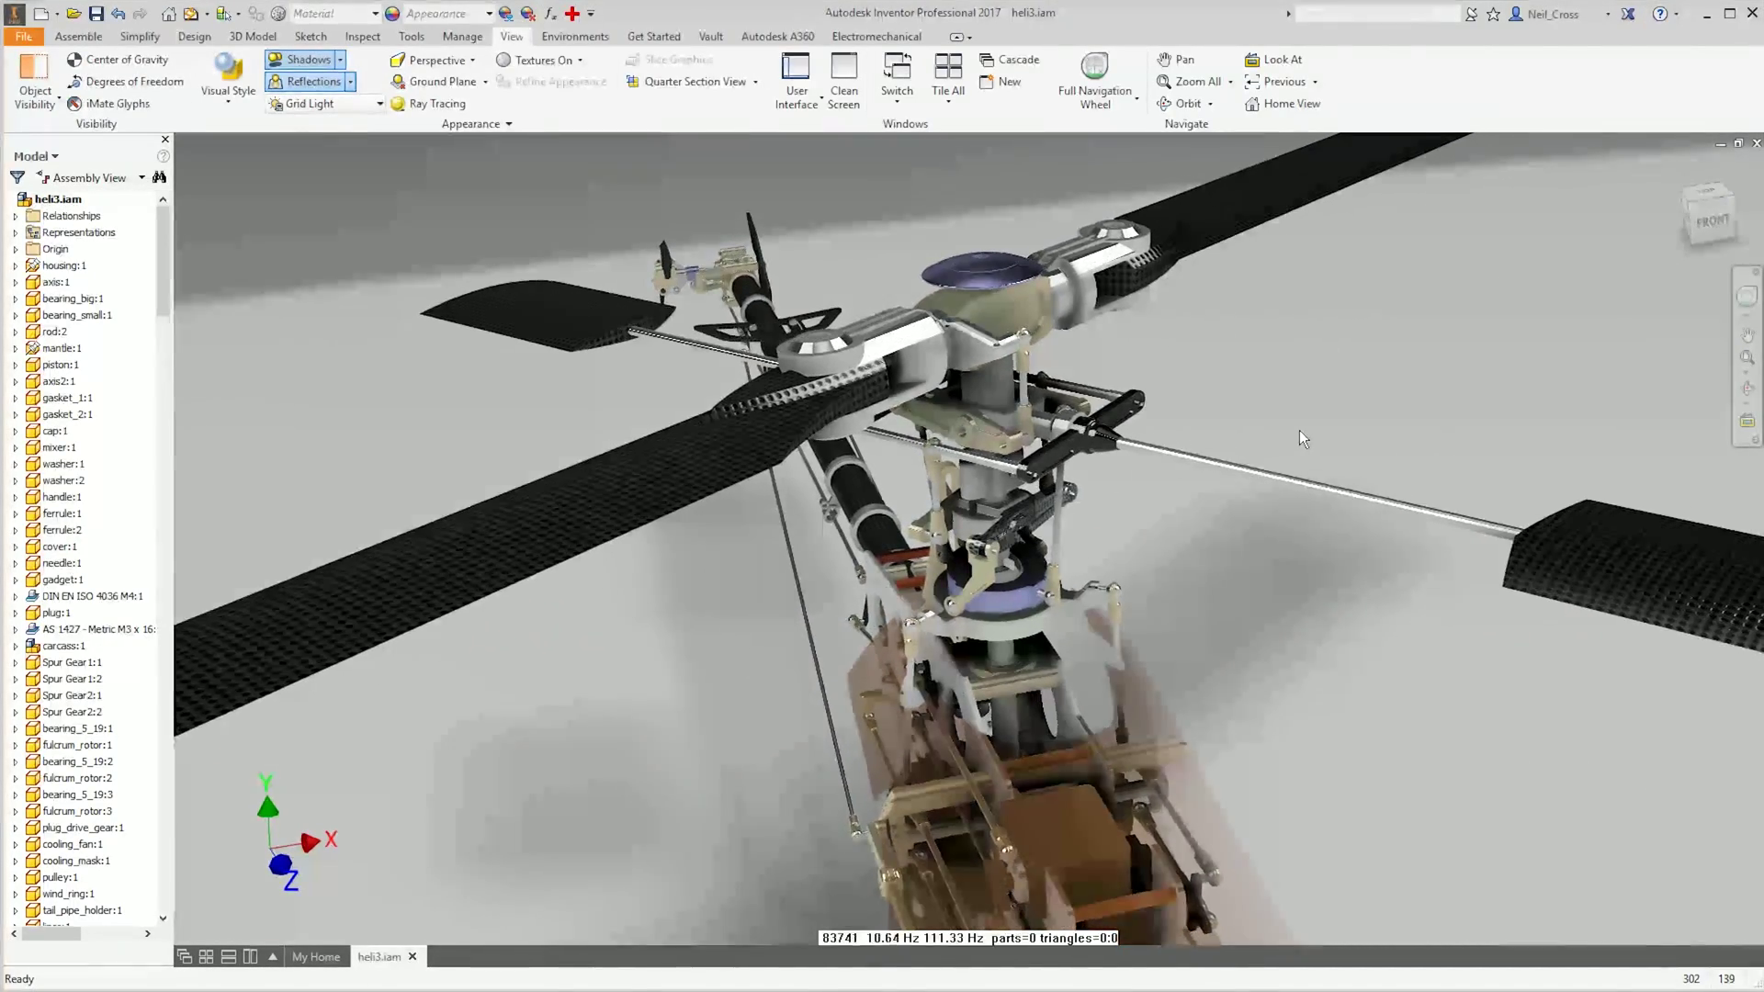
key(F6)
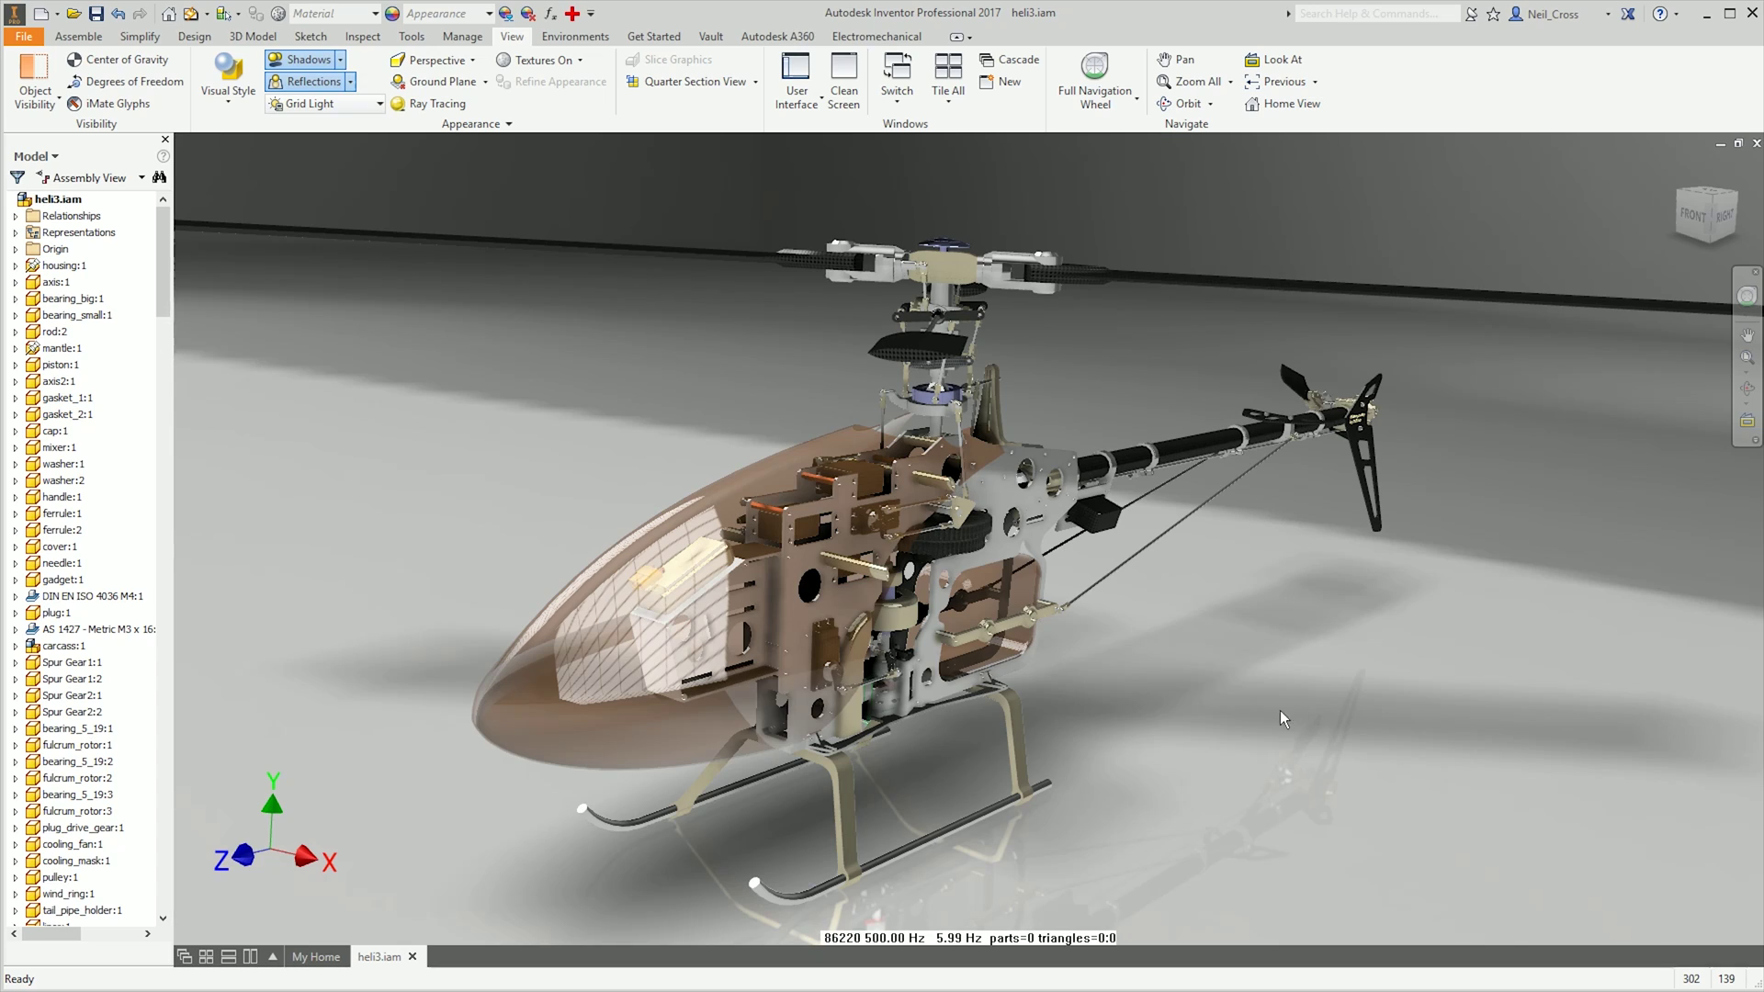
key(F6)
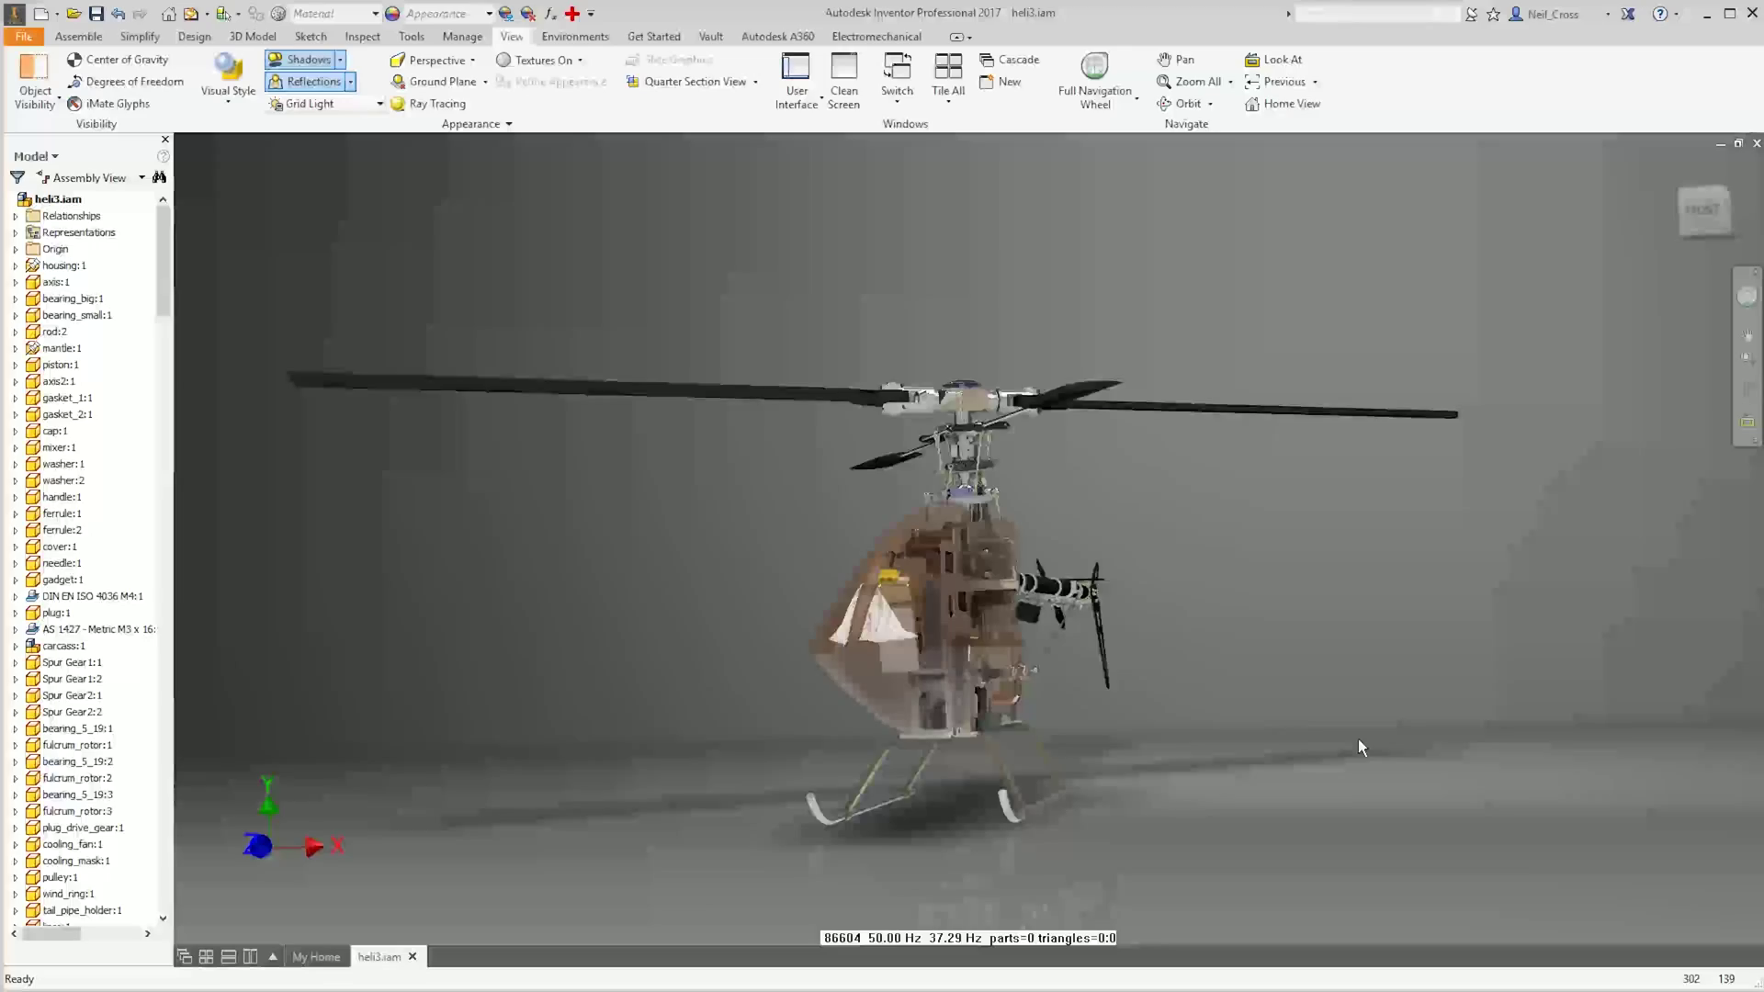
key(F5)
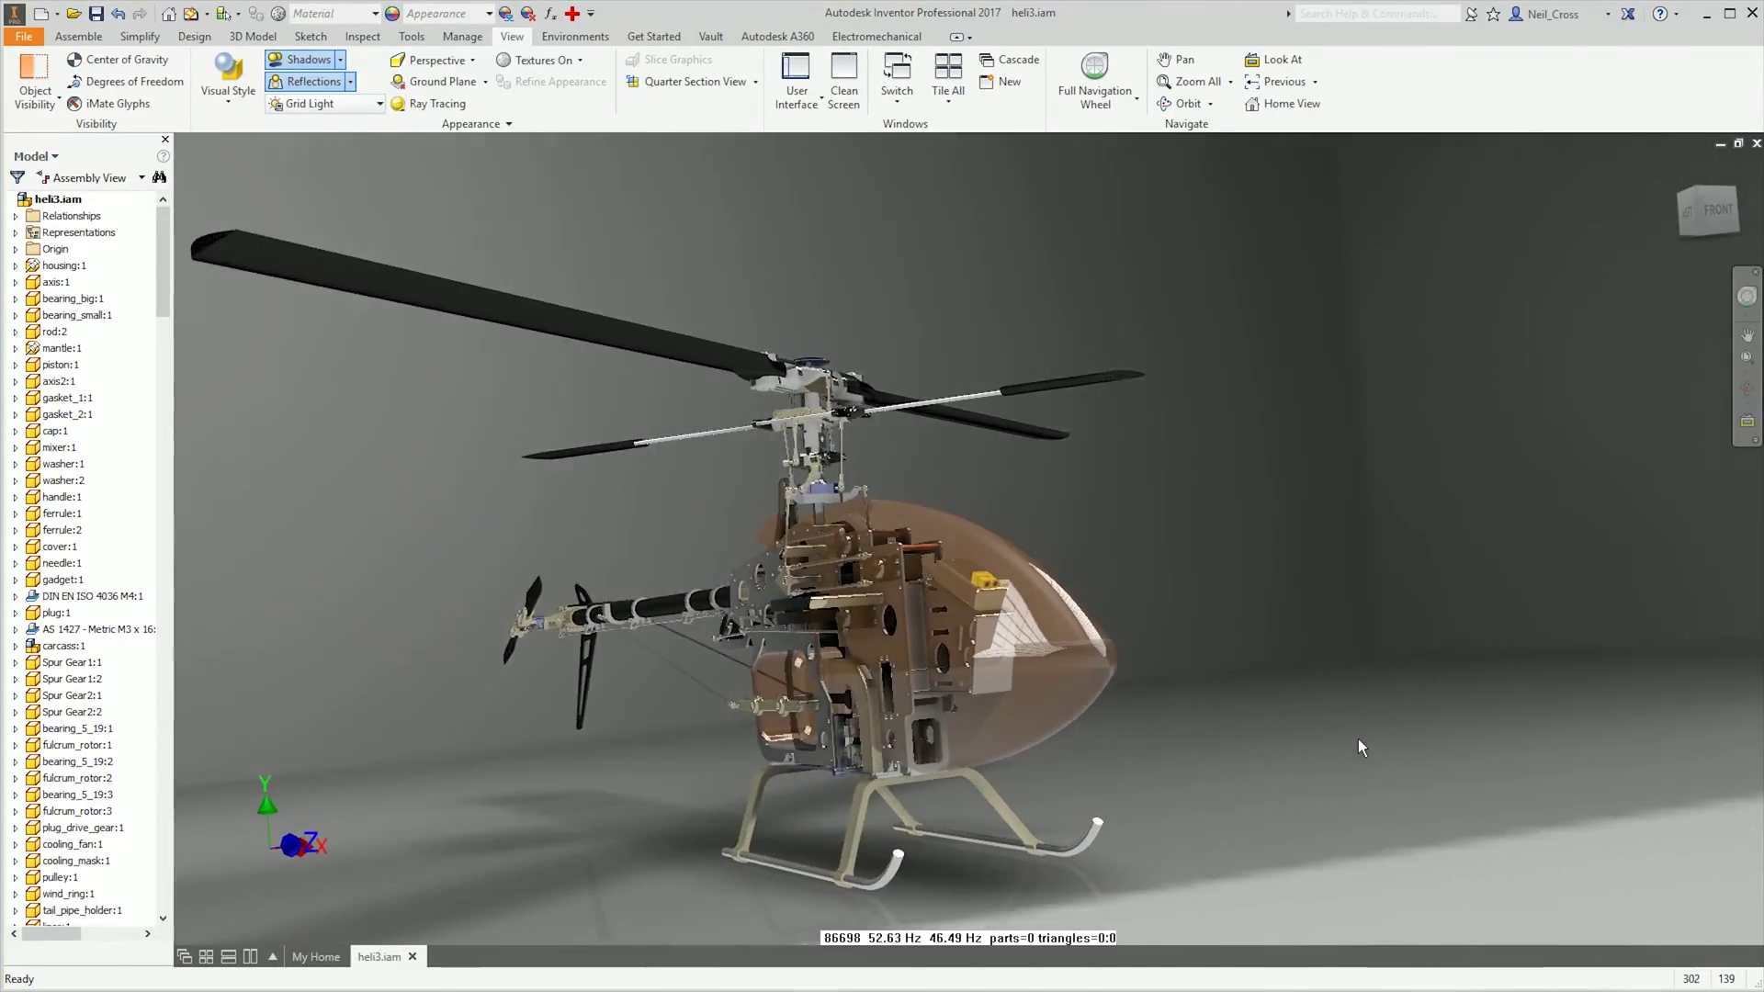